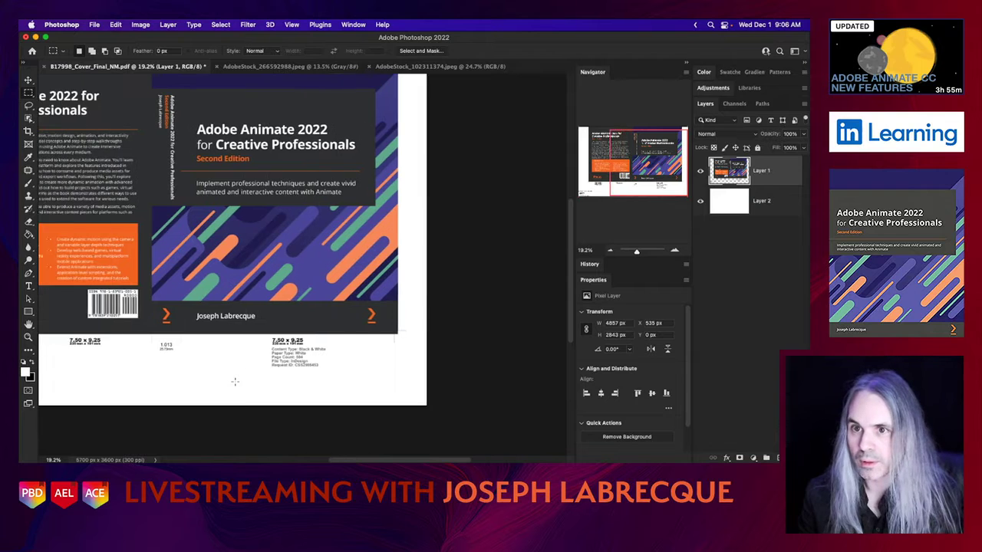
- Crop the cover document to the selected artwork with the Crop tool, with Delete Cropped Pixels enabled
scroll(234, 381, "up", 2)
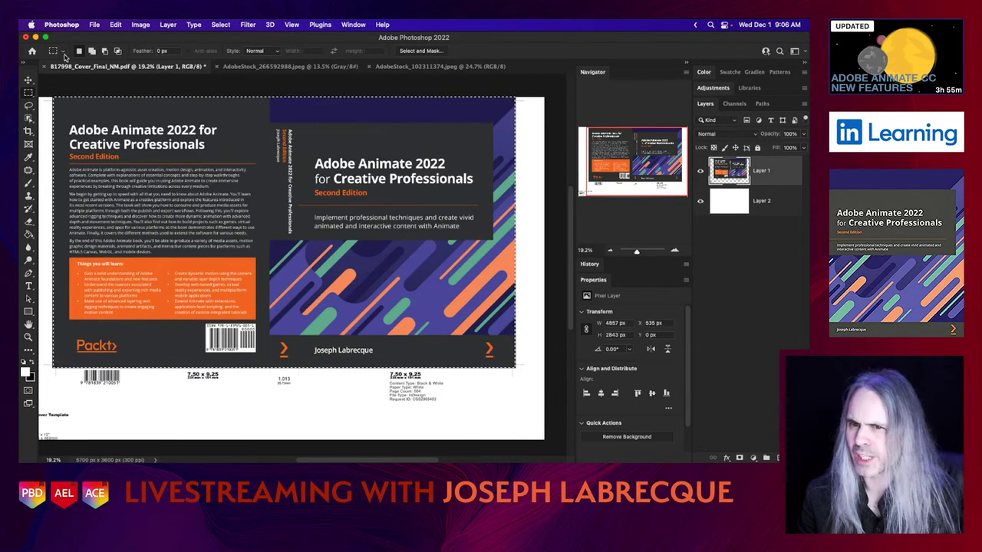
left_click(28, 131)
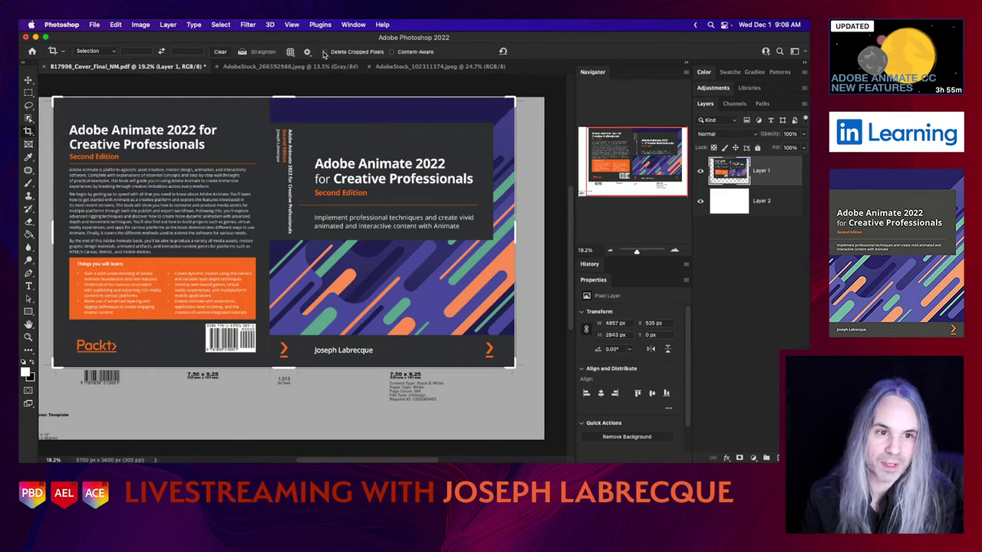
left_click(325, 52)
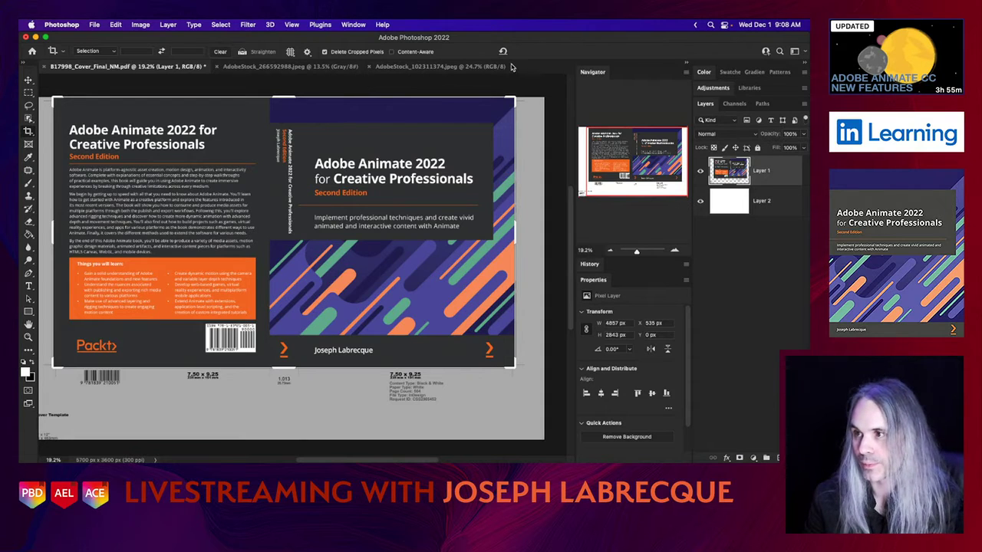
left_click(474, 163)
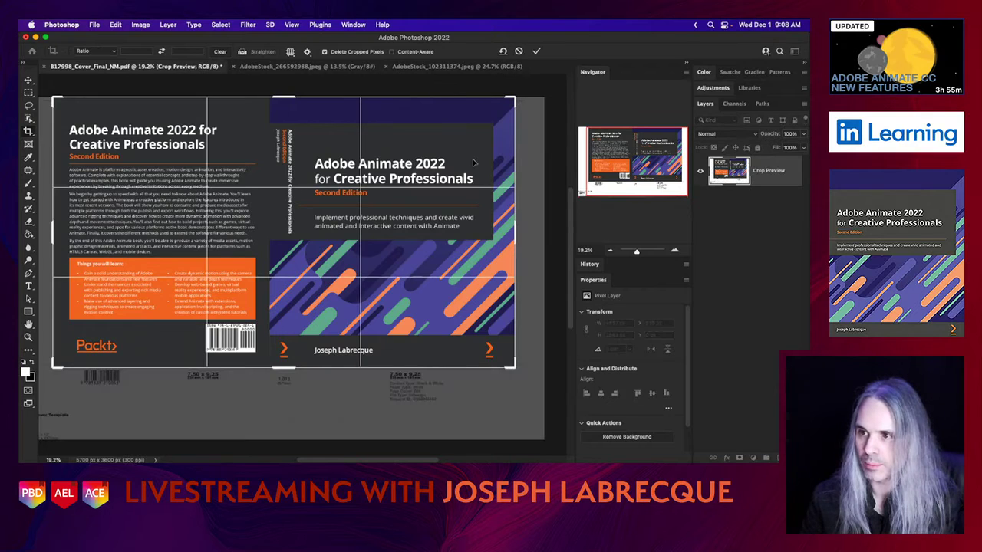
left_click(536, 51)
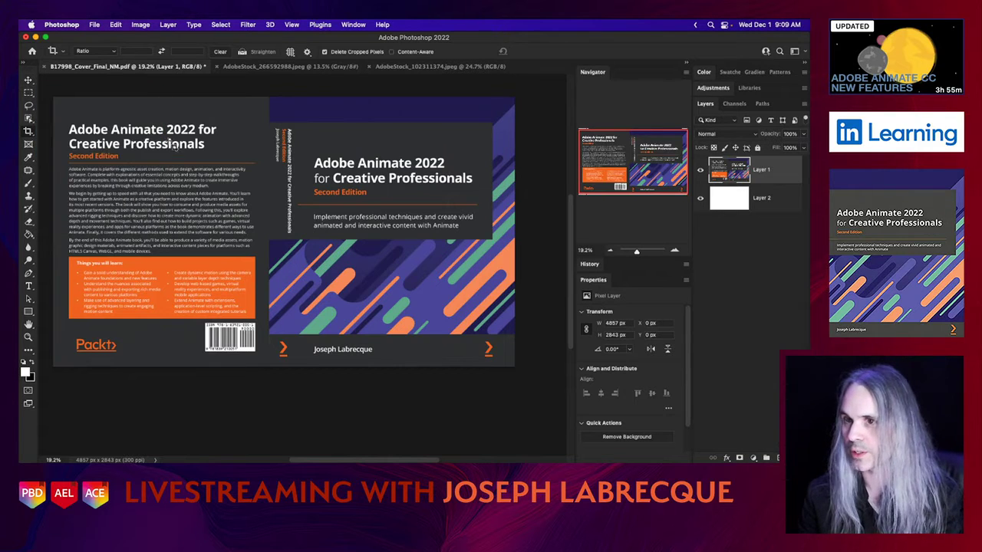
- Disable Show Rich Tooltips in the Tools preferences, and switch to the Move tool
left_click(53, 25)
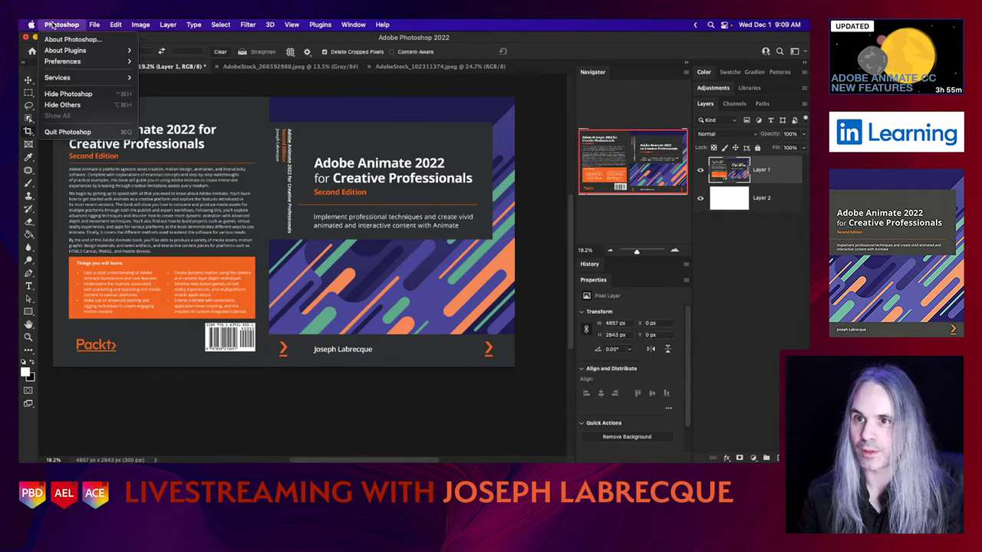
mouse_move(86, 62)
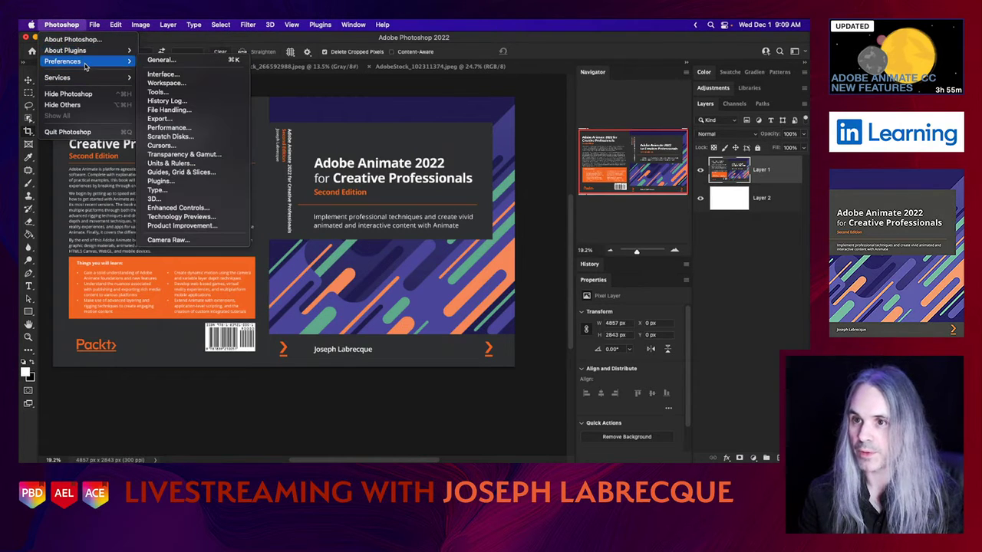
left_click(168, 60)
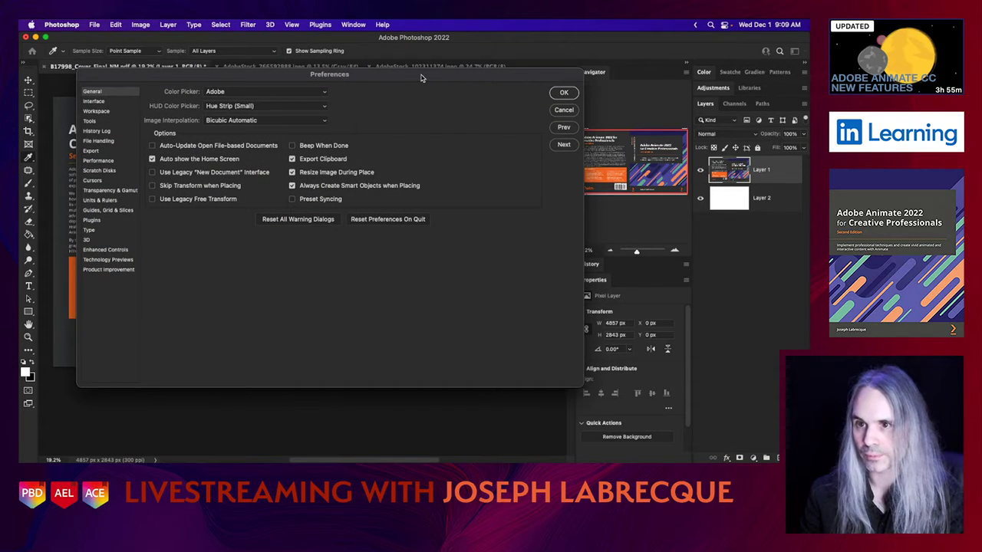
left_click(93, 101)
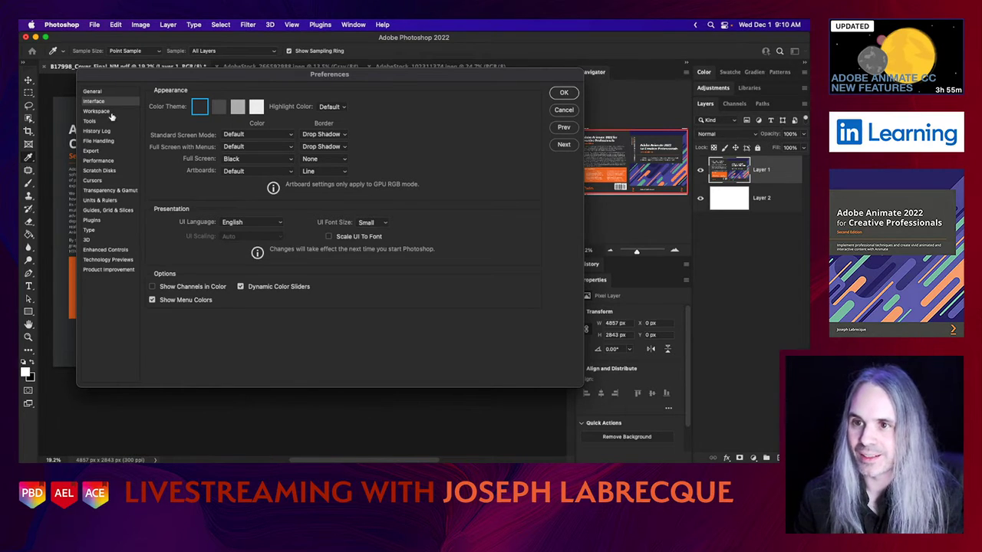
left_click(106, 112)
left_click(107, 122)
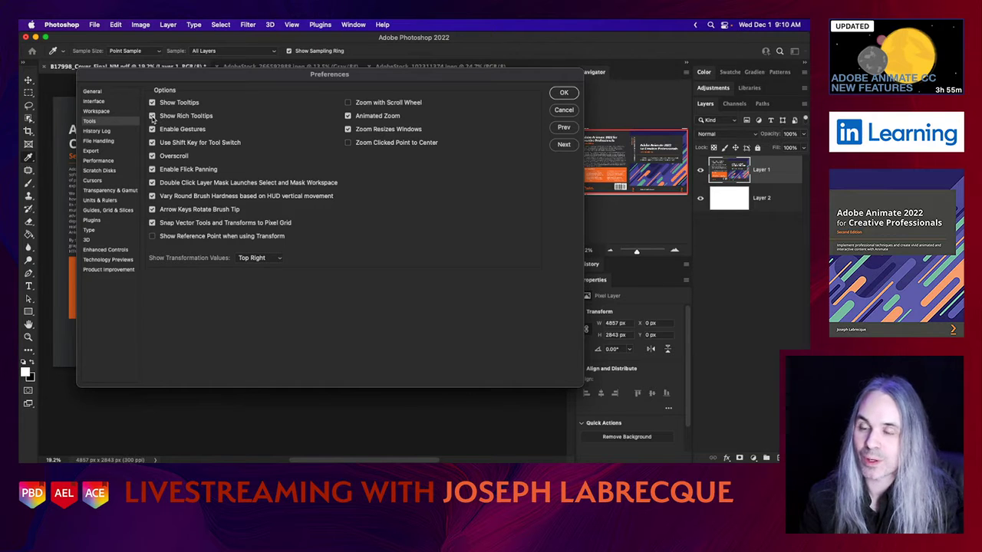
left_click(153, 115)
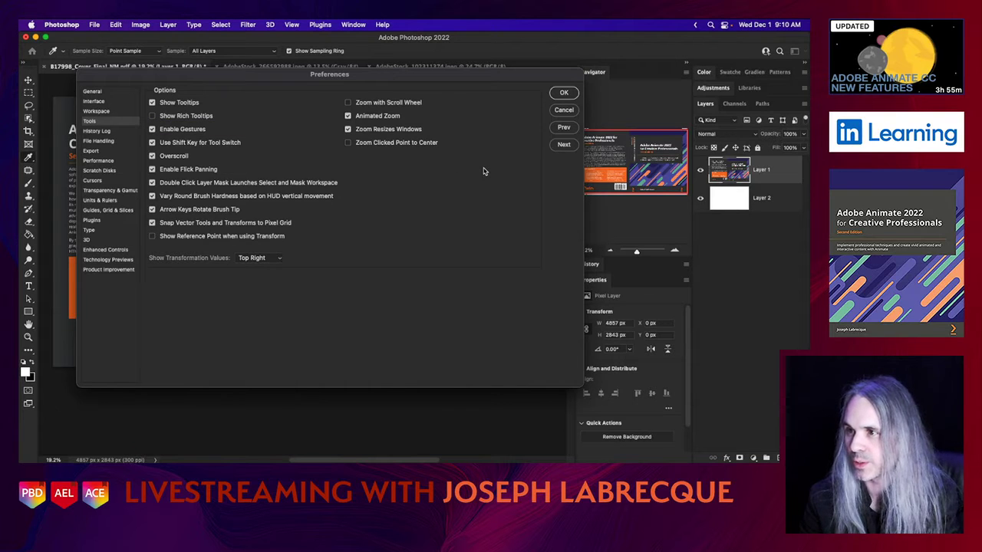
left_click(563, 93)
key("c")
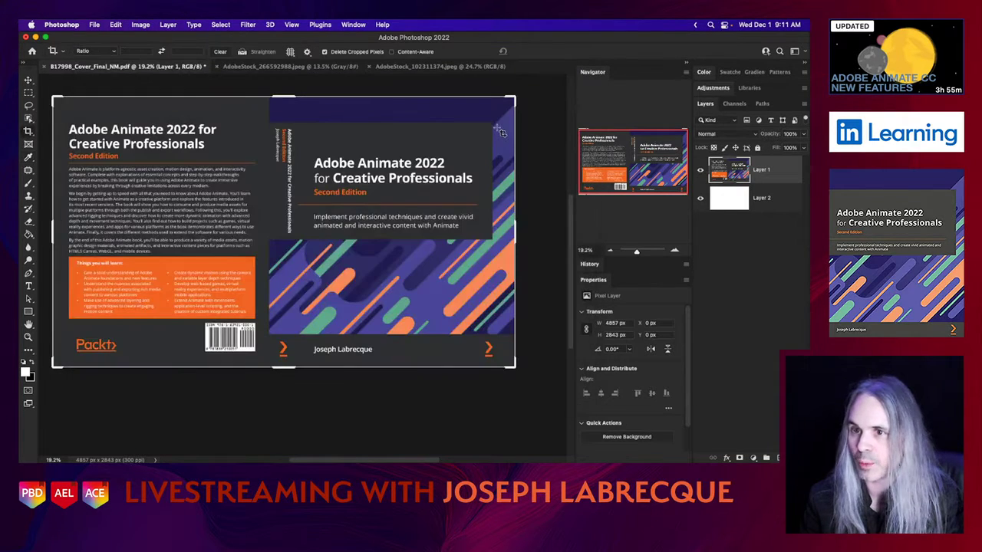
left_click(28, 81)
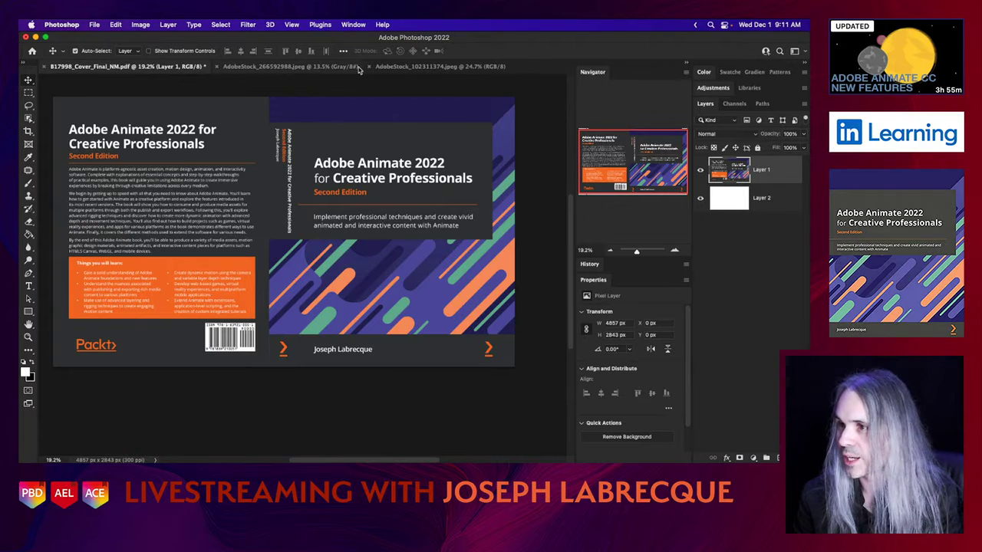
- Look at the two open Adobe Stock background images, and return to the cover document
left_click(267, 68)
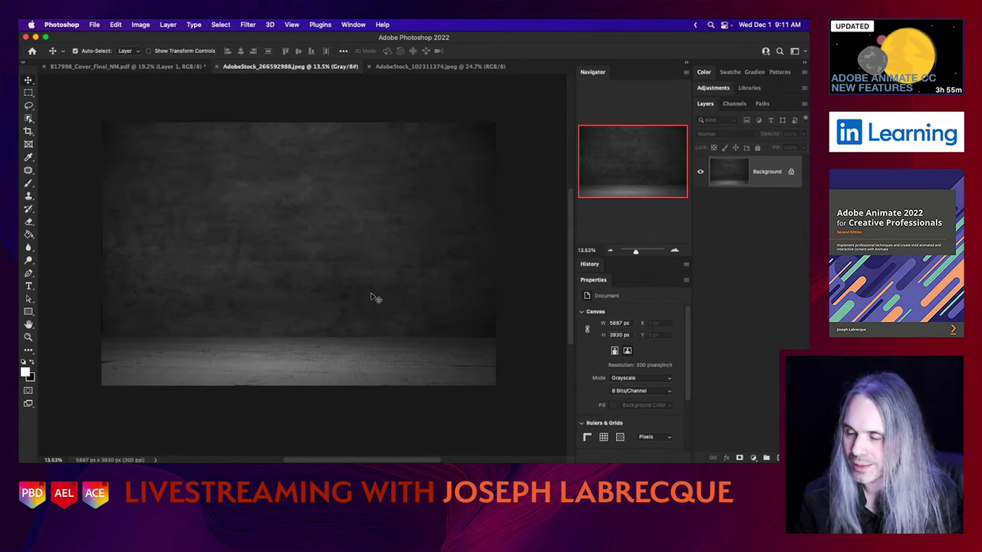
left_click(414, 68)
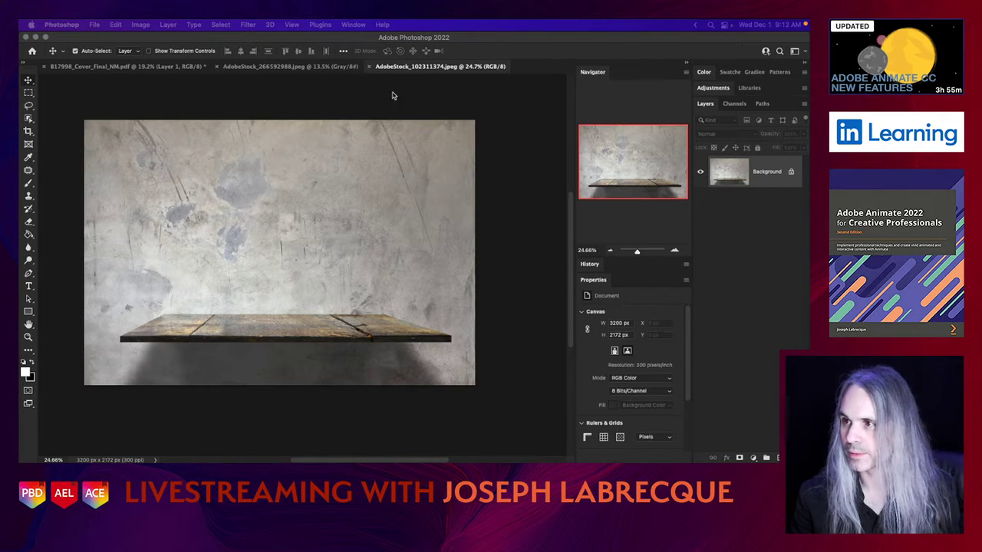
left_click(121, 68)
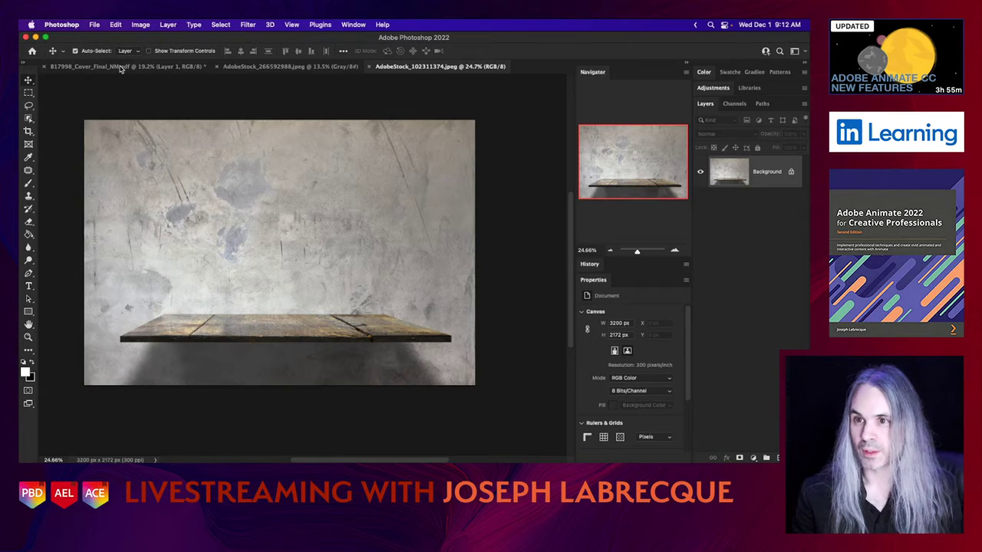
left_click(120, 68)
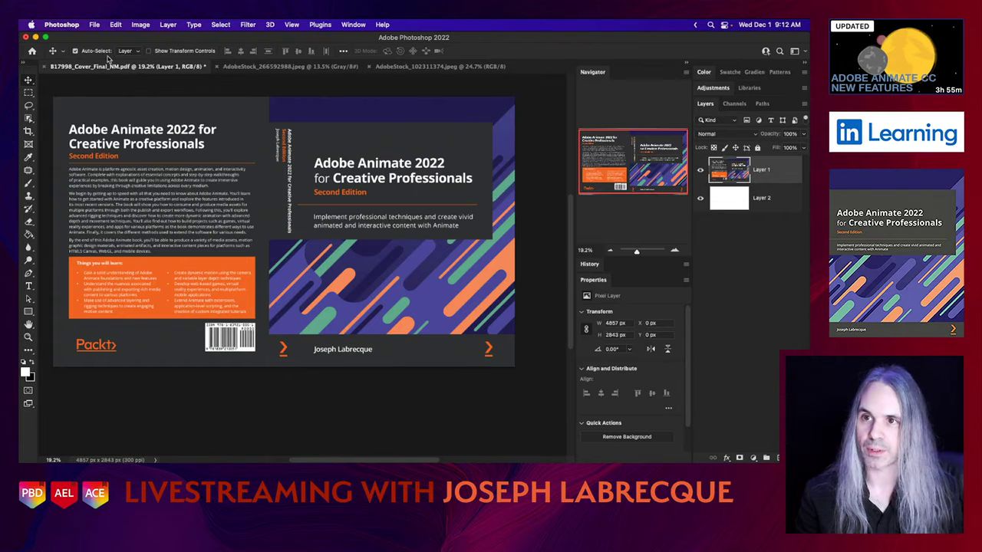
- Quick-export the cropped cover as B17998_Cover_Final_NM.png into the Downloads folder
left_click(96, 25)
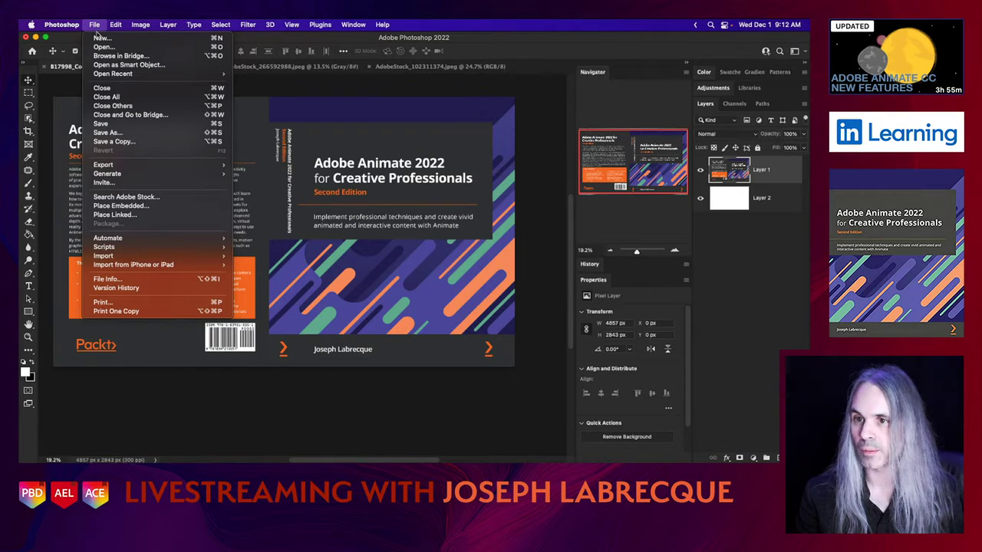
mouse_move(146, 165)
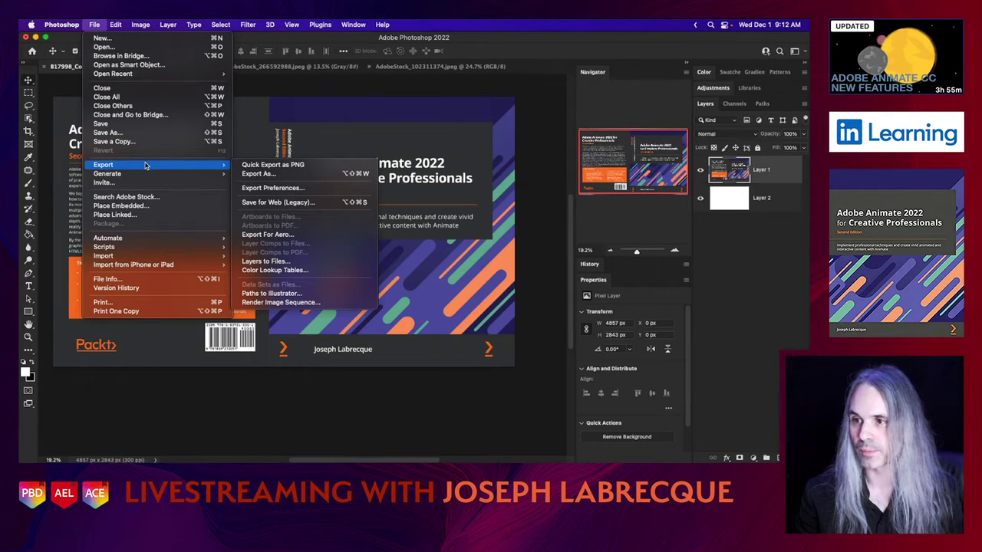
left_click(290, 165)
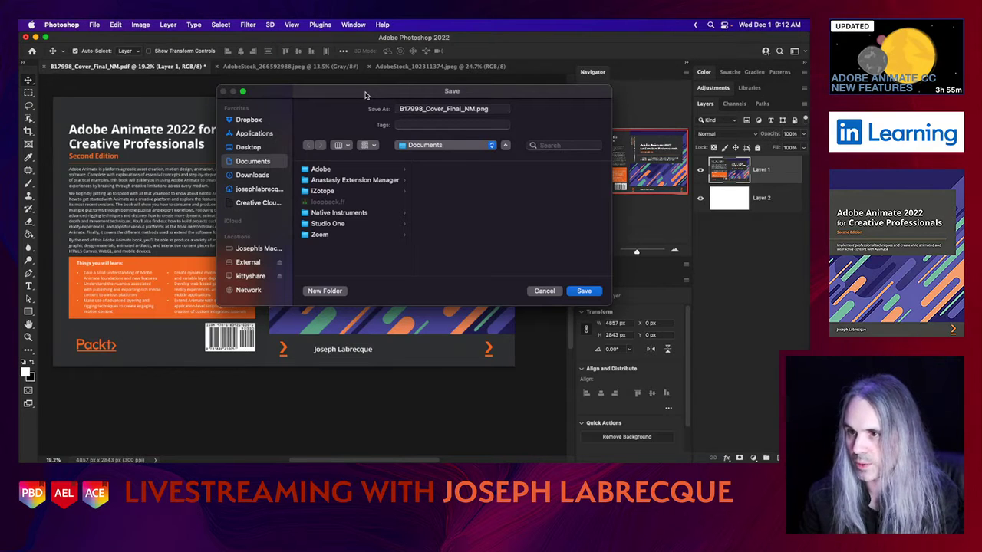
key("Return")
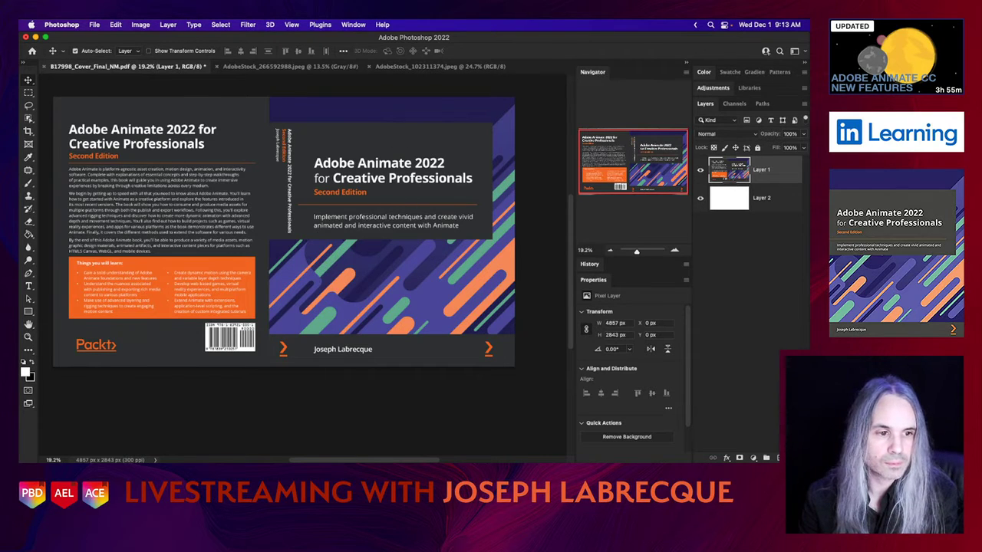
- Switch to Adobe Substance 3D Stager and expand the hard_cover_book groups in the scene to list all their meshes
key("super+Tab")
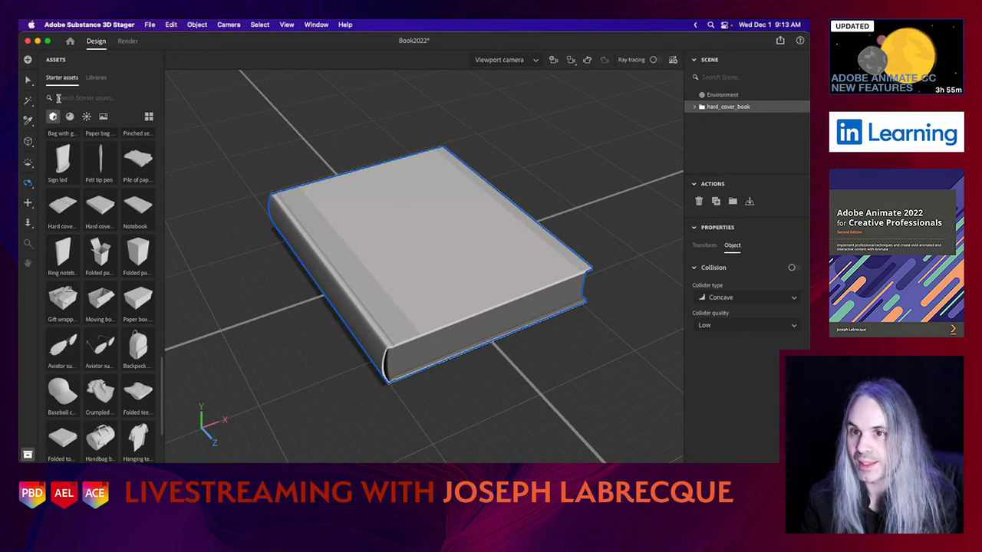
left_click(28, 79)
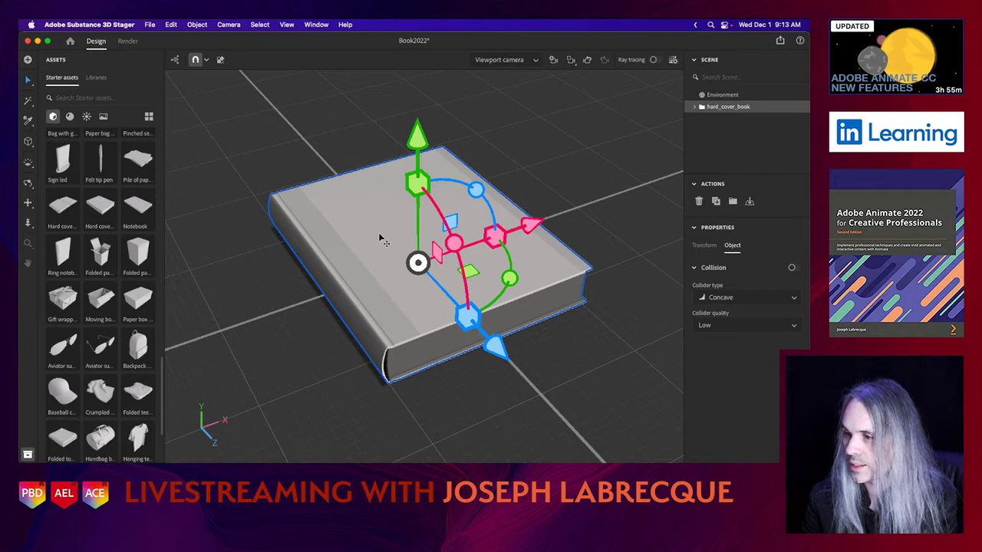
left_click(353, 217)
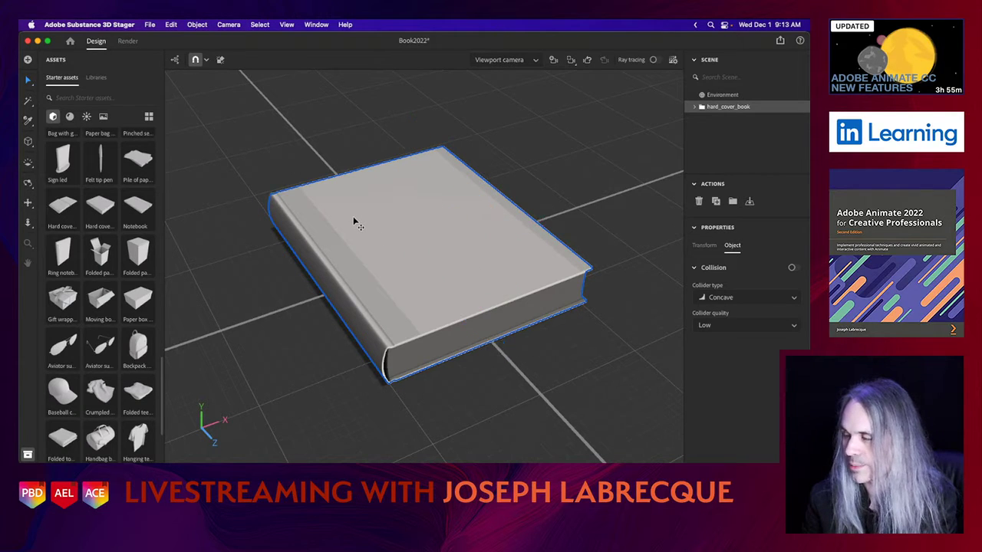
left_click(695, 108)
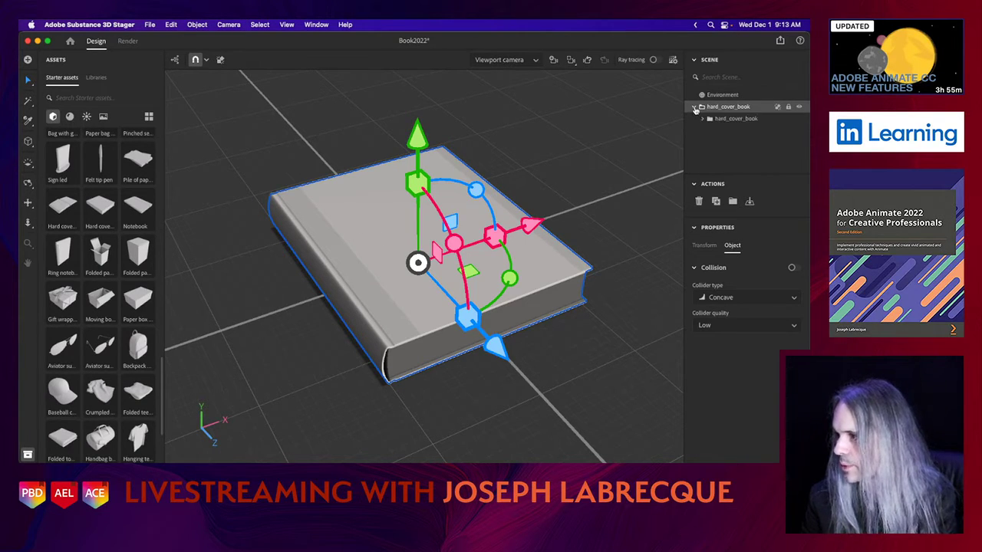
left_click(703, 119)
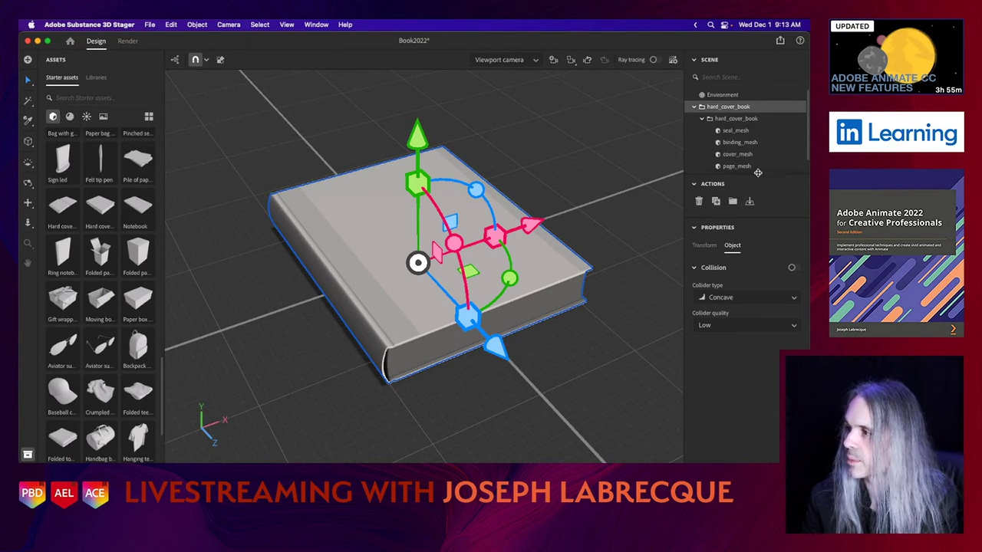
left_click_drag(758, 173, 743, 189)
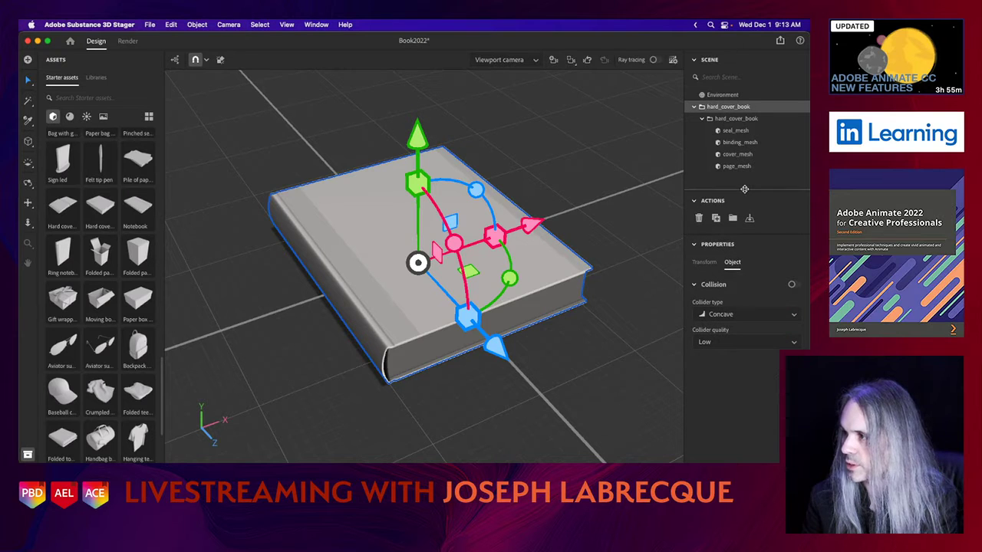
- Select seal_mesh, binding_mesh, cover_mesh and page_mesh in turn to identify which part of the book each one is
left_click(735, 131)
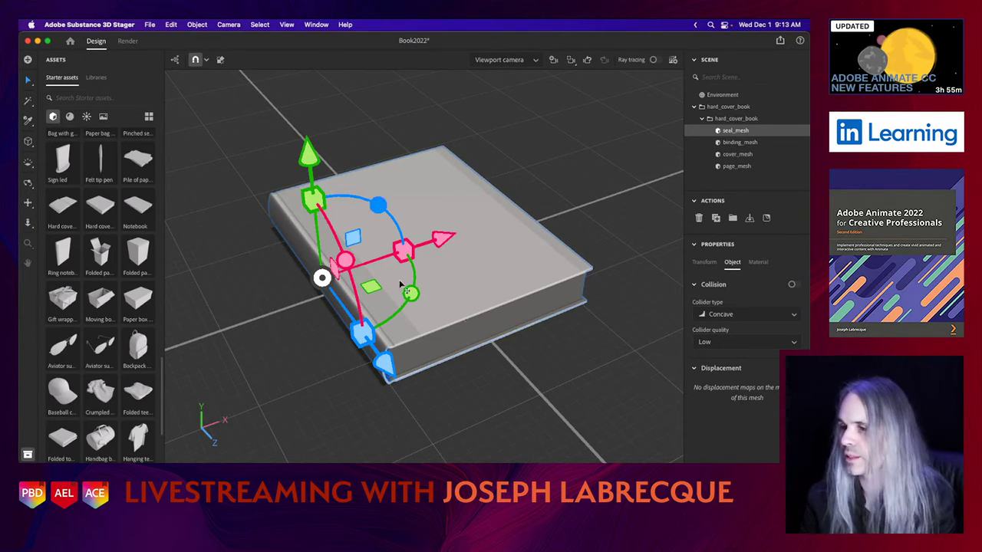
left_click(747, 143)
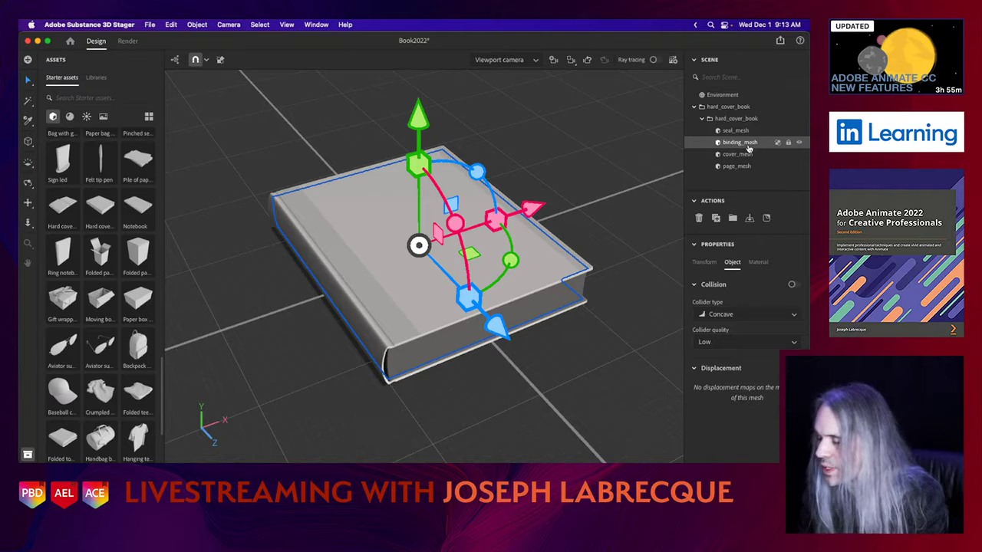
left_click(746, 156)
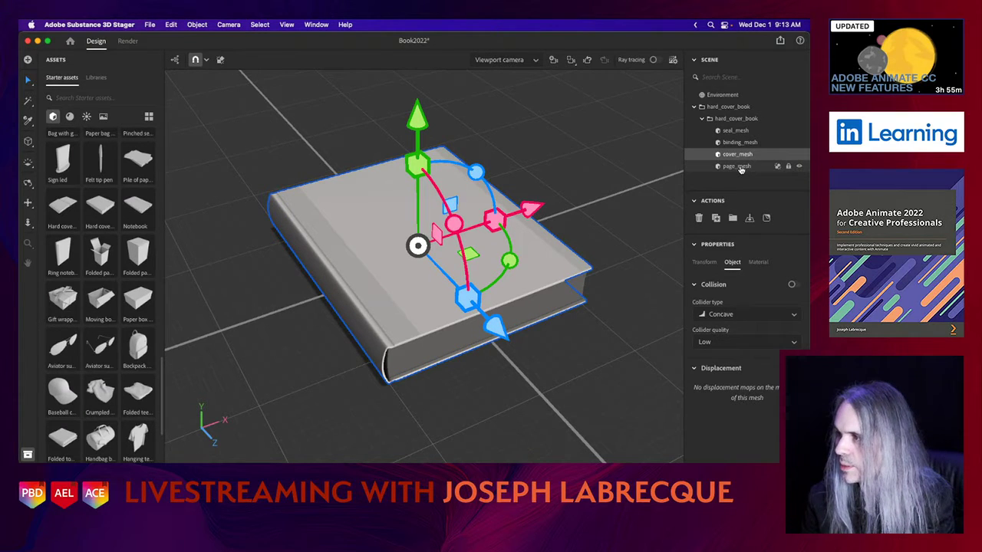
left_click(738, 166)
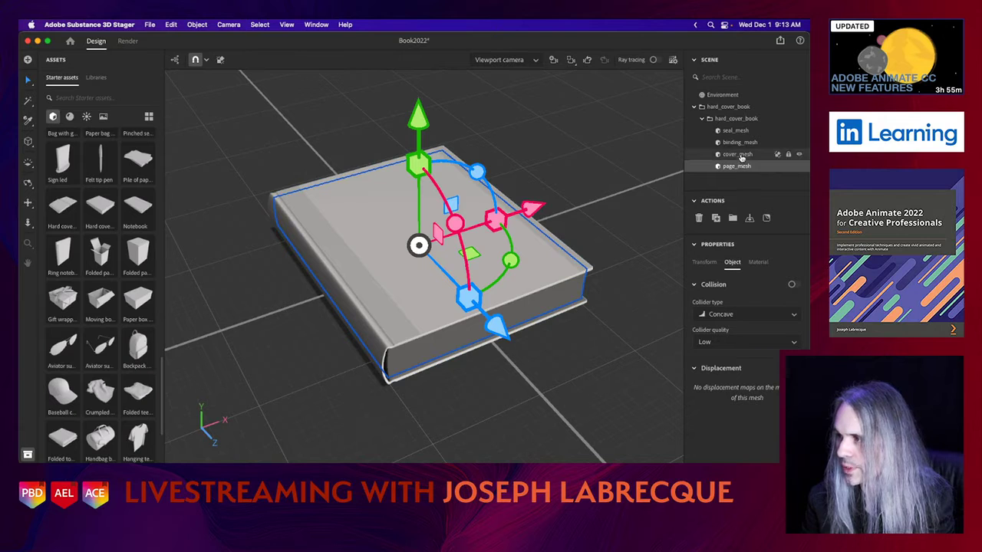
- Place B17998_Cover_Final_NM.png from the Downloads folder as an image on cover_mesh, undoing any stretch of the placed graphic
left_click(740, 156)
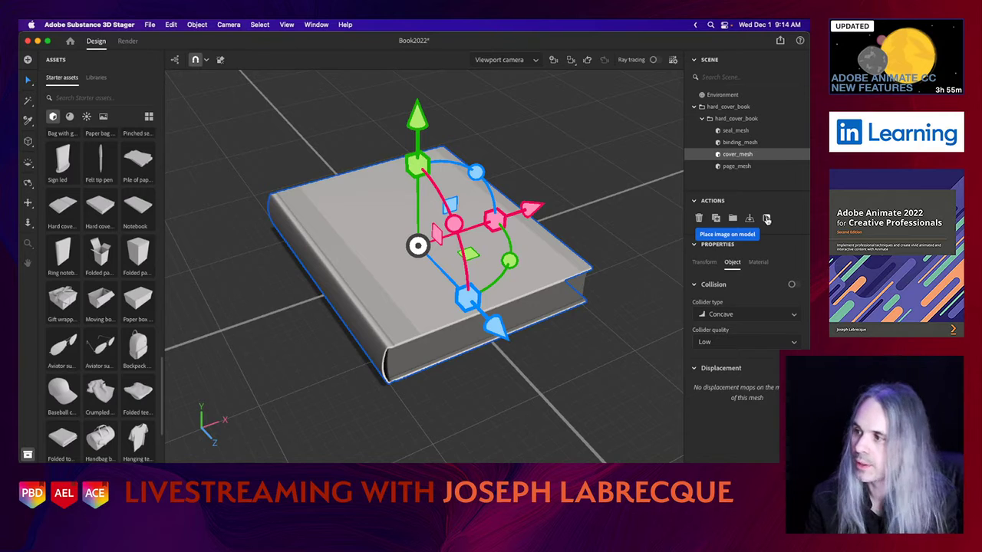
left_click(766, 218)
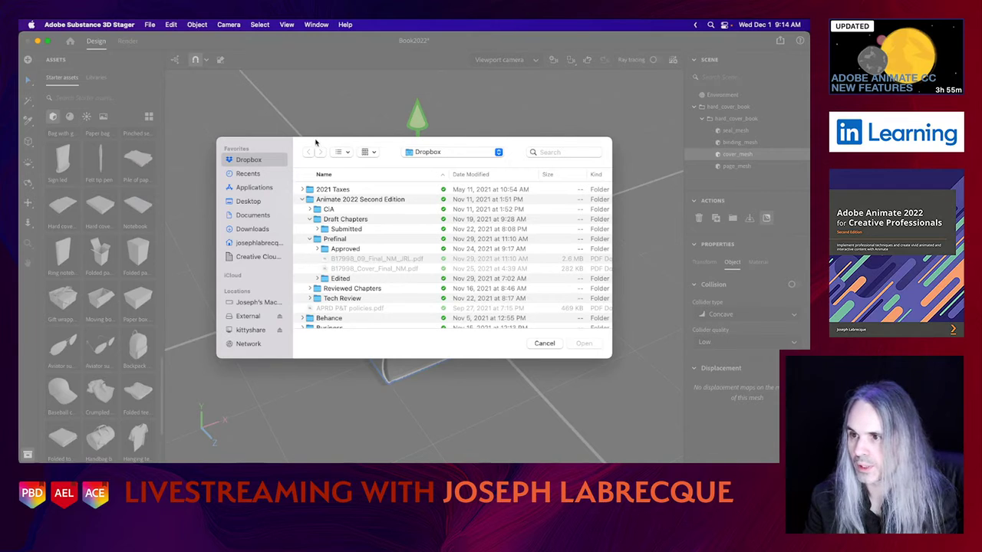
left_click(251, 229)
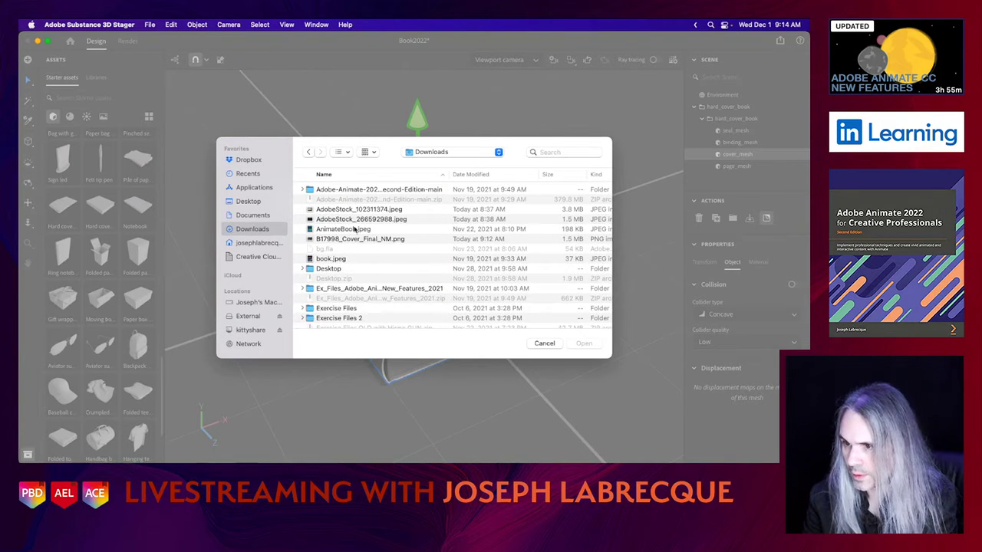
left_click(358, 240)
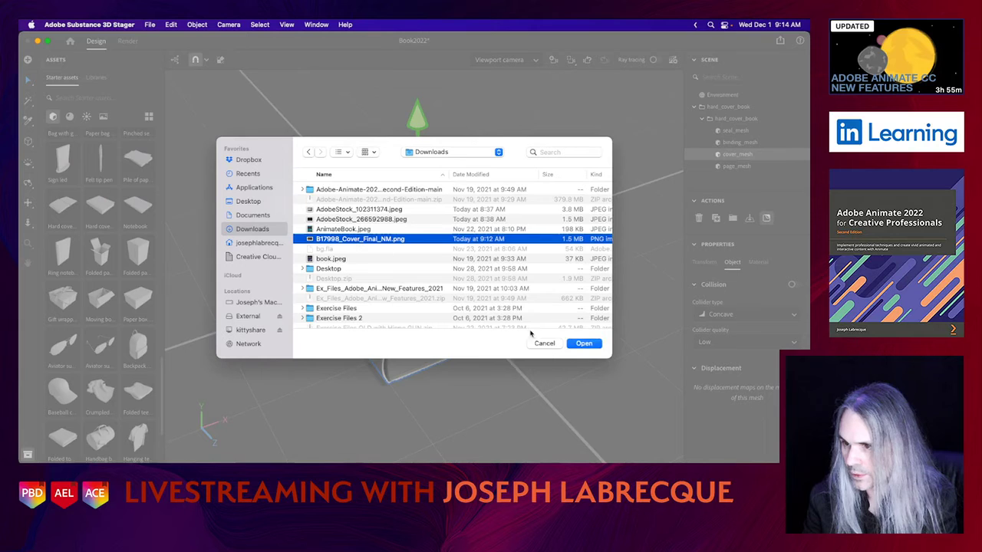
left_click(585, 345)
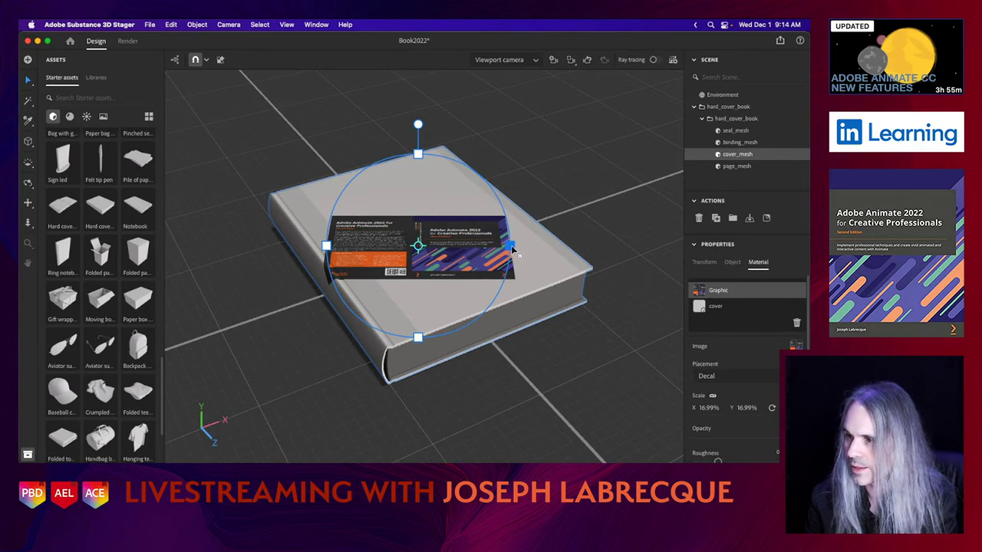
left_click_drag(512, 247, 523, 246)
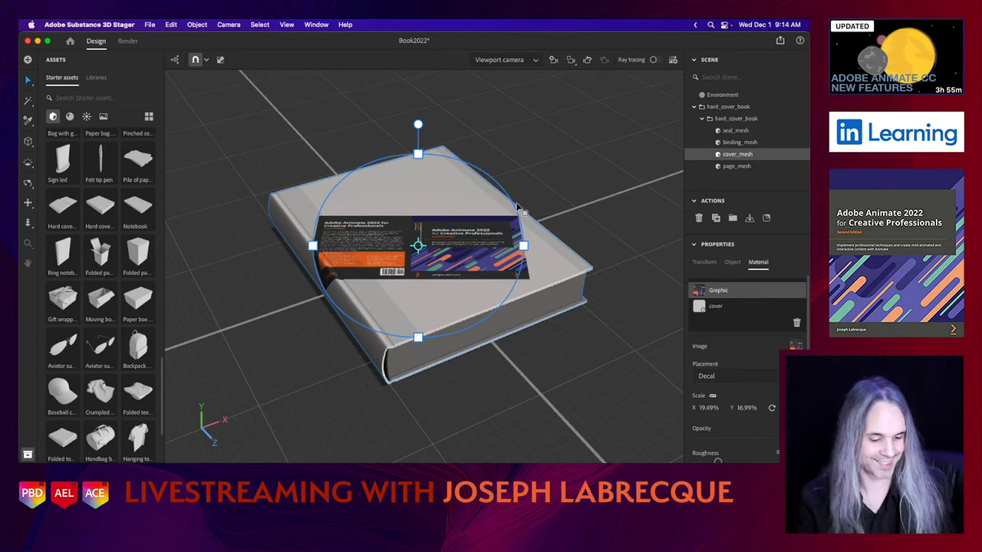
key("super+z")
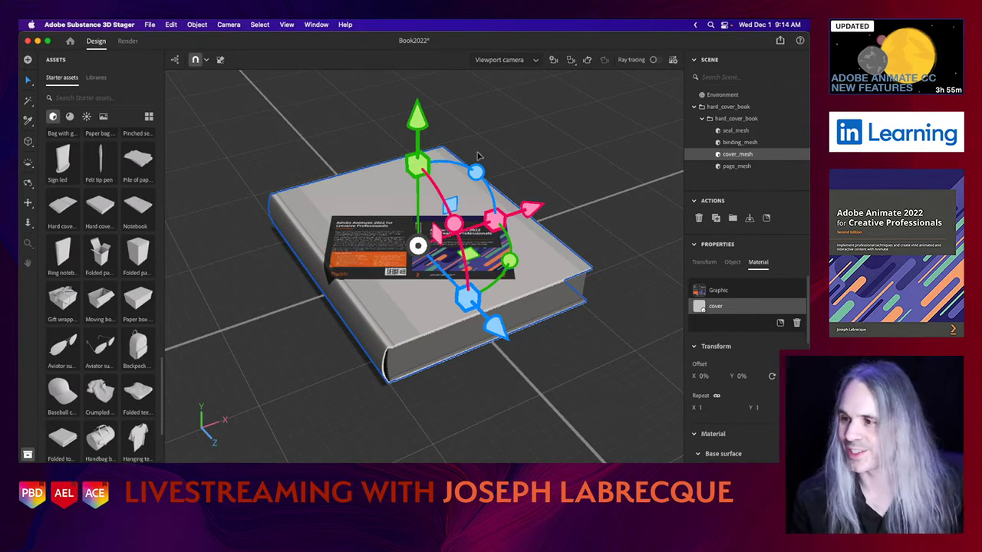
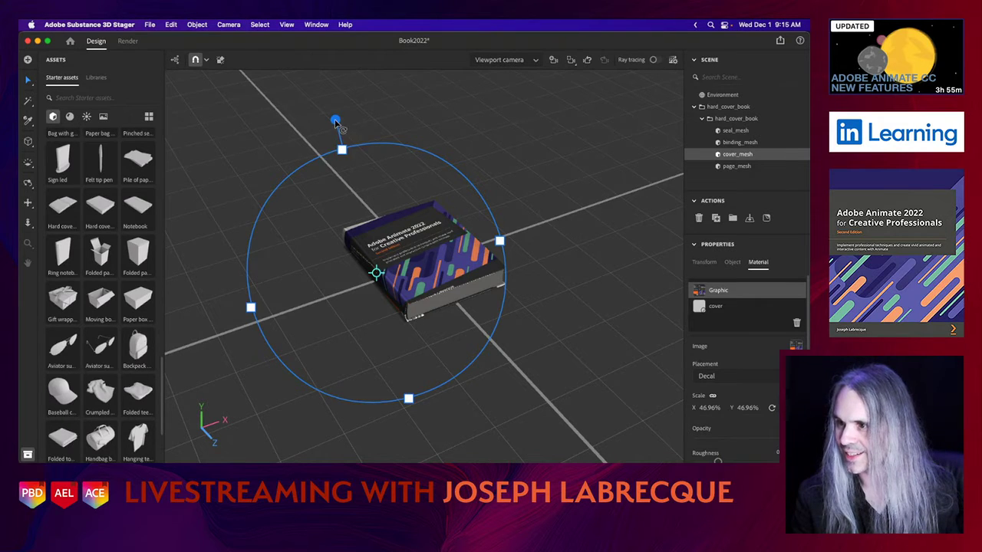
- Rotate the cover graphic slightly clockwise so it lines up with the book's front edges
left_click_drag(336, 120, 353, 122)
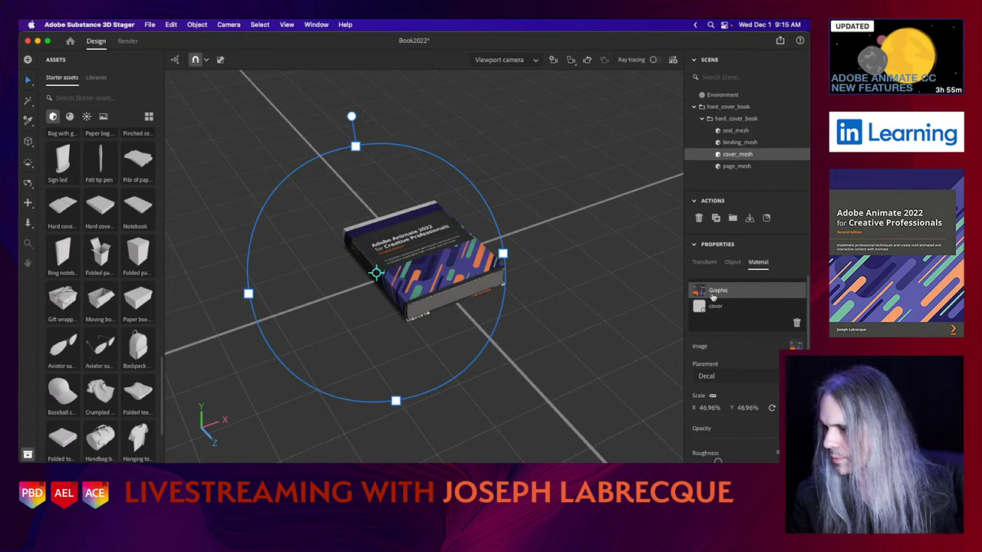
scroll(734, 328, "down", 2)
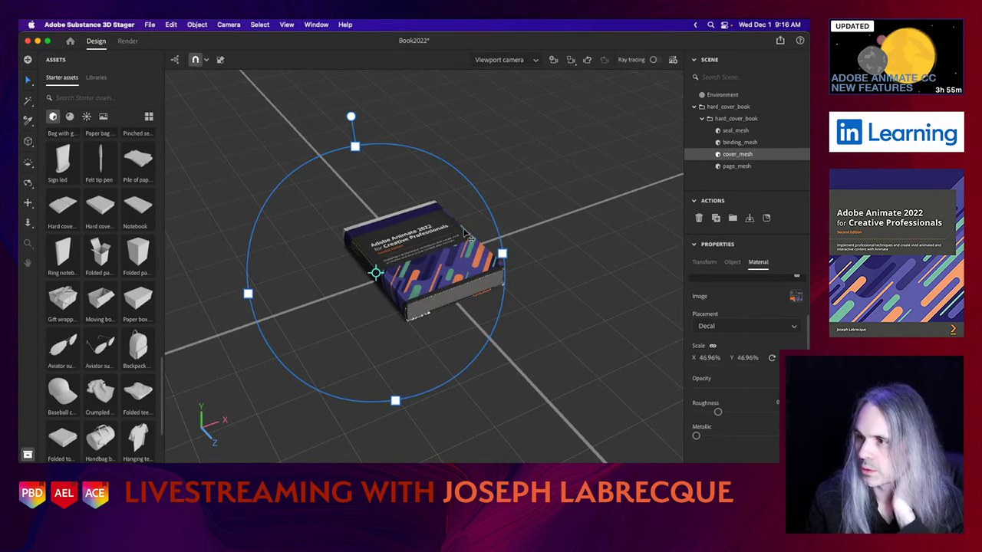
- Reposition the whole hard_cover_book group and rotate it about its Z axis so the spine tilts upward
left_click(753, 106)
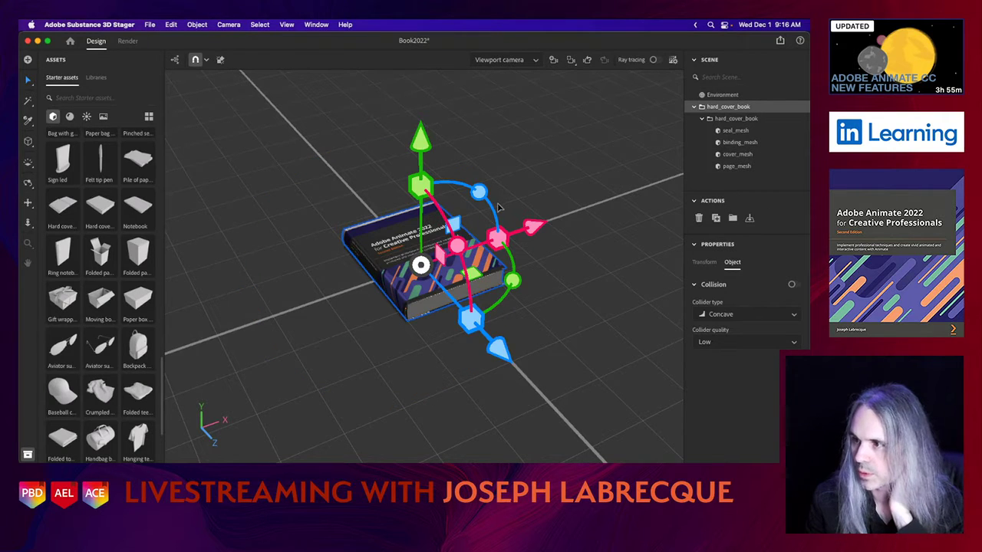
left_click_drag(479, 191, 539, 268)
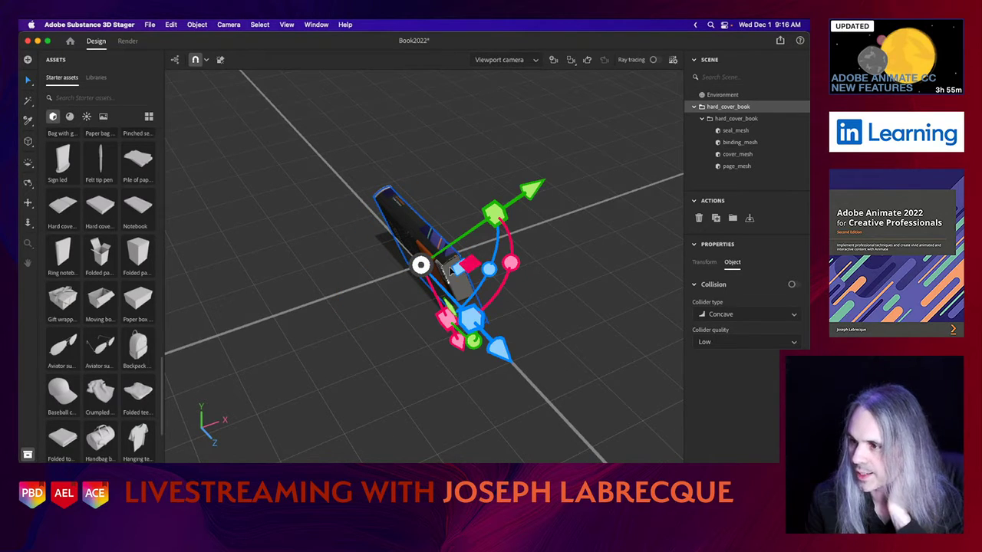
left_click_drag(460, 342, 478, 362)
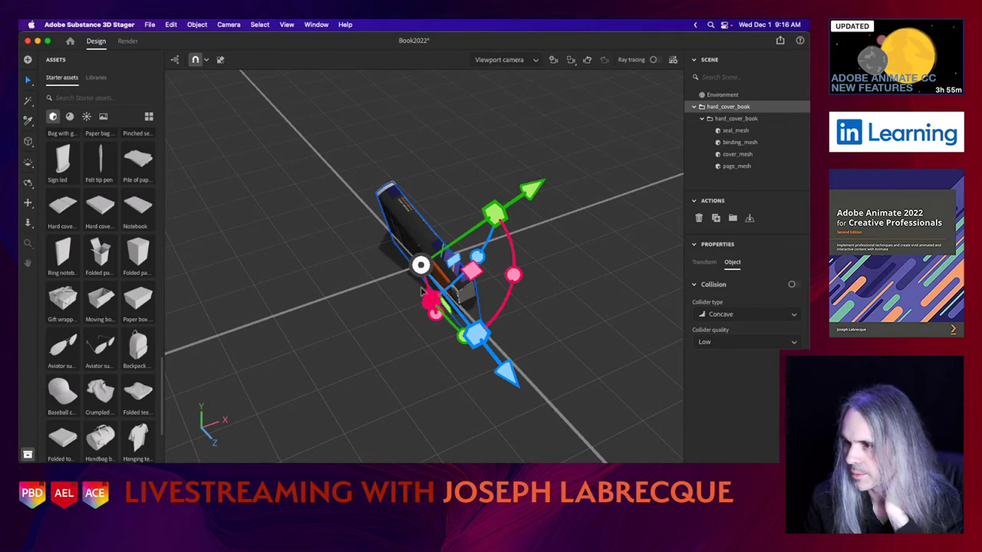
key("super+z")
left_click_drag(411, 228, 411, 224)
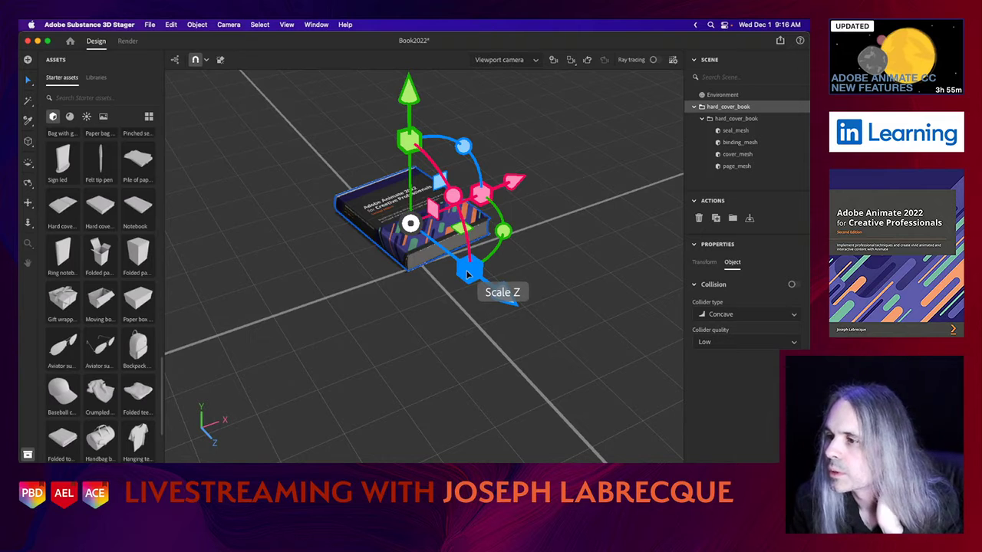
left_click_drag(464, 147, 514, 204)
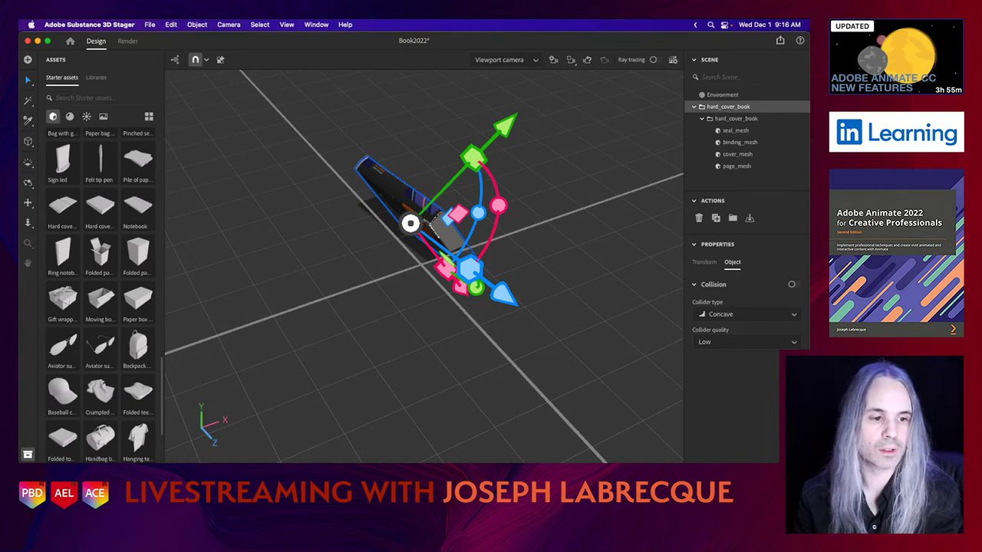
- Switch to Photoshop and marquee-select the spine strip over the full cover height, about 319 px wide, to check its extent
key("super+Tab")
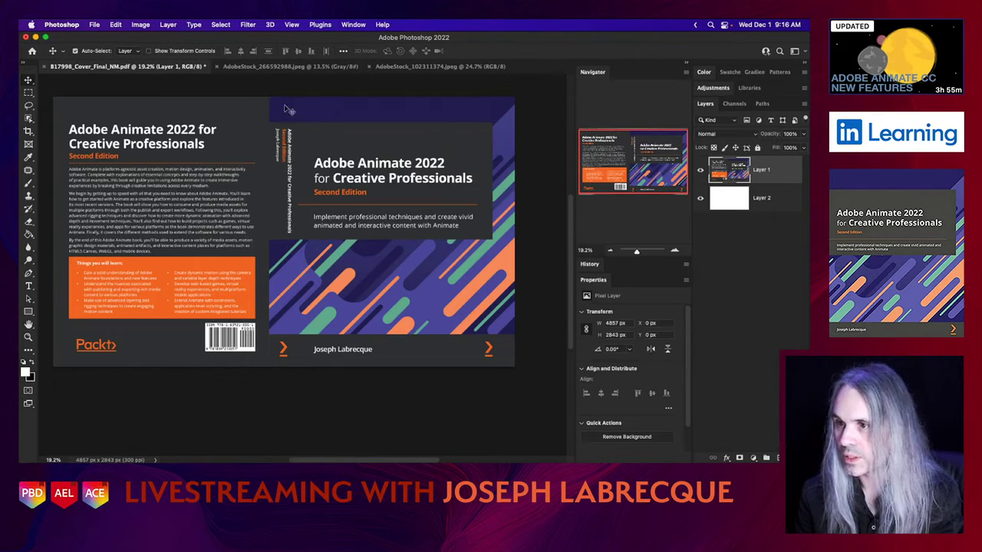
left_click(28, 93)
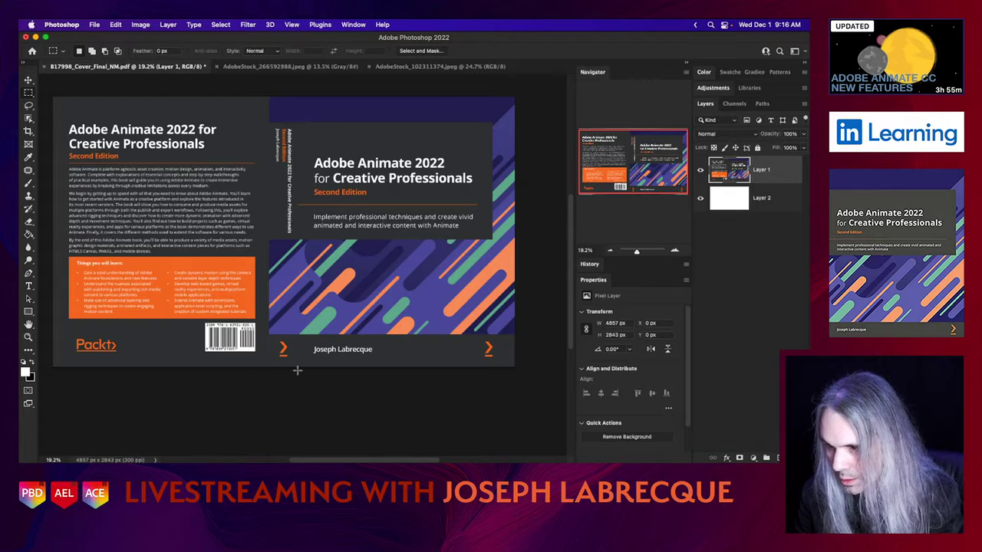
left_click_drag(297, 370, 268, 86)
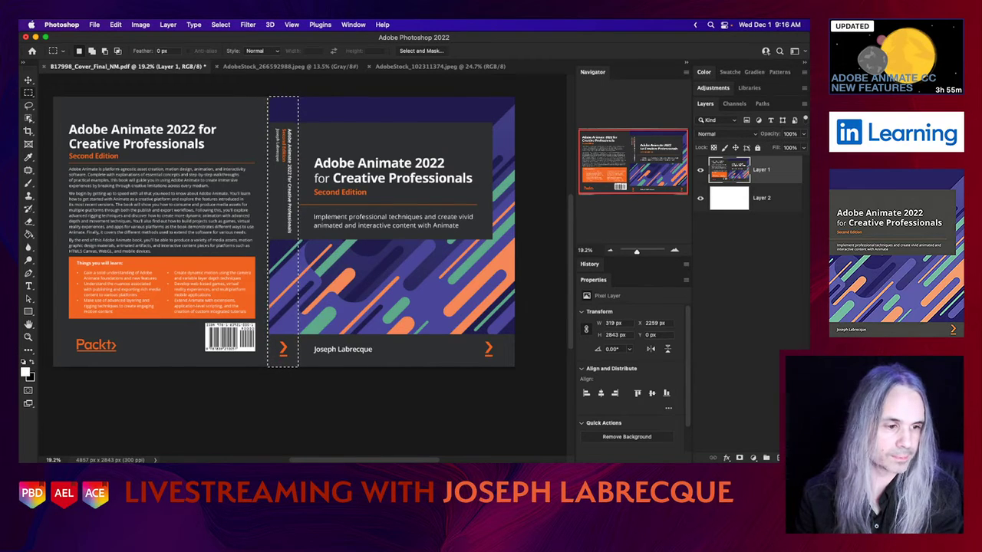
- Return to Substance 3D Stager, face the book's spine, and shift the Graphic on cover_mesh so the artwork covers the spine's blank end
key("super+Tab")
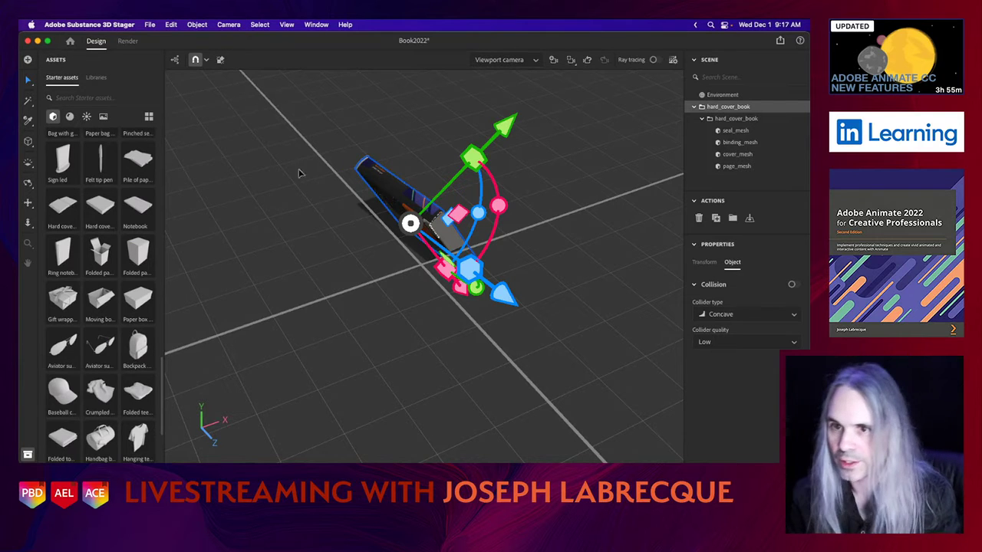
left_click(28, 185)
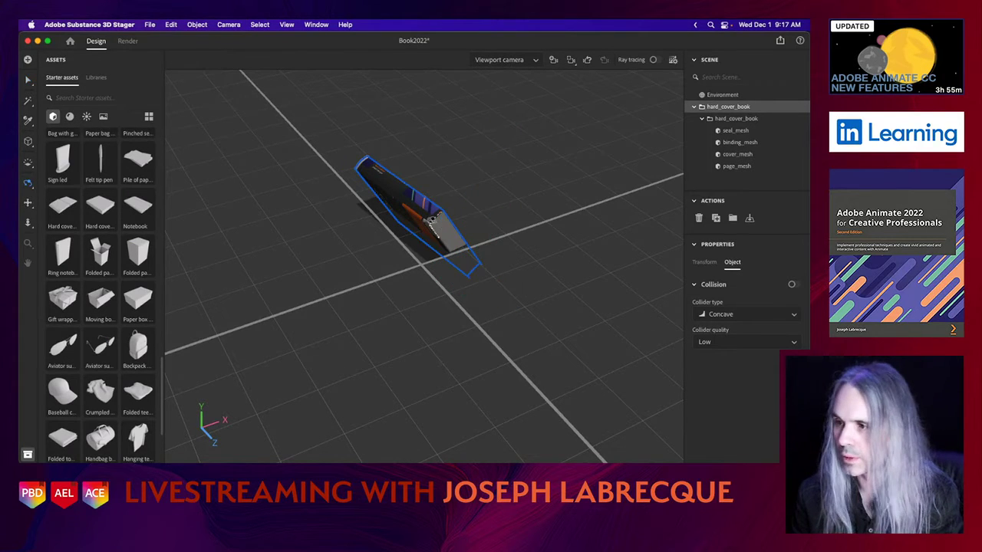
left_click_drag(443, 226, 516, 285)
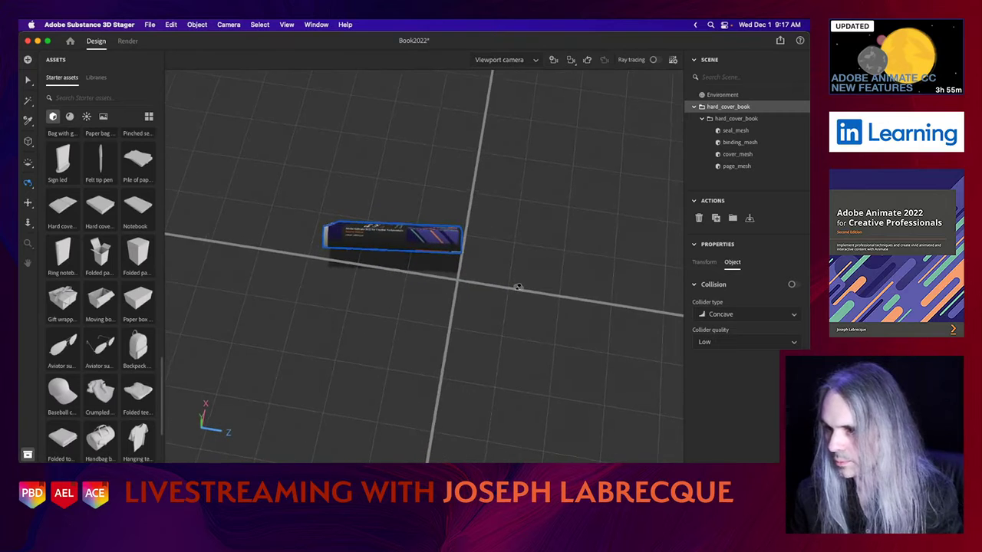
scroll(326, 251, "down", 5)
scroll(326, 251, "up", 5)
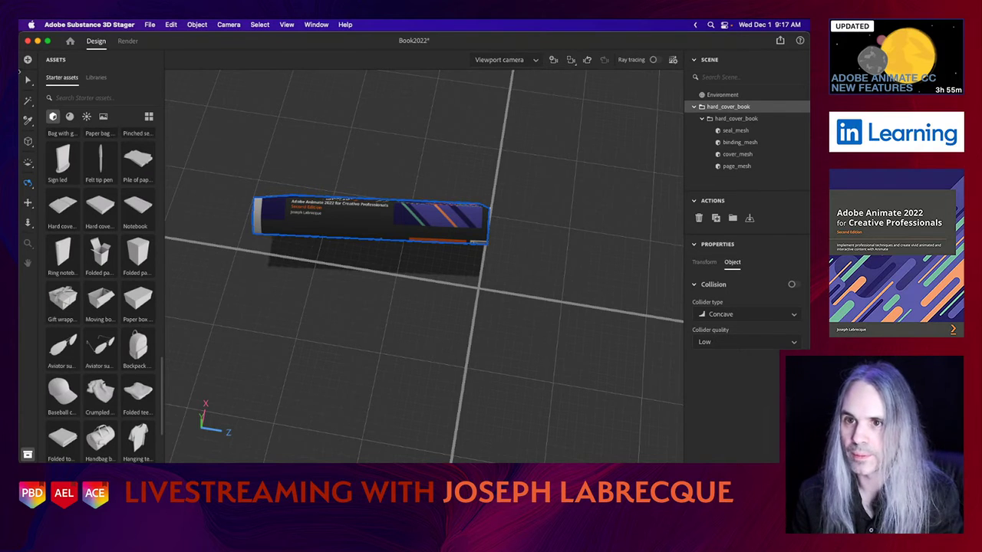
left_click(28, 81)
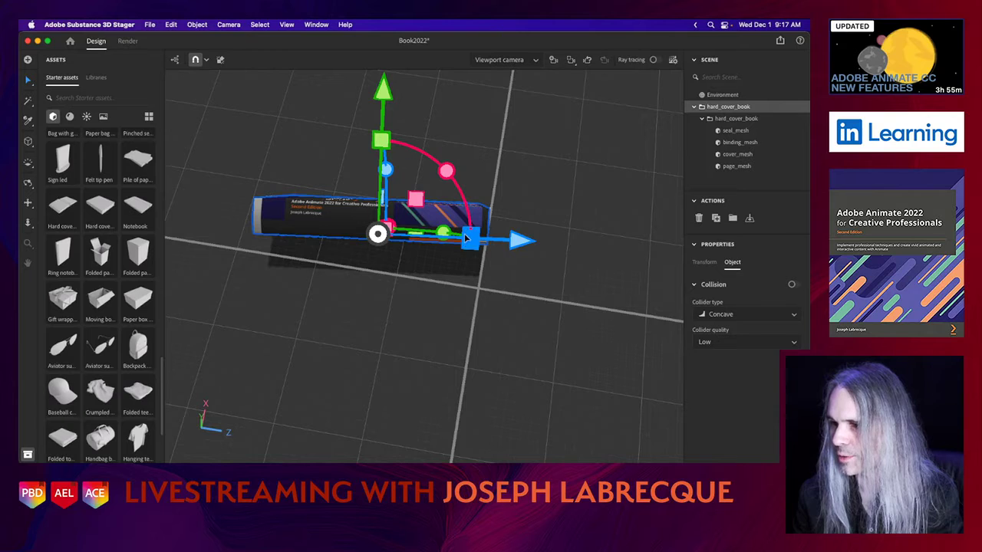
left_click(742, 154)
left_click(717, 291)
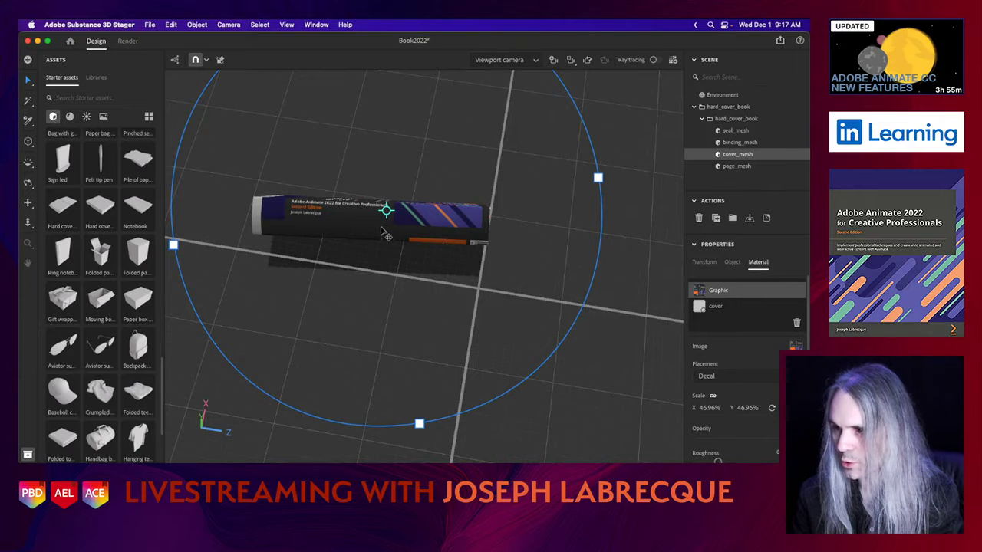
left_click_drag(390, 213, 432, 234)
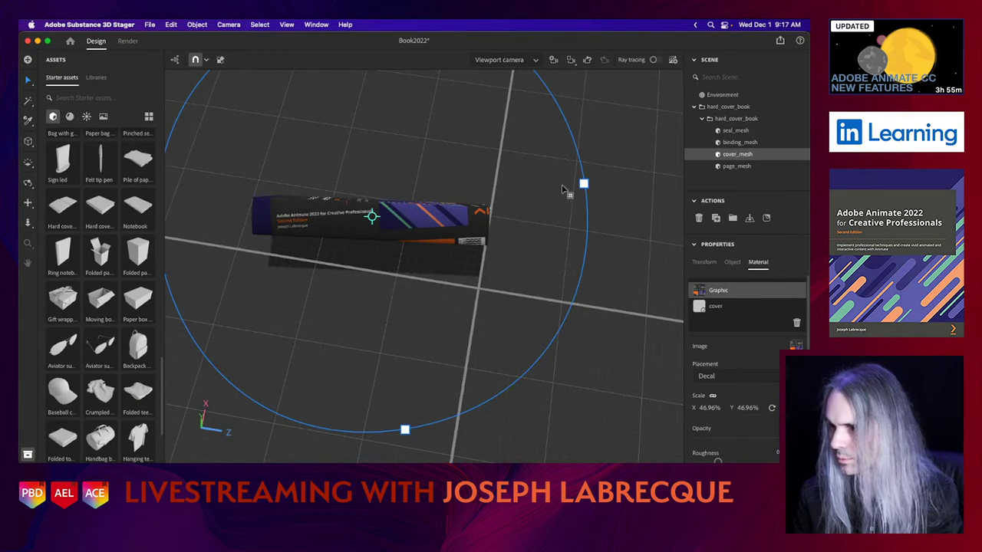
- Rotate the cover graphic slightly clockwise and nudge it so the spine text runs parallel to the book's spine
scroll(539, 197, "up", 5)
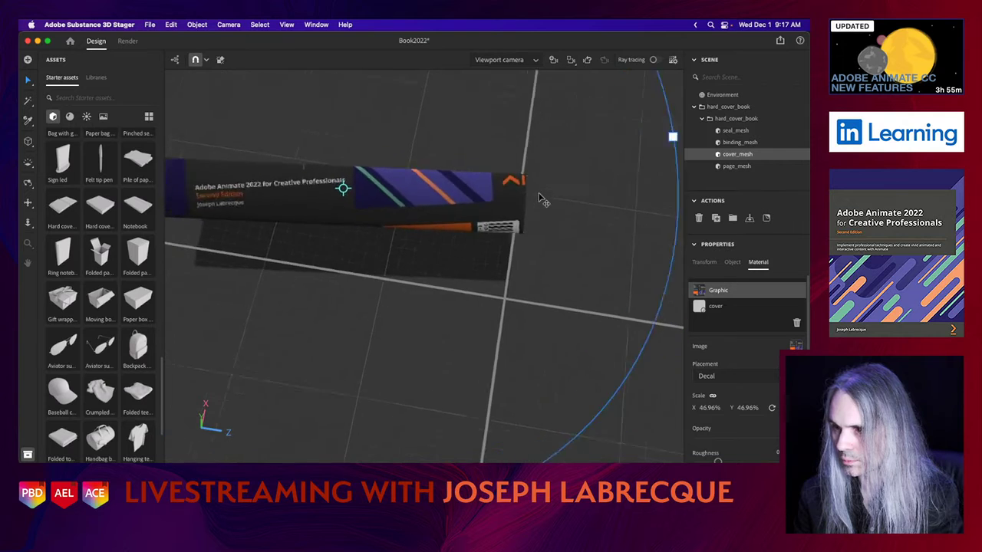
scroll(539, 197, "down", 10)
scroll(539, 197, "up", 3)
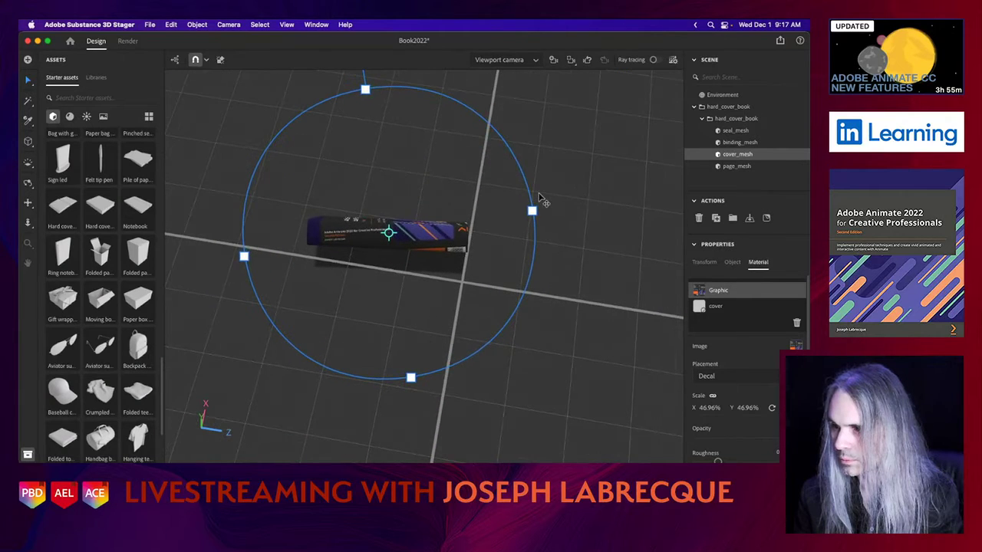
scroll(369, 90, "up", 2)
scroll(369, 91, "down", 4)
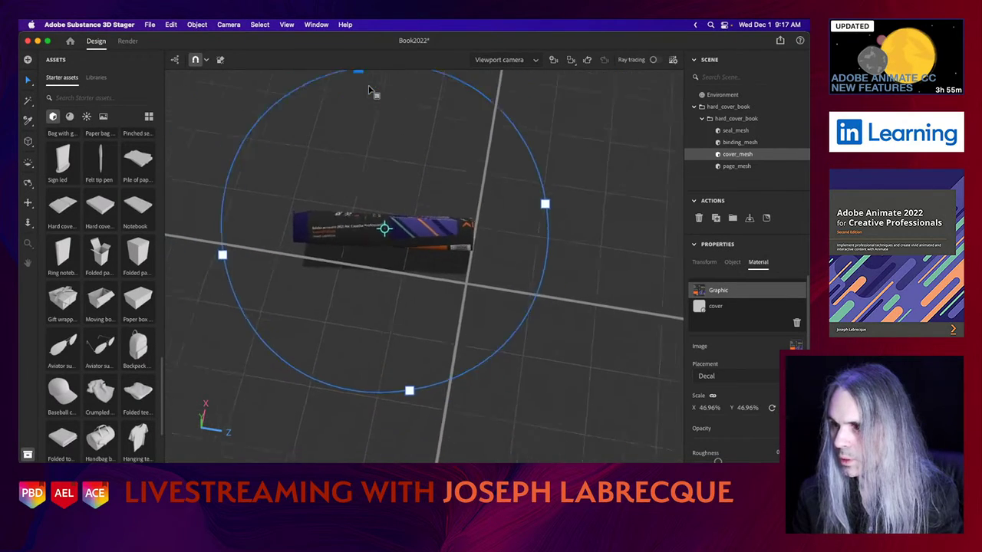
left_click_drag(370, 91, 392, 96)
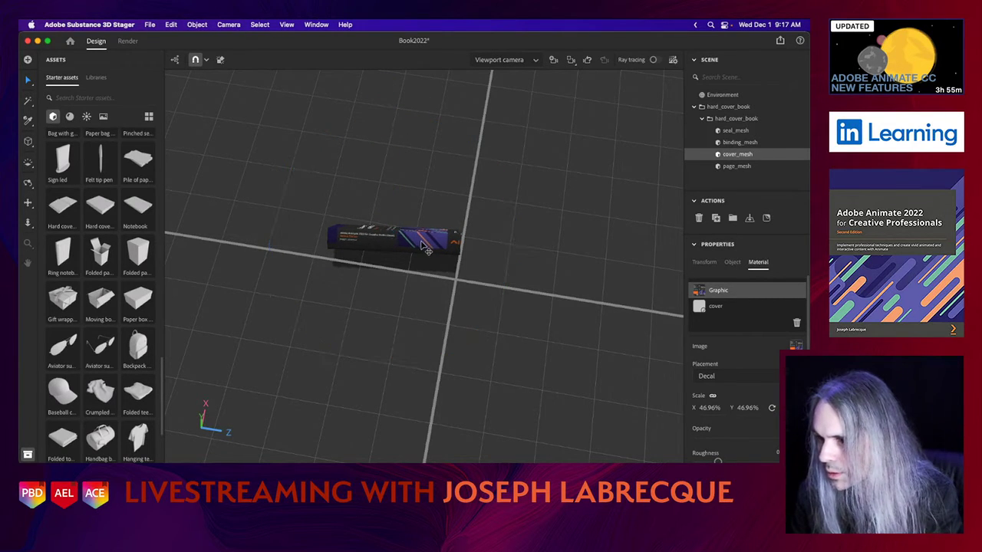
left_click_drag(421, 241, 419, 242)
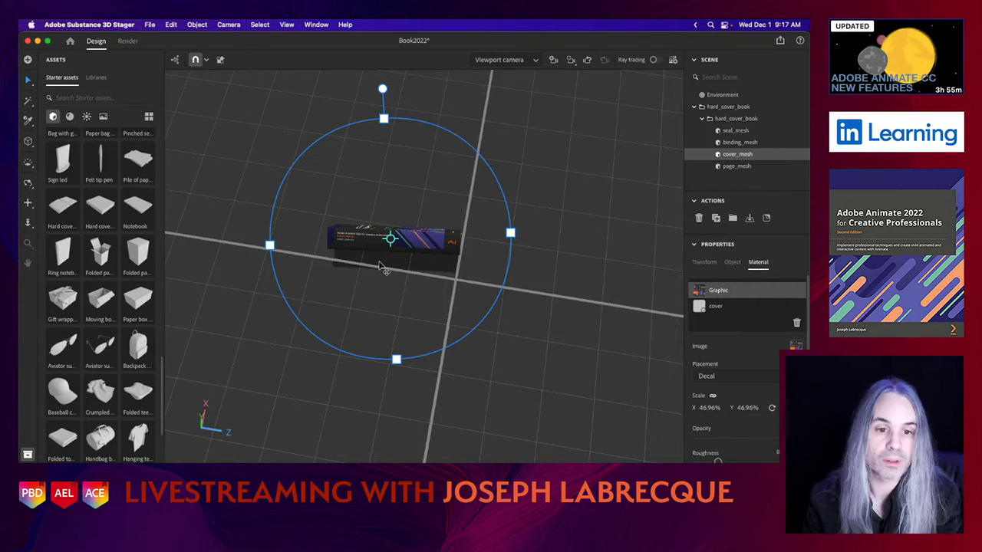
- Scale the whole hard_cover_book group down slightly along its Y axis to make the book thinner
left_click(732, 111)
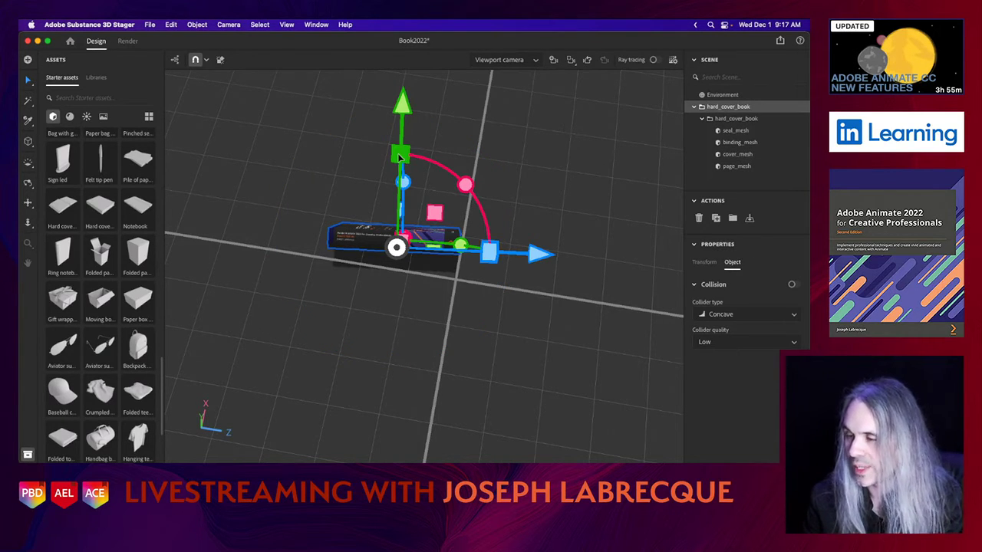
left_click_drag(399, 156, 393, 183)
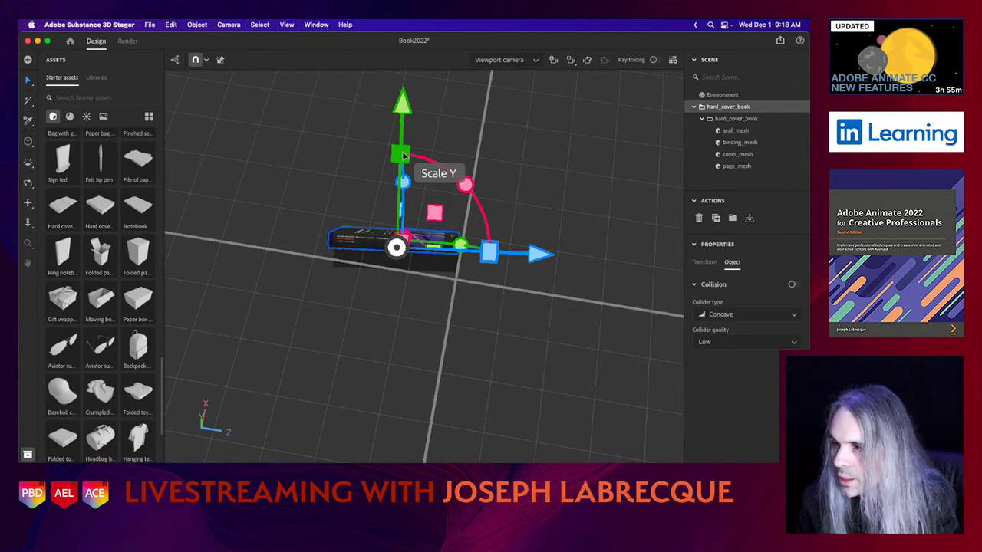
mouse_move(403, 156)
left_mouse_down()
mouse_move(409, 84)
mouse_move(392, 115)
mouse_move(389, 161)
left_mouse_up()
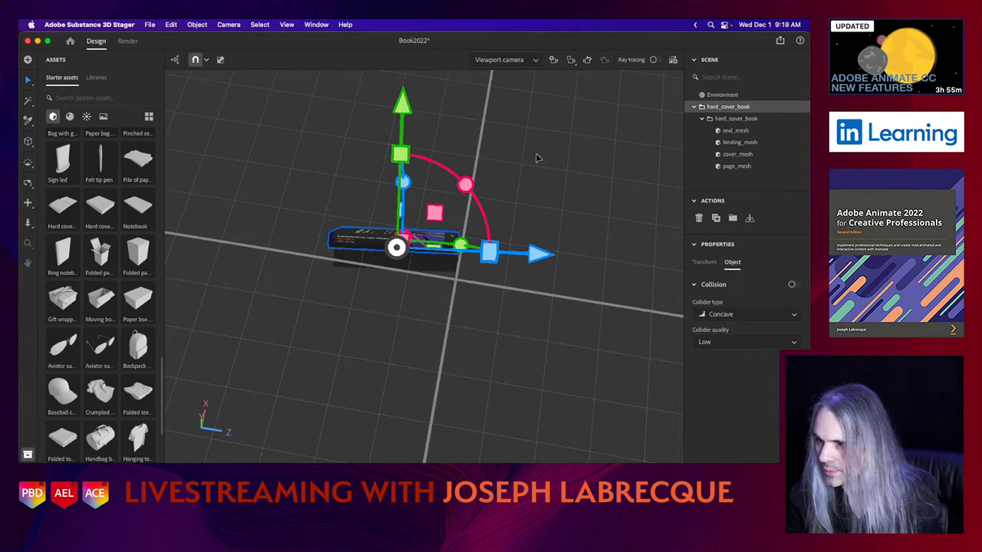
- Try to scale only the book's cover_mesh down along its Y axis
left_click(743, 143)
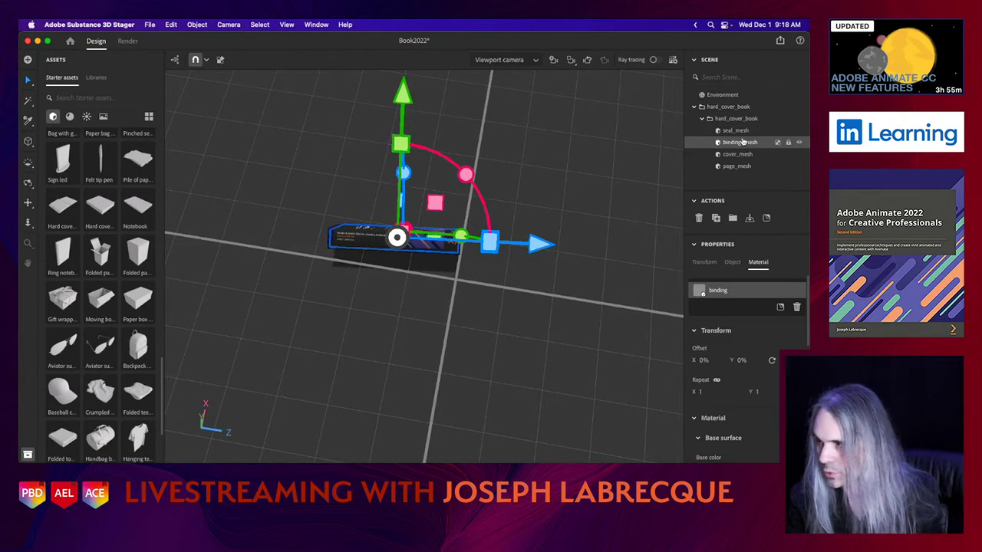
left_click(737, 131)
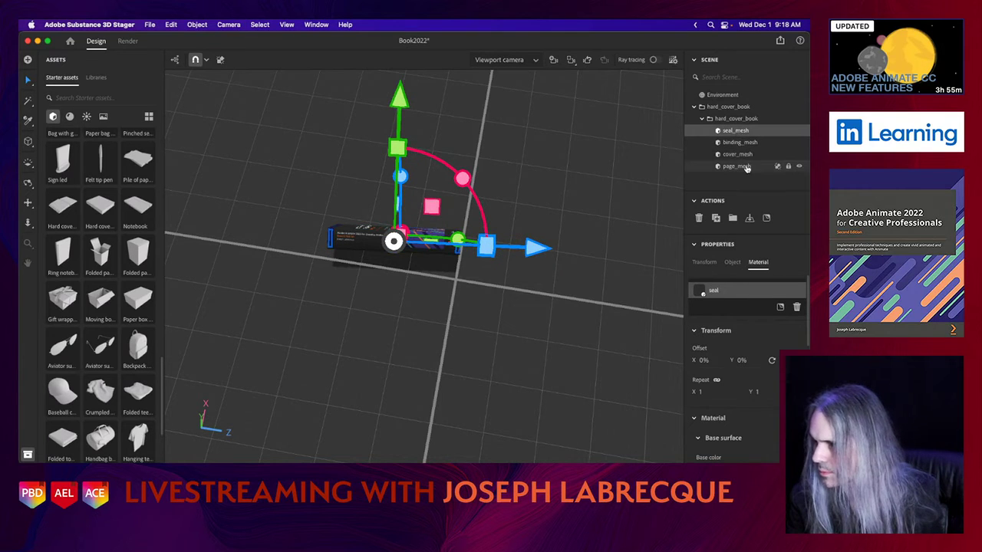
left_click(740, 155)
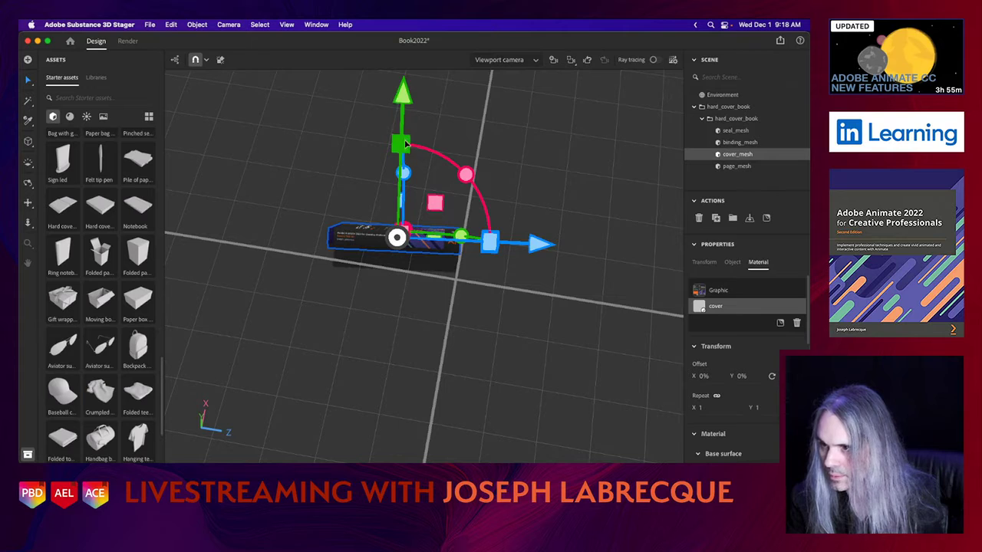
left_click_drag(402, 145, 405, 155)
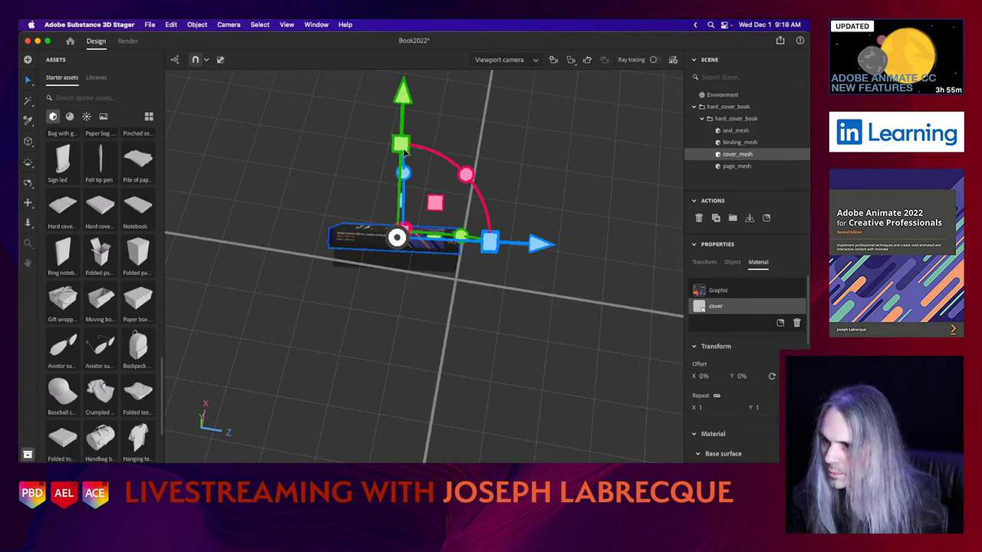
- Fine-tune the whole hard_cover_book group's Y scale and rotate it about 63° around its Z axis so the front cover faces the camera
left_click(728, 107)
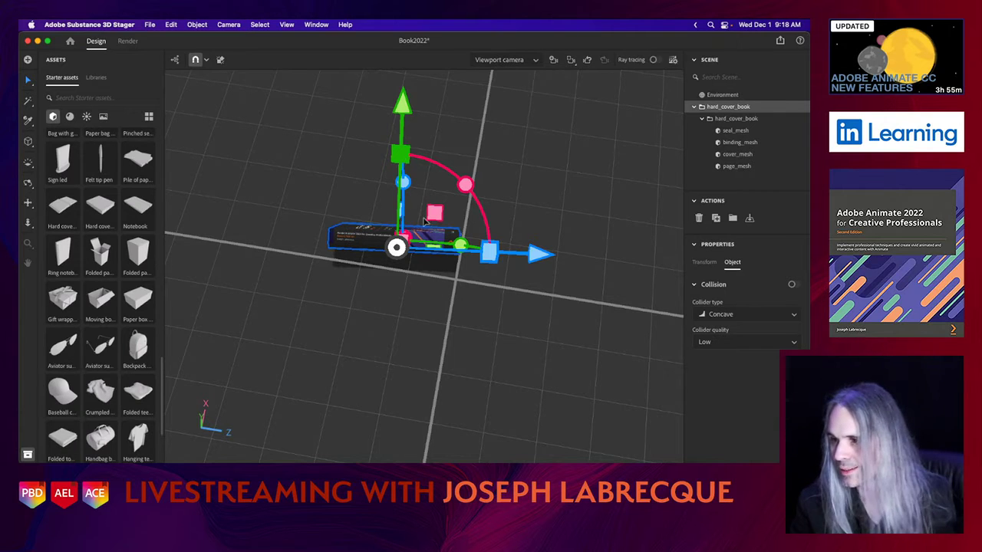
left_click_drag(403, 182, 382, 67)
left_click_drag(376, 117, 375, 191)
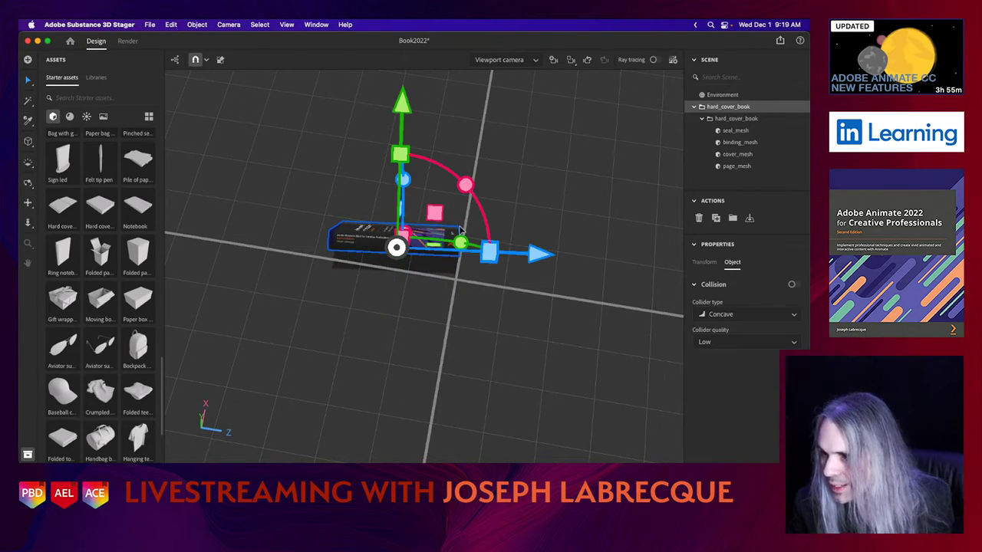
mouse_move(400, 154)
left_mouse_down()
mouse_move(410, 255)
mouse_move(407, 159)
left_mouse_up()
left_click_drag(403, 230, 406, 268)
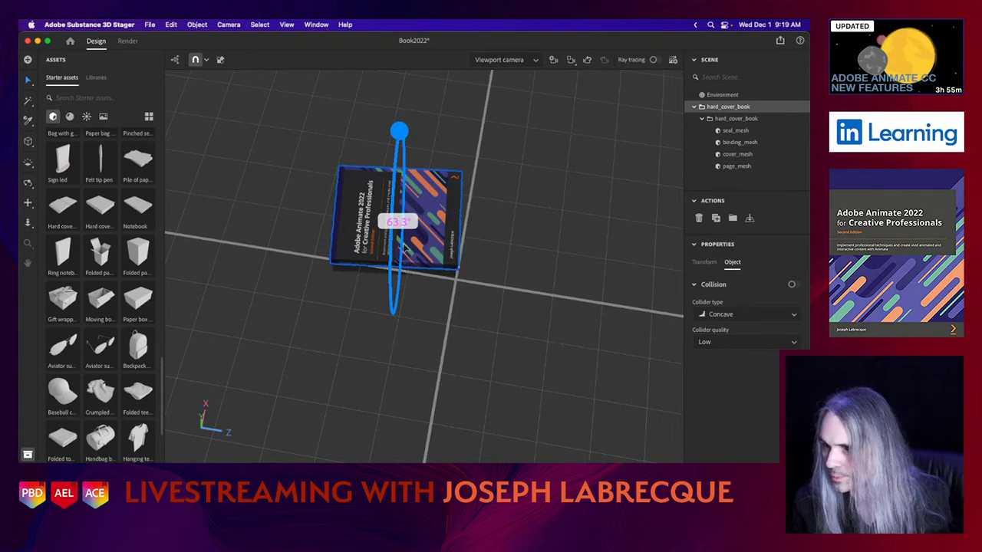
mouse_move(407, 247)
left_mouse_down()
mouse_move(400, 138)
mouse_move(395, 253)
left_mouse_up()
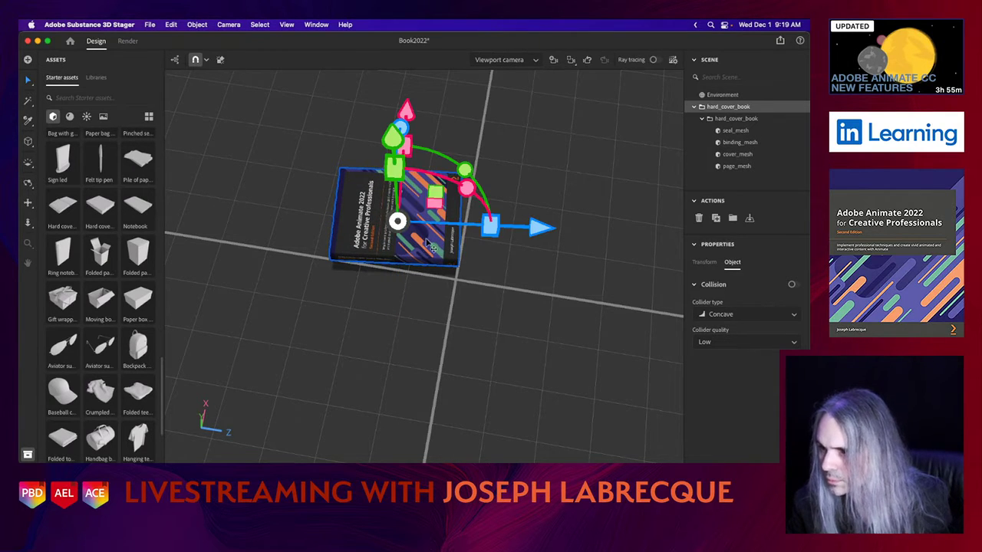
- Scale the Graphic on cover_mesh down to about 45.1% and nudge it to fit the front cover
left_click(735, 154)
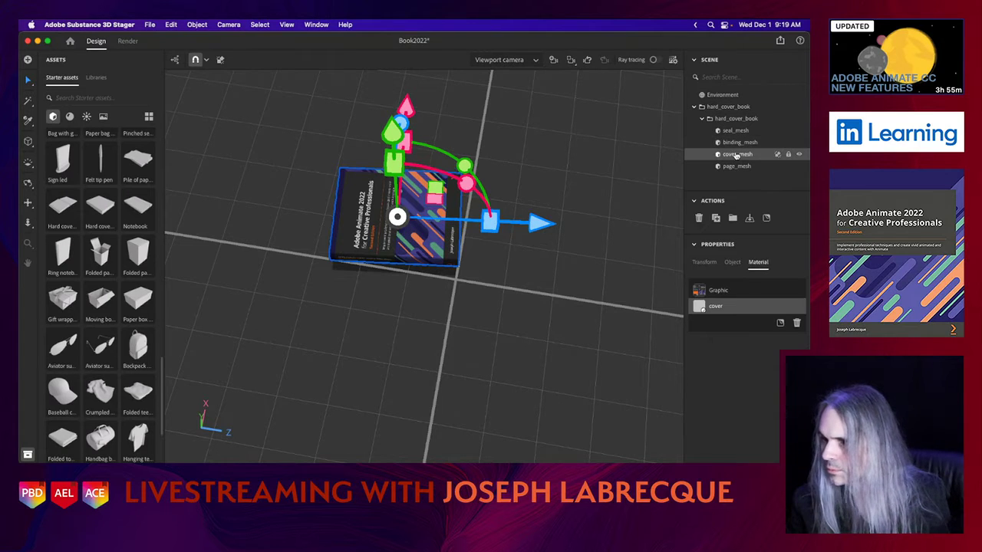
left_click(728, 290)
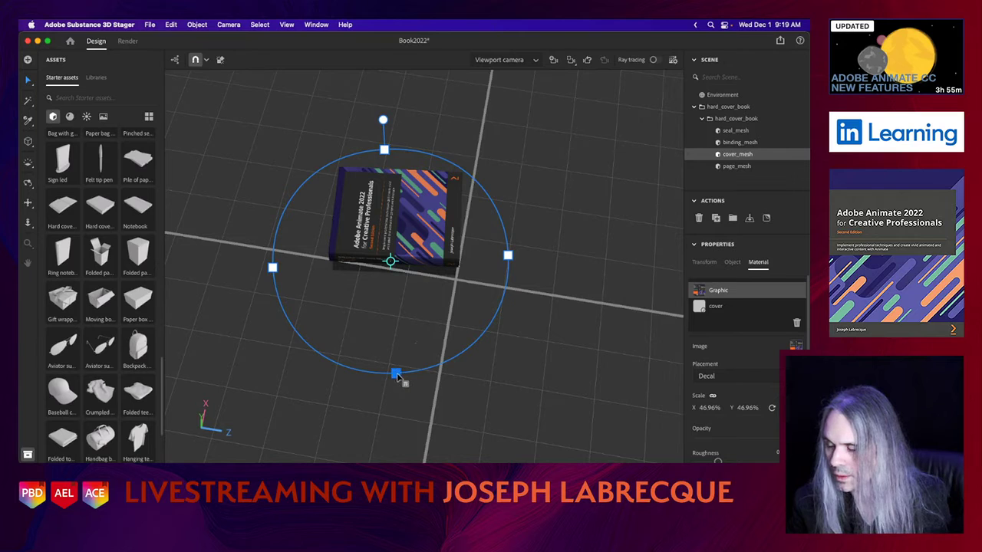
left_click_drag(397, 374, 398, 372)
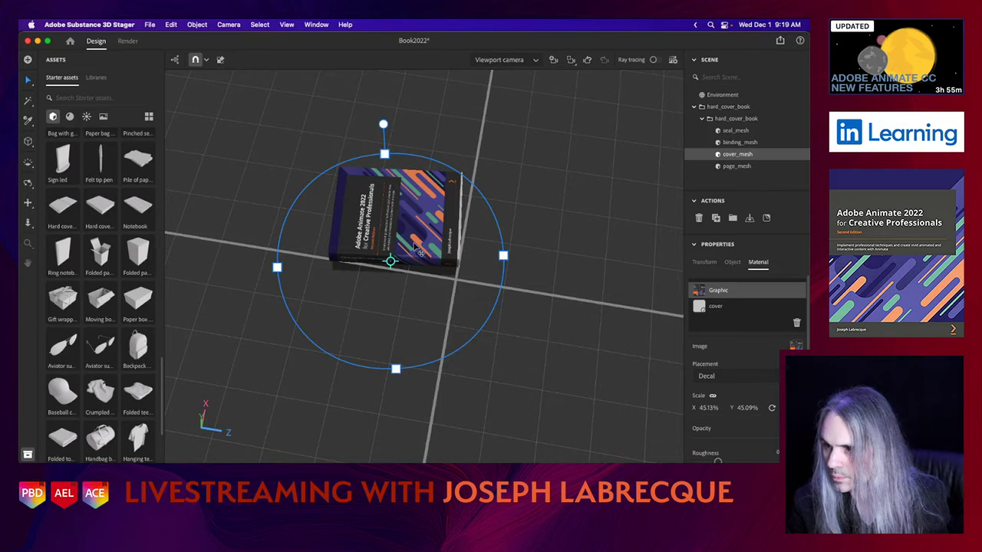
left_click_drag(412, 243, 418, 247)
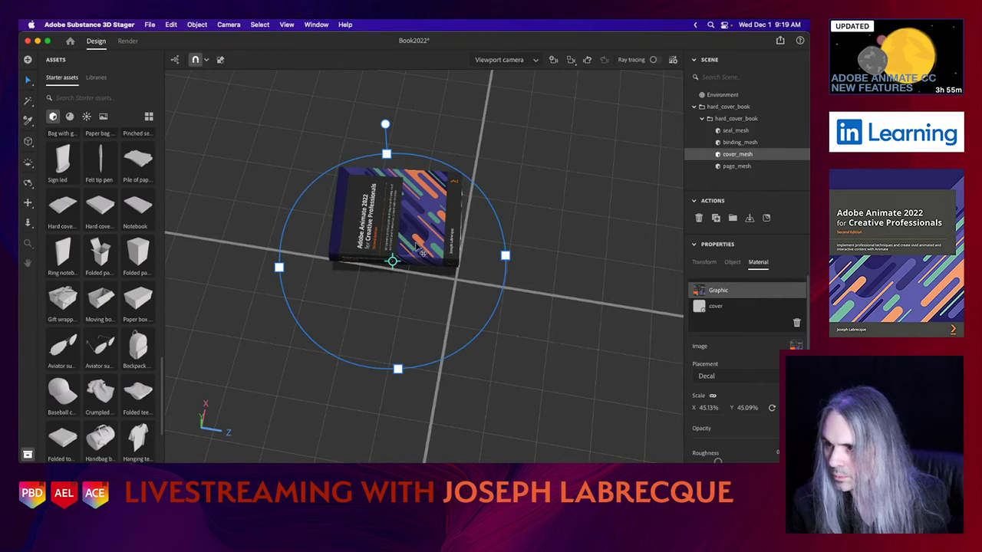
left_click_drag(392, 126, 394, 131)
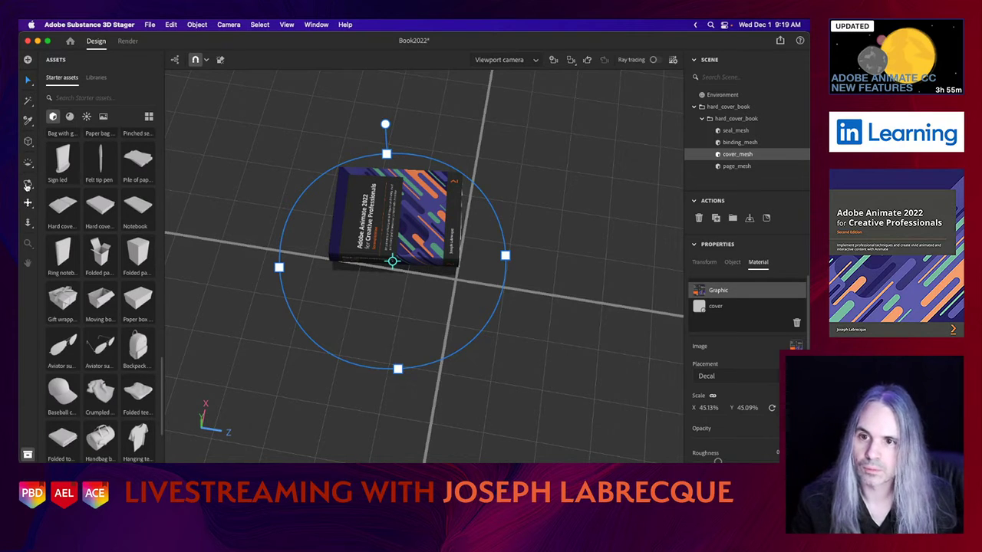
- Enlarge the cover Graphic to 46.83%, then reposition and rotate it counter-clockwise so the title runs parallel to the book's top edge
left_click(26, 185)
left_click_drag(392, 248, 342, 201)
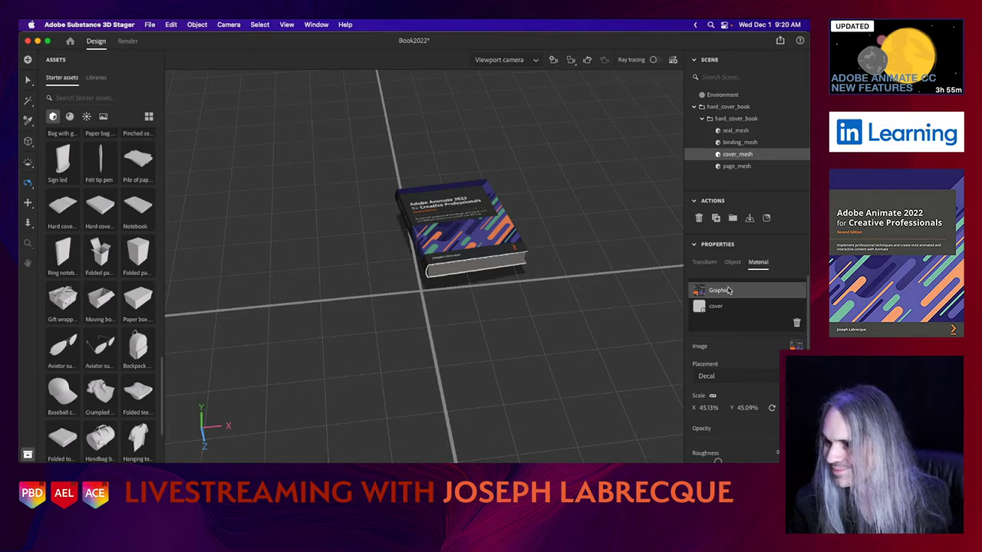
left_click(26, 81)
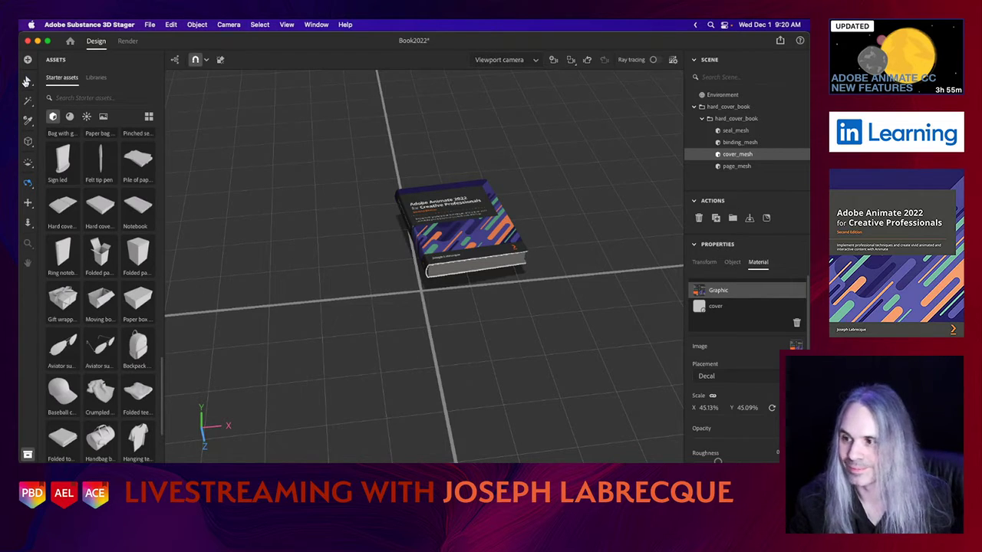
left_click(464, 235)
left_click_drag(465, 235, 467, 228)
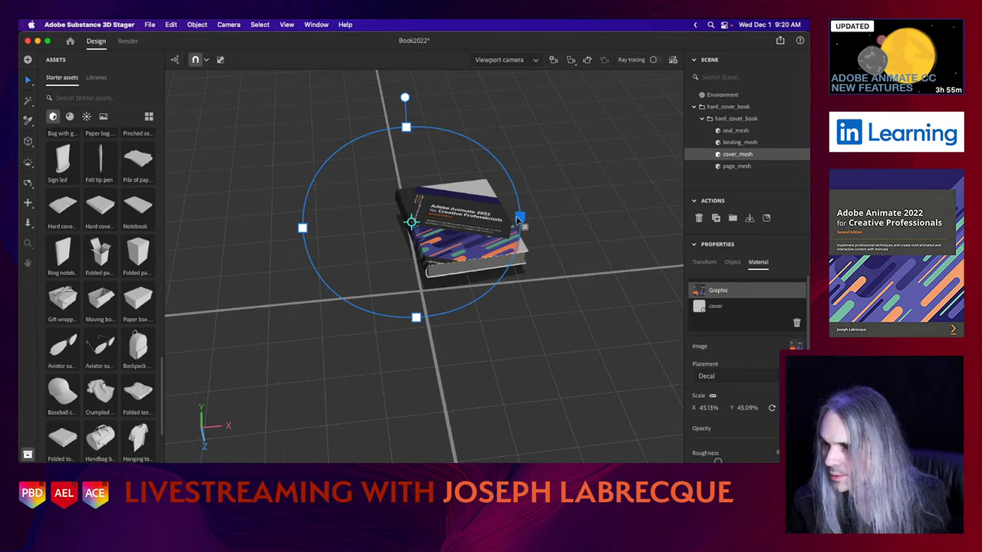
left_click_drag(517, 220, 522, 220)
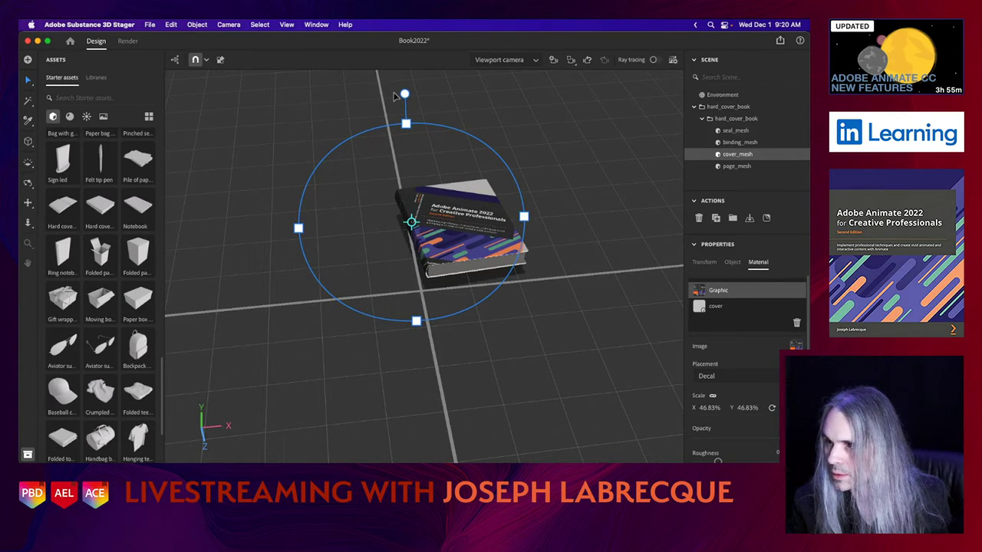
left_click_drag(405, 93, 350, 113)
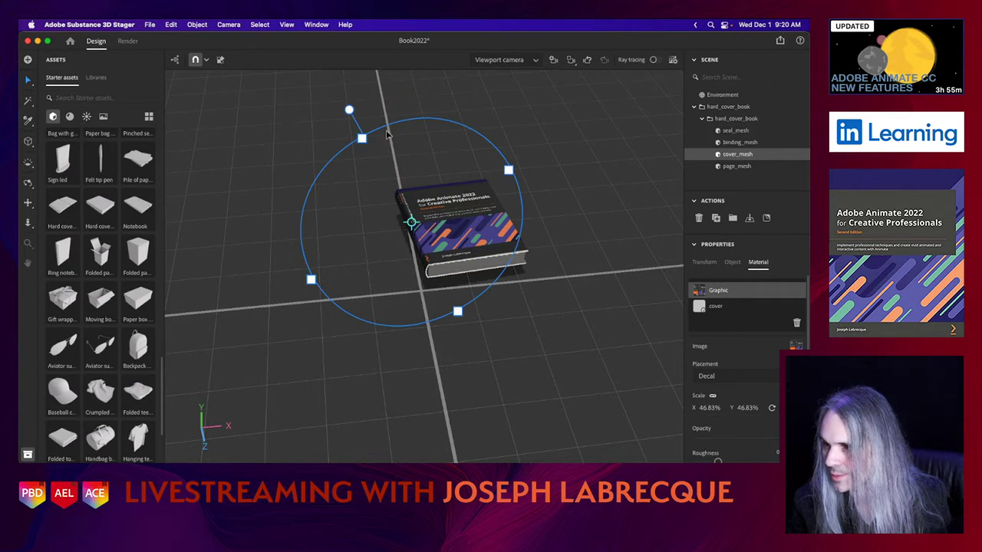
left_click_drag(473, 243, 478, 249)
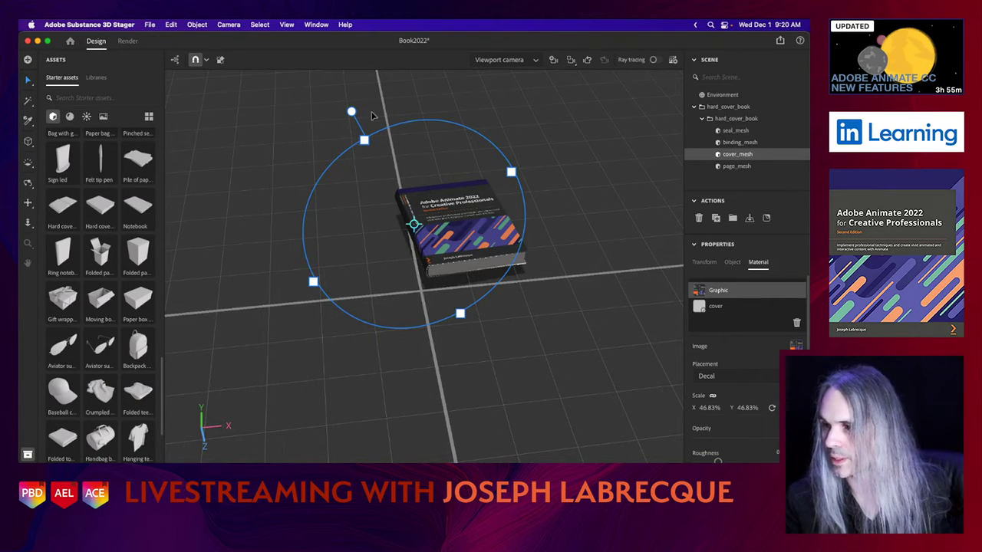
- Shift the cover Graphic towards the spine so its spine strip moves off the front face, undoing and repeating the first attempt
left_click(27, 182)
left_click_drag(481, 231, 478, 350)
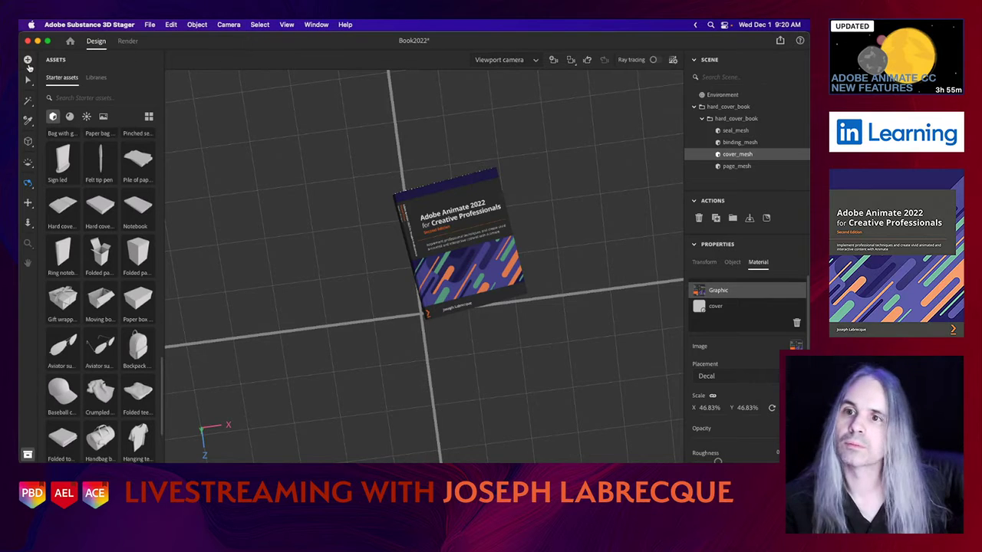
left_click(27, 80)
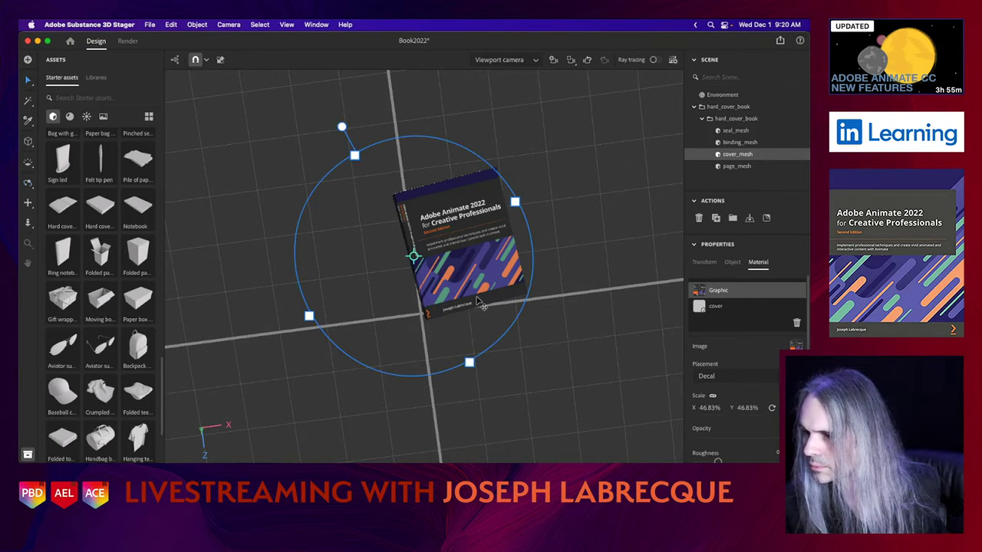
scroll(477, 302, "up", 5)
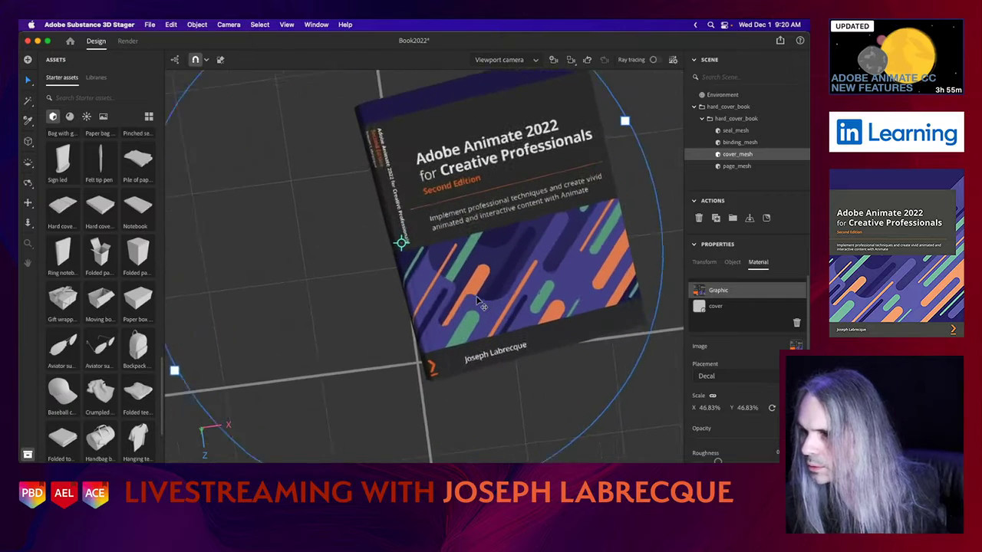
scroll(477, 302, "down", 3)
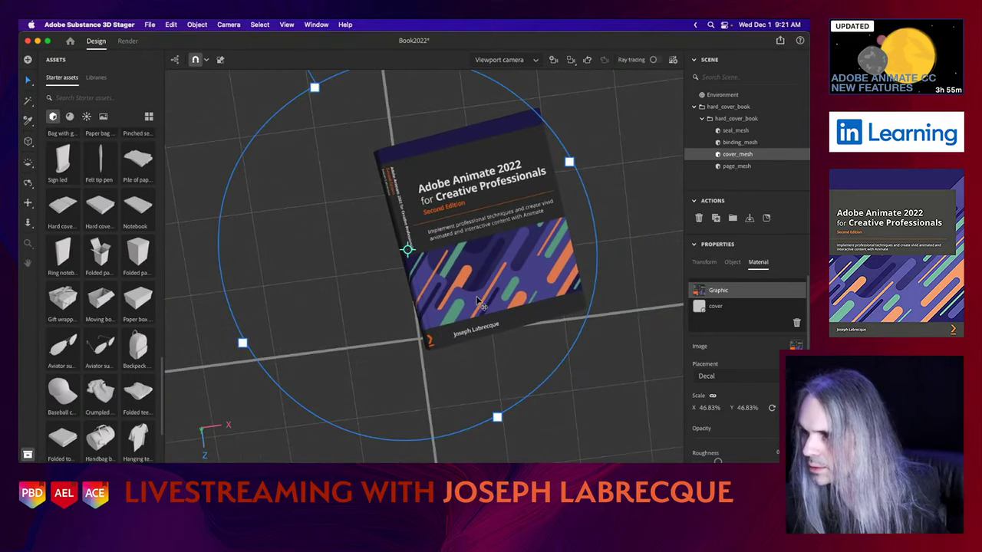
left_click_drag(506, 244, 487, 264)
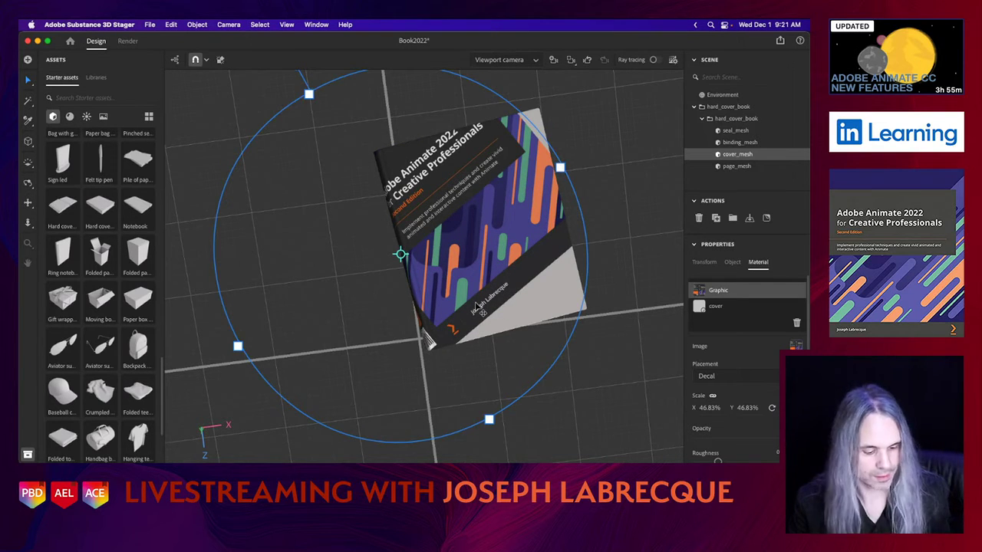
key("super+z")
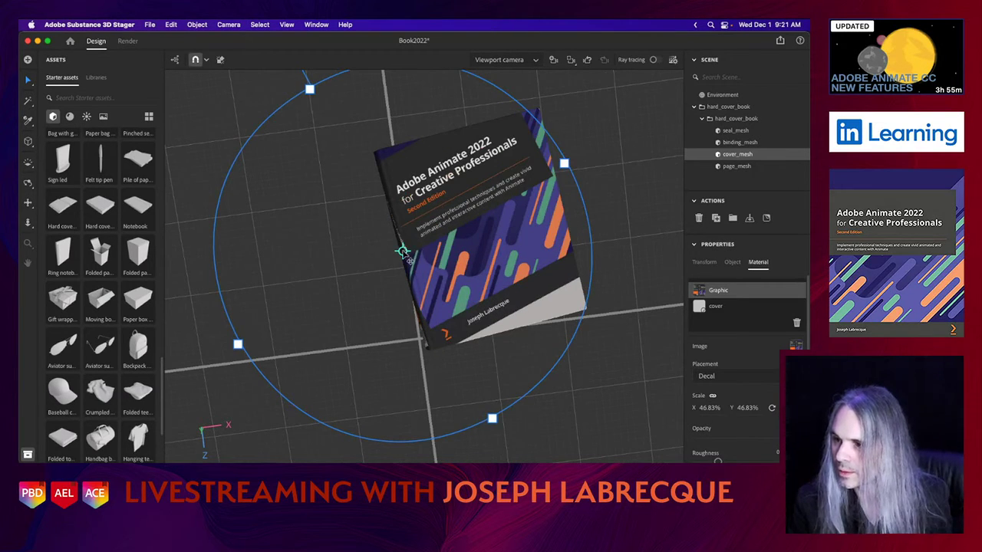
left_click_drag(402, 252, 401, 264)
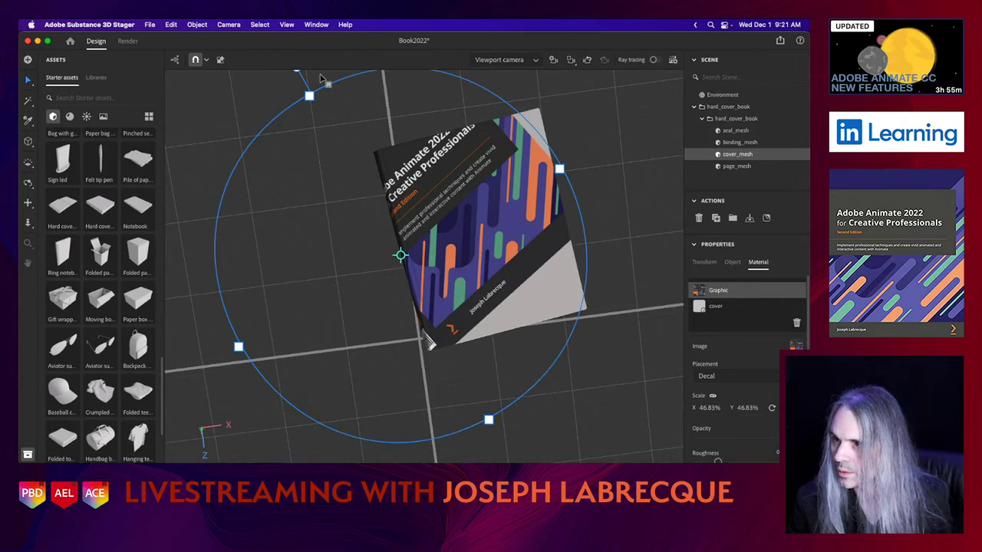
scroll(326, 136, "up", 3)
scroll(328, 136, "down", 4)
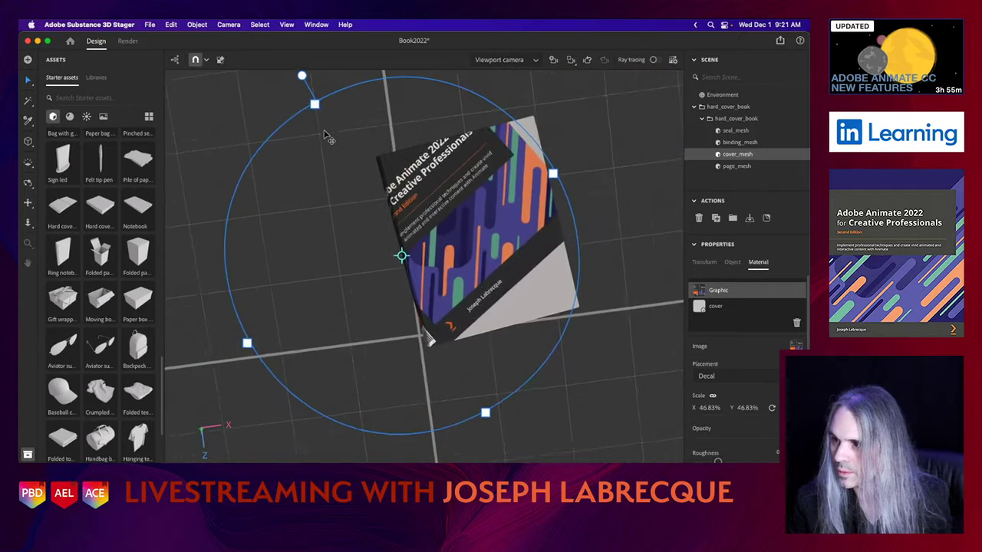
- Rotate the cover Graphic about 26° clockwise to square it with the book's edges and scale it to about 45.4%
left_click_drag(309, 89, 393, 95)
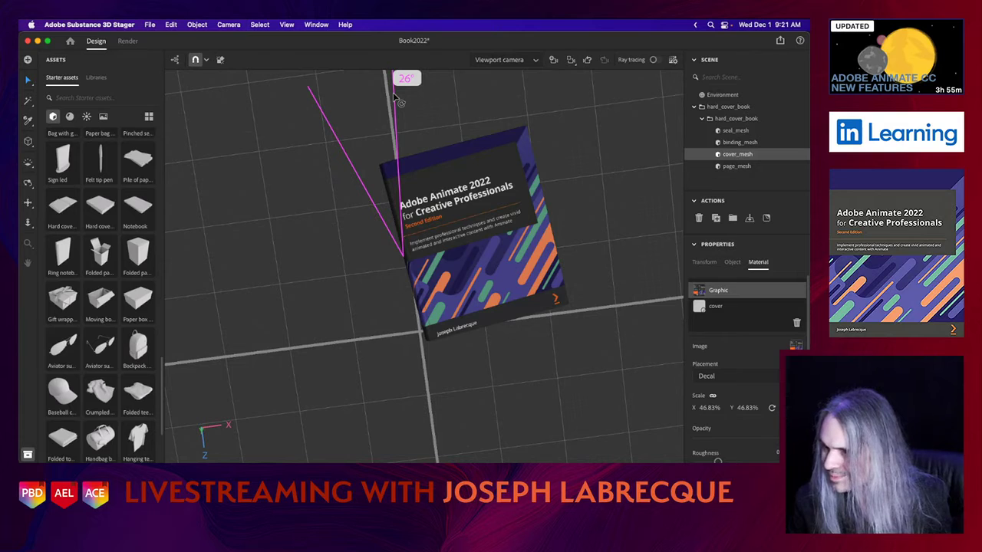
left_click_drag(395, 96, 395, 97)
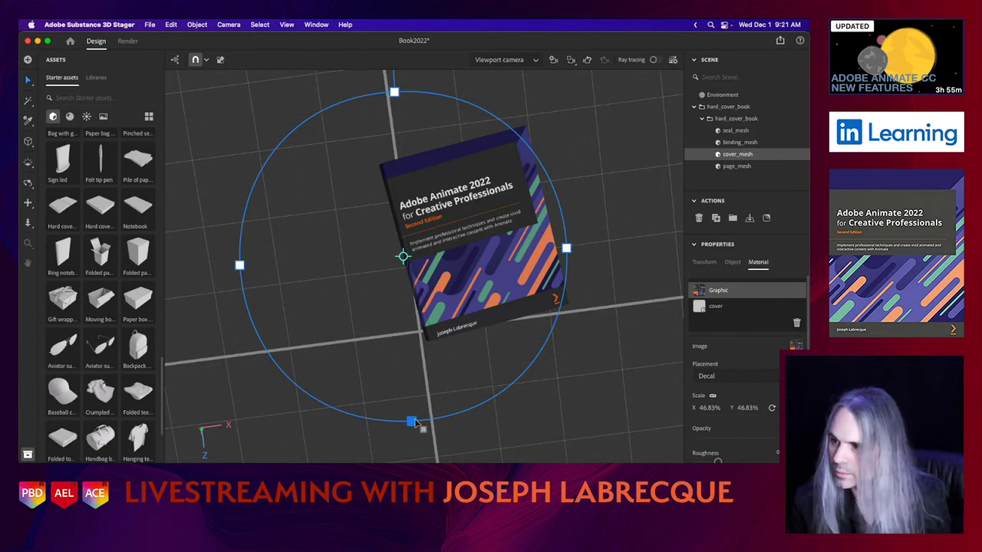
left_click_drag(412, 421, 414, 417)
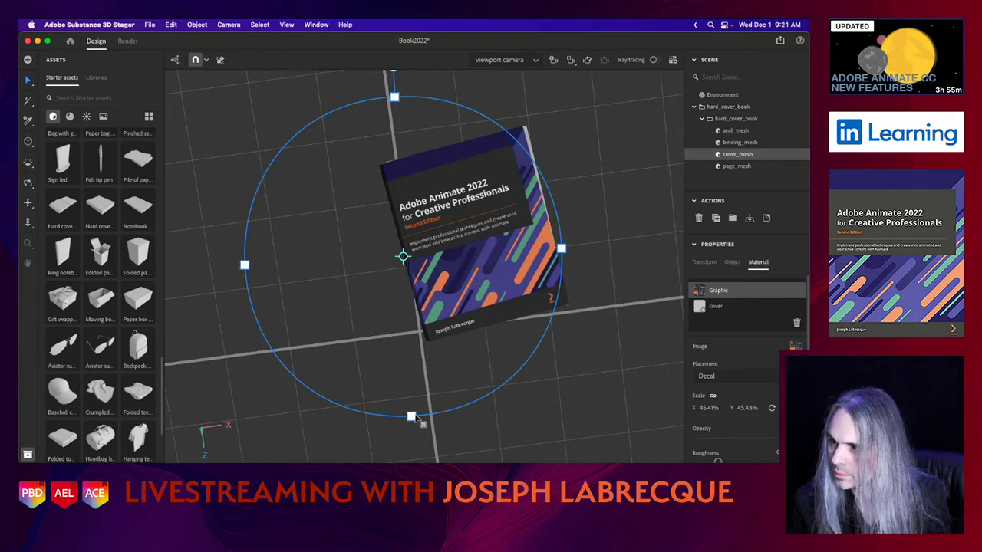
scroll(487, 263, "down", 3)
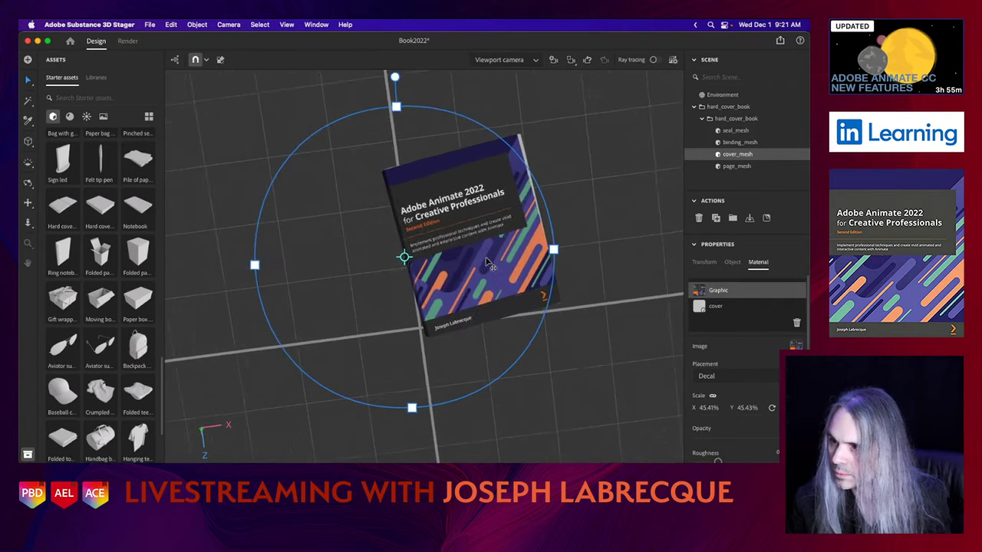
left_click_drag(410, 108, 404, 101)
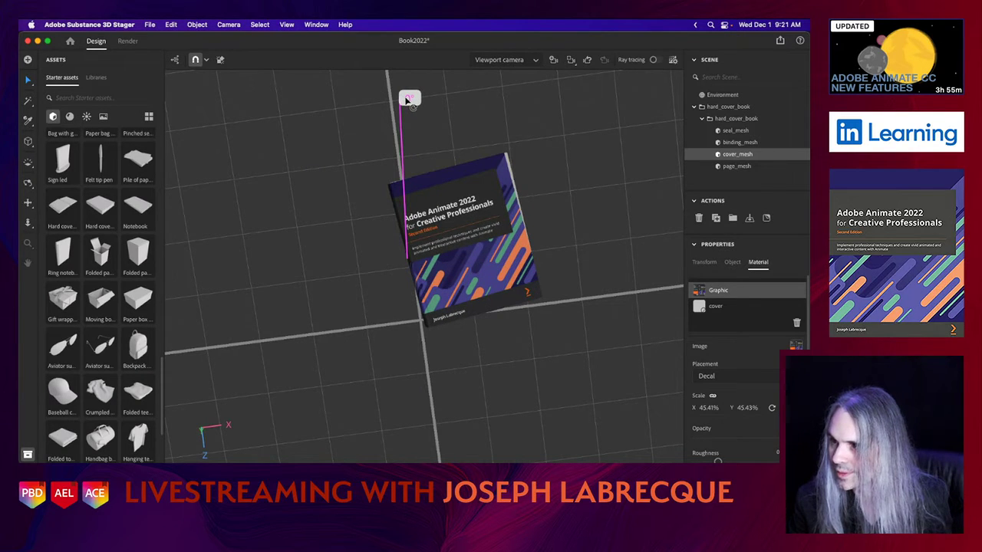
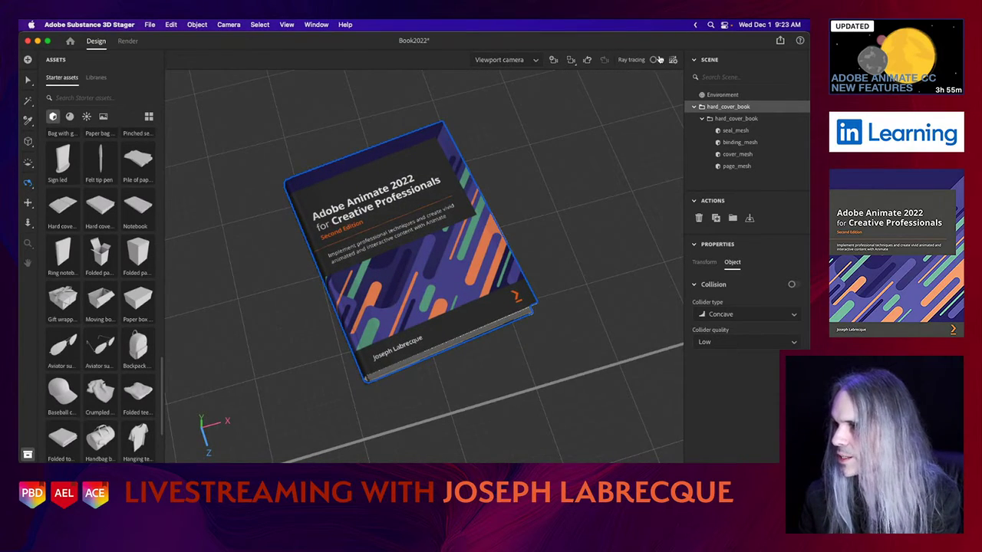
- Save the Book2022 scene and turn on ray tracing for the viewport
key("super+s")
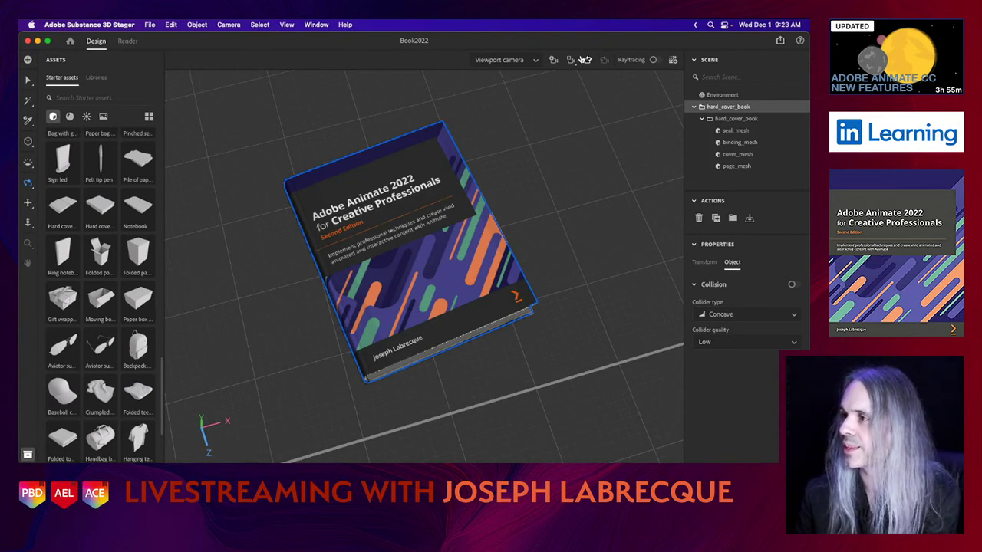
left_click(656, 60)
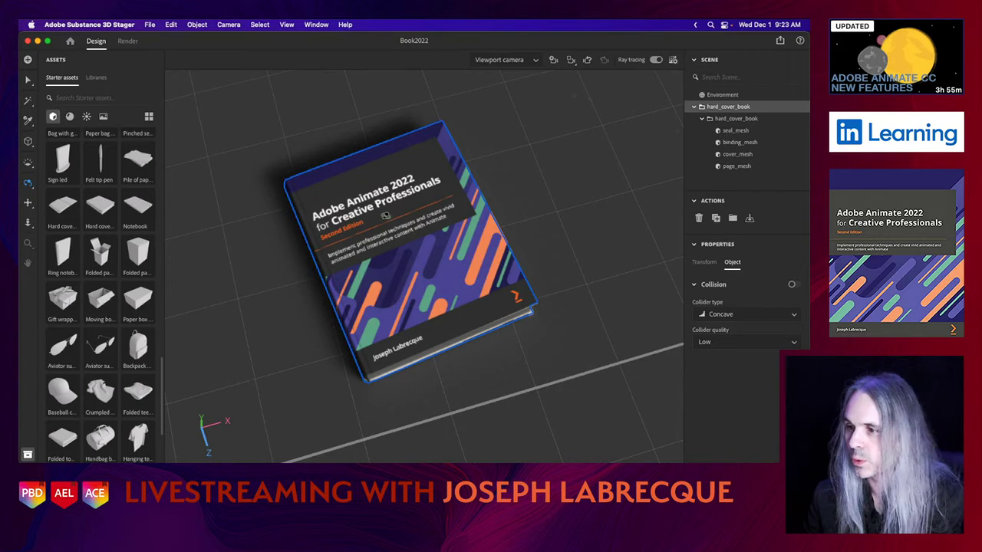
- Orbit the viewport to a lower angle on the book, turn off ray tracing and activate the Select tool
left_click_drag(386, 216, 396, 149)
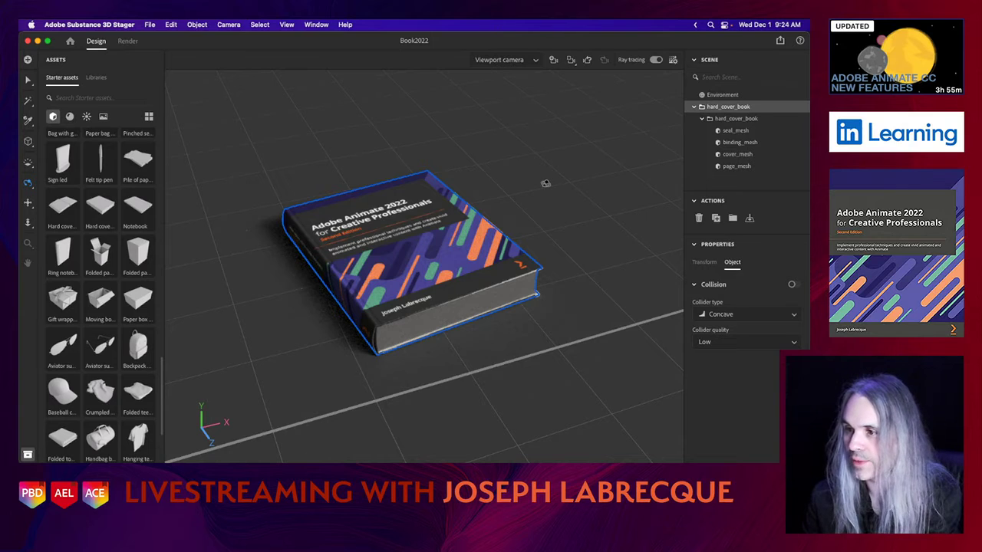
left_click(655, 59)
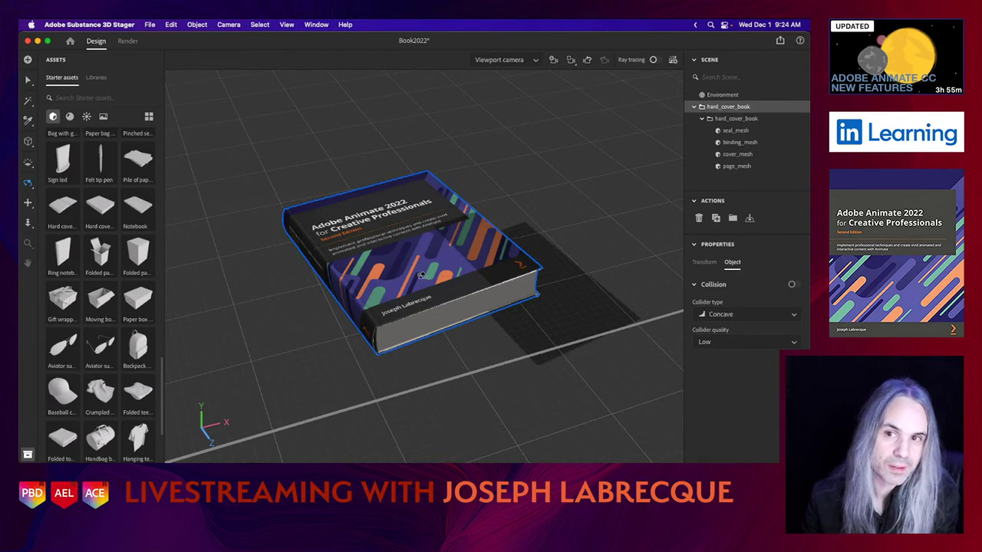
left_click(27, 80)
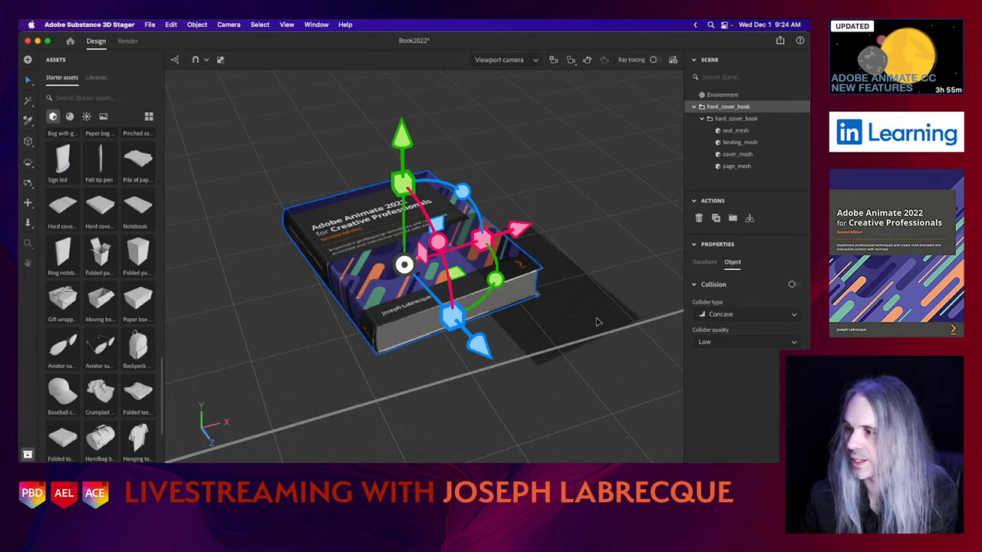
- Select cover_mesh and show the starter materials as a list
left_click(735, 154)
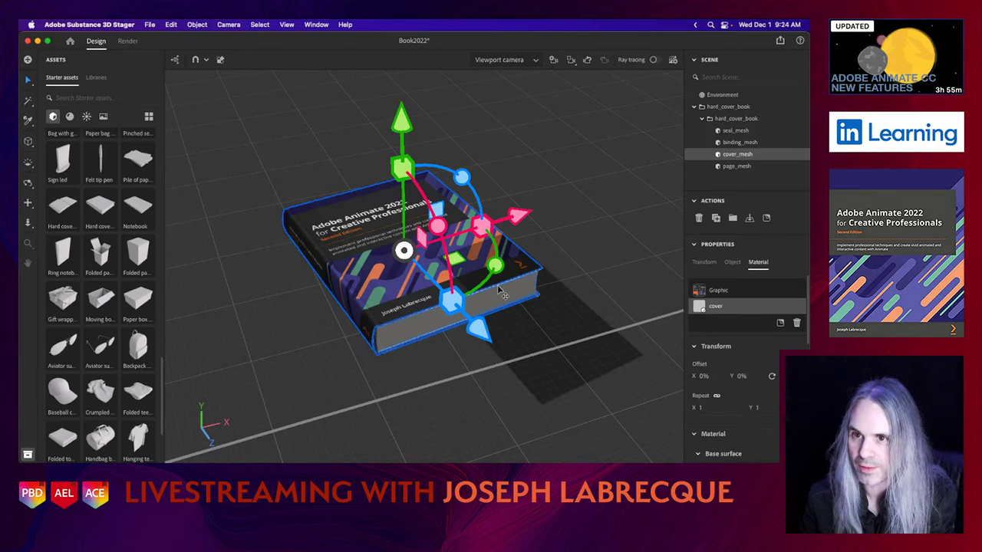
left_click(69, 116)
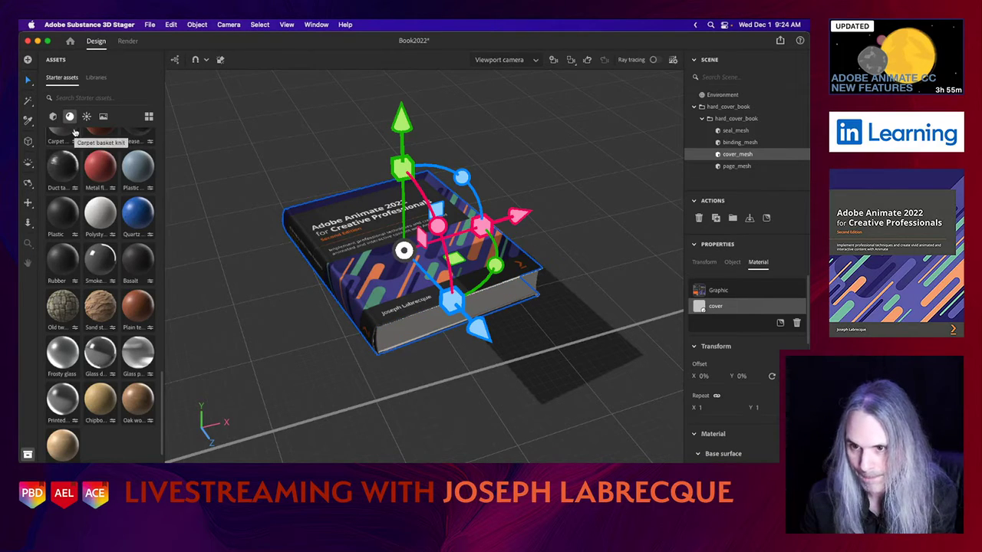
scroll(96, 253, "up", 3)
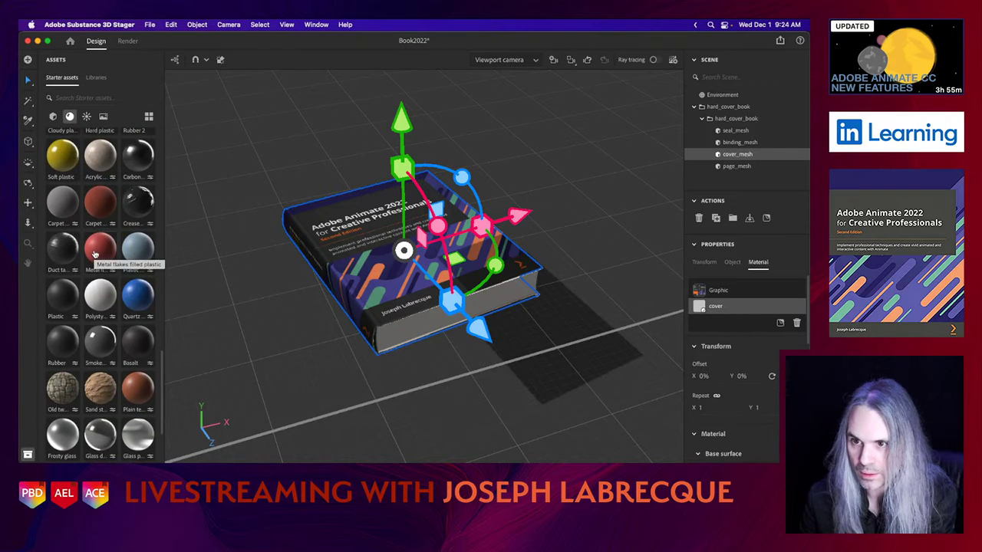
scroll(95, 254, "up", 2)
scroll(95, 254, "up", 4)
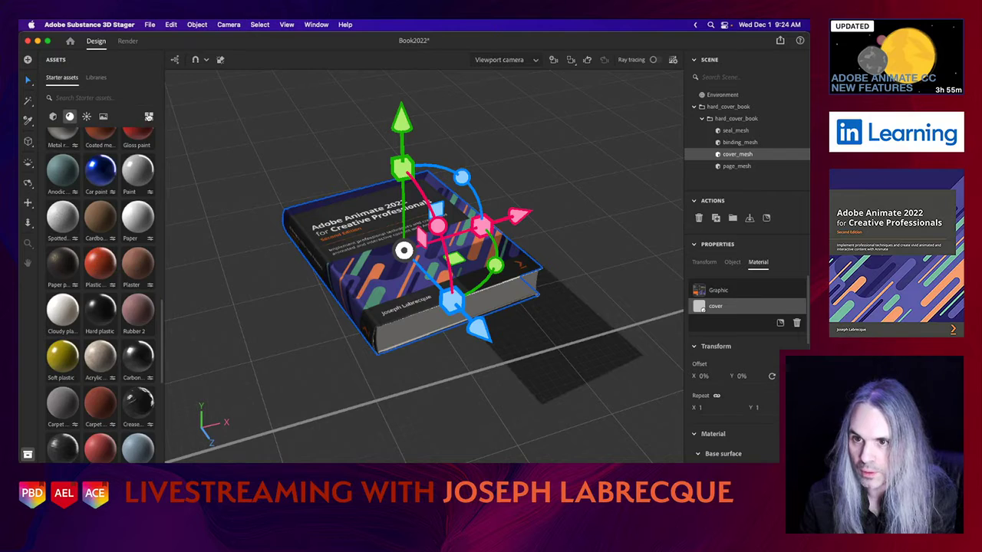
left_click(148, 117)
scroll(86, 276, "up", 3)
scroll(86, 276, "down", 1)
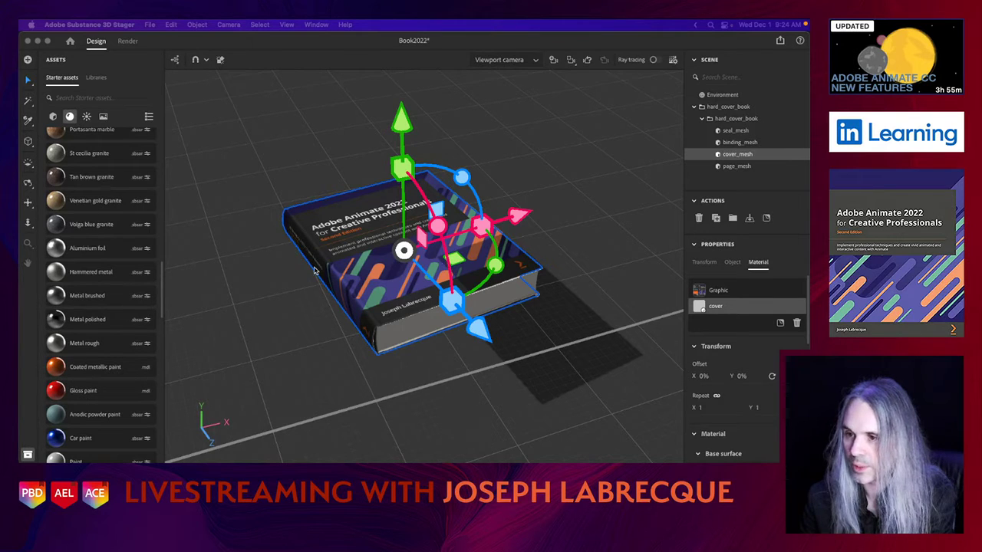
left_click(312, 45)
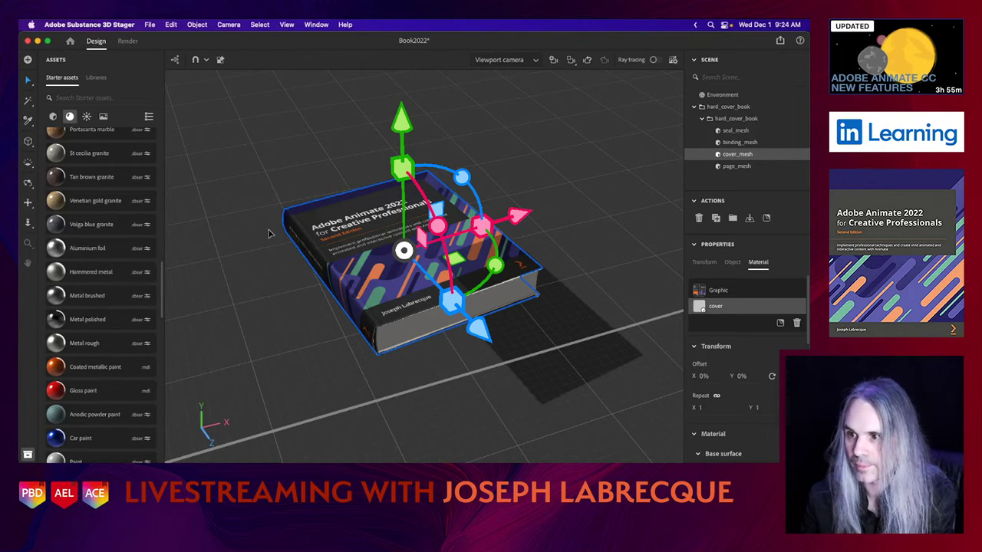
- Apply the Paper pattern starter material to cover_mesh and preview it briefly with ray tracing
scroll(270, 234, "down", 10)
scroll(270, 234, "up", 10)
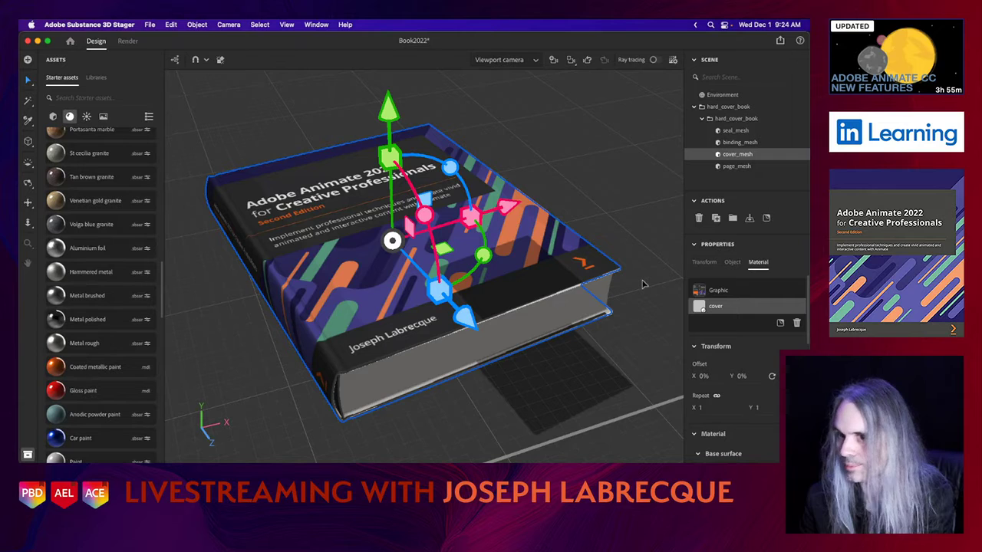
scroll(85, 273, "down", 5)
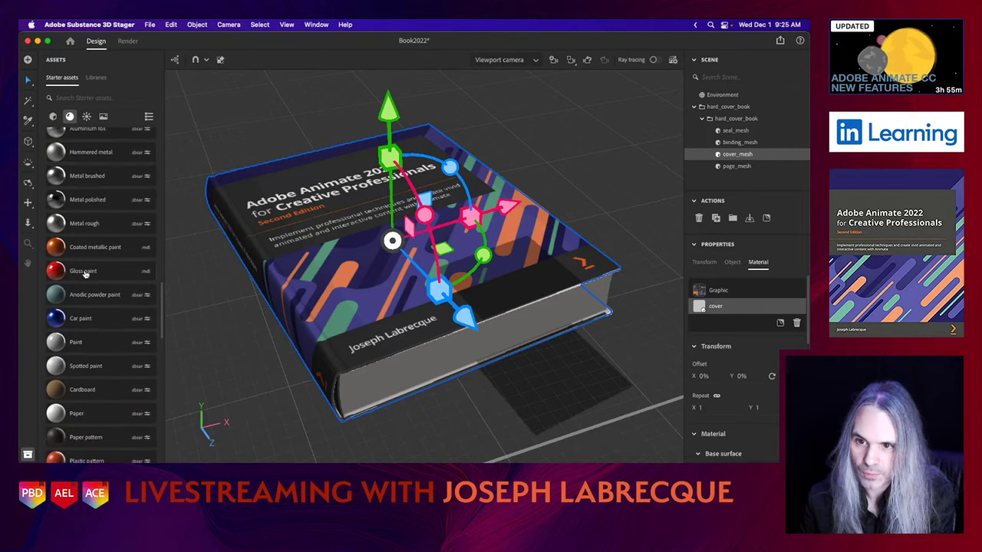
scroll(86, 274, "down", 4)
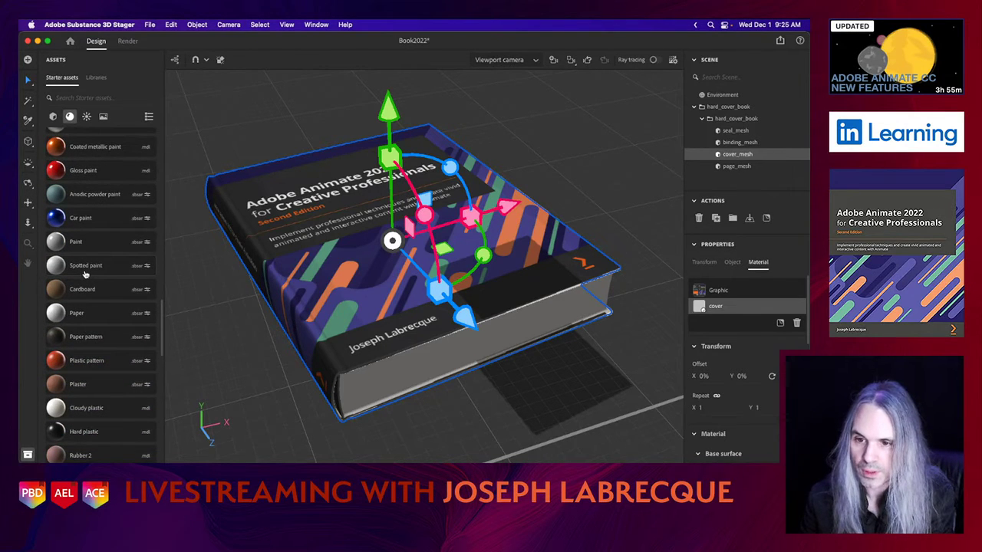
scroll(85, 273, "down", 2)
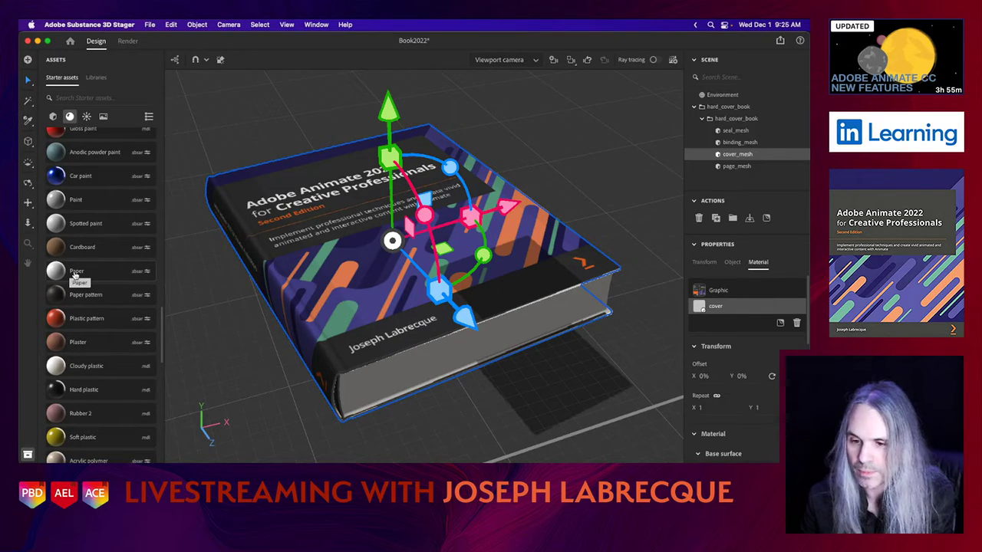
scroll(75, 274, "down", 11)
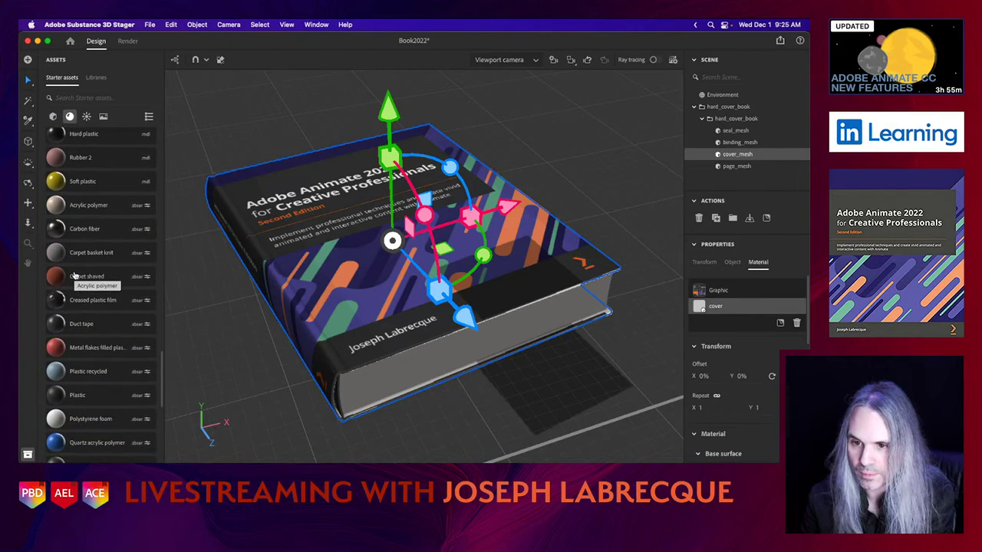
scroll(74, 275, "down", 11)
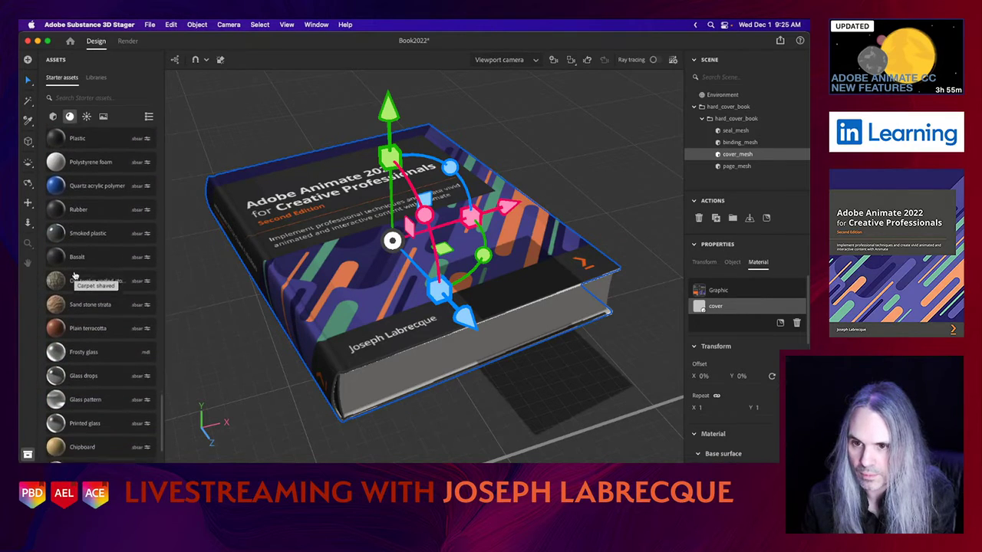
scroll(75, 275, "down", 3)
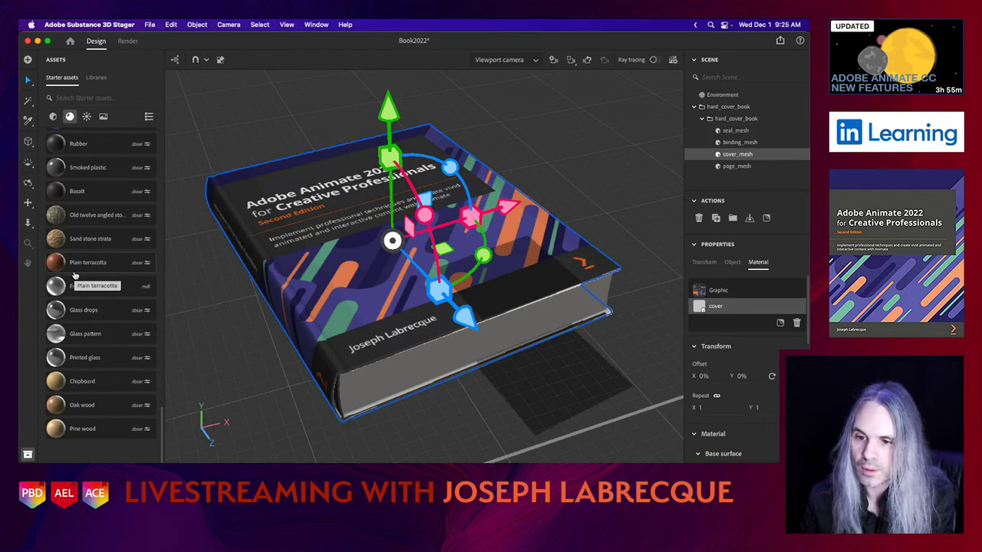
scroll(75, 274, "up", 9)
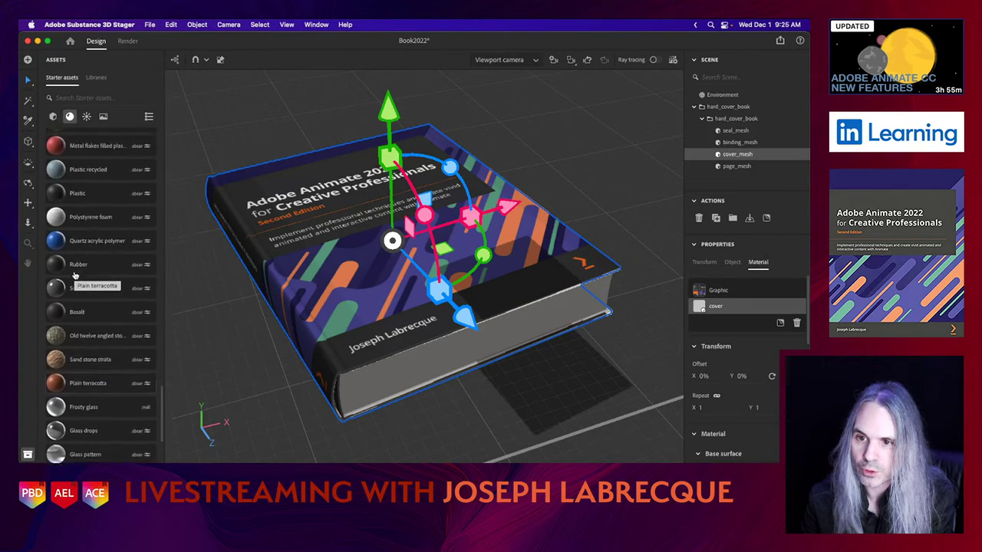
scroll(75, 275, "up", 9)
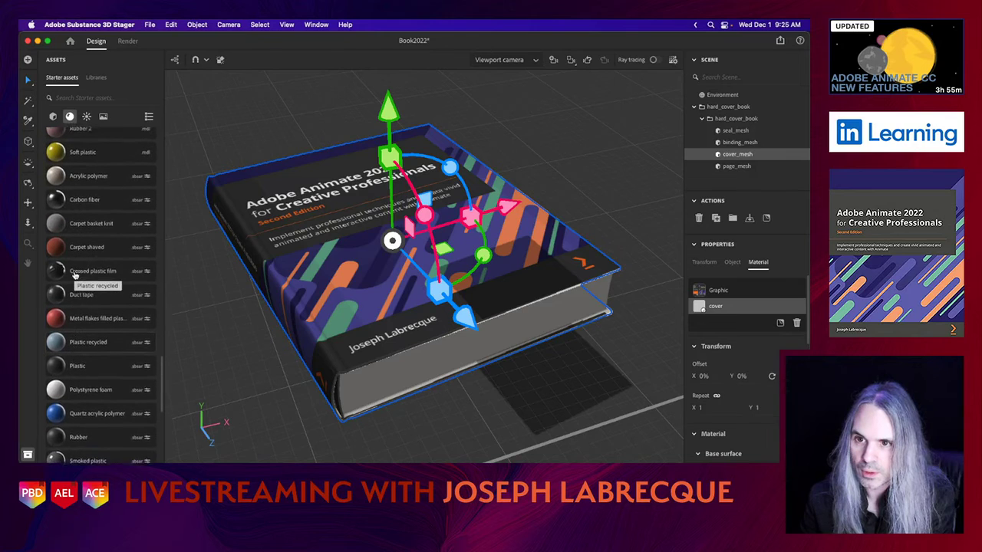
scroll(74, 275, "up", 2)
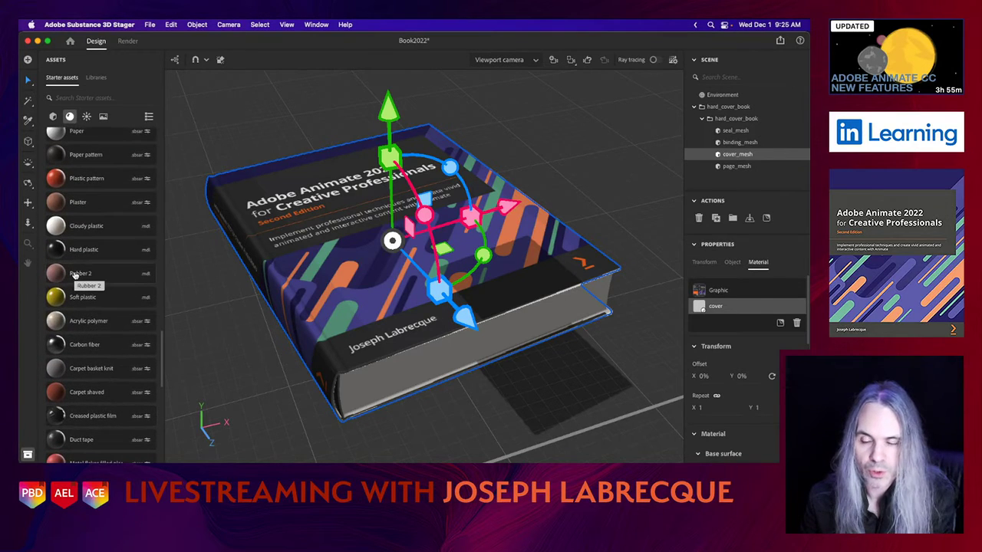
scroll(75, 274, "up", 3)
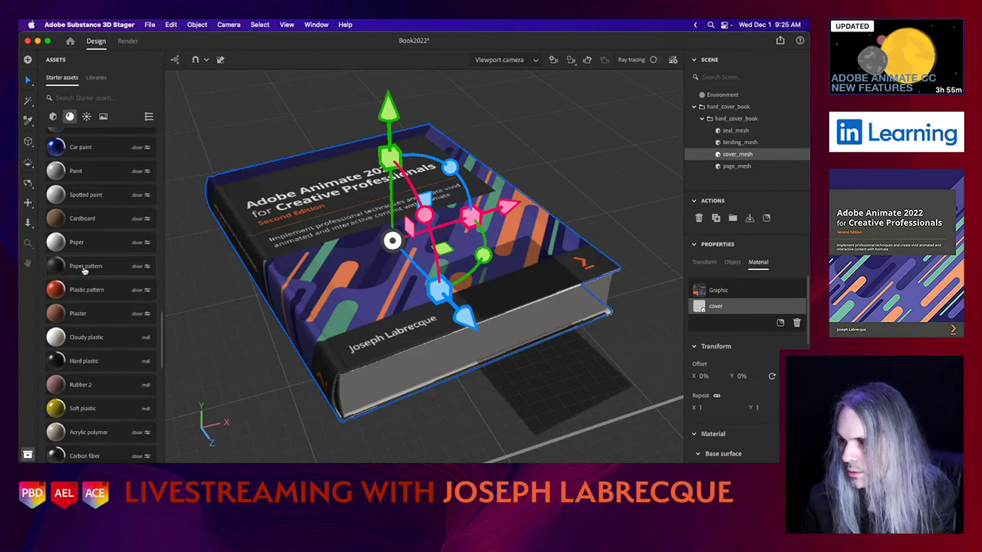
left_click(84, 266)
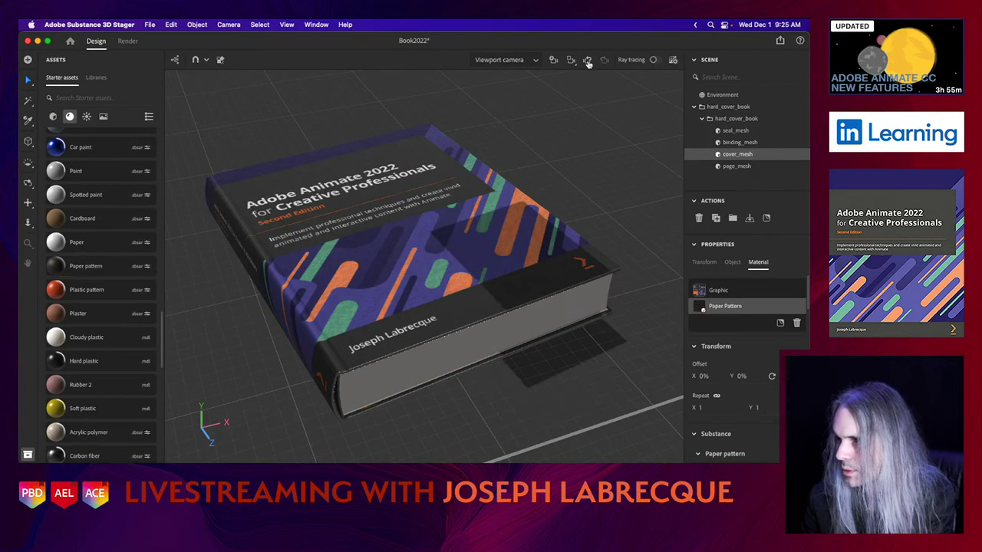
left_click(655, 59)
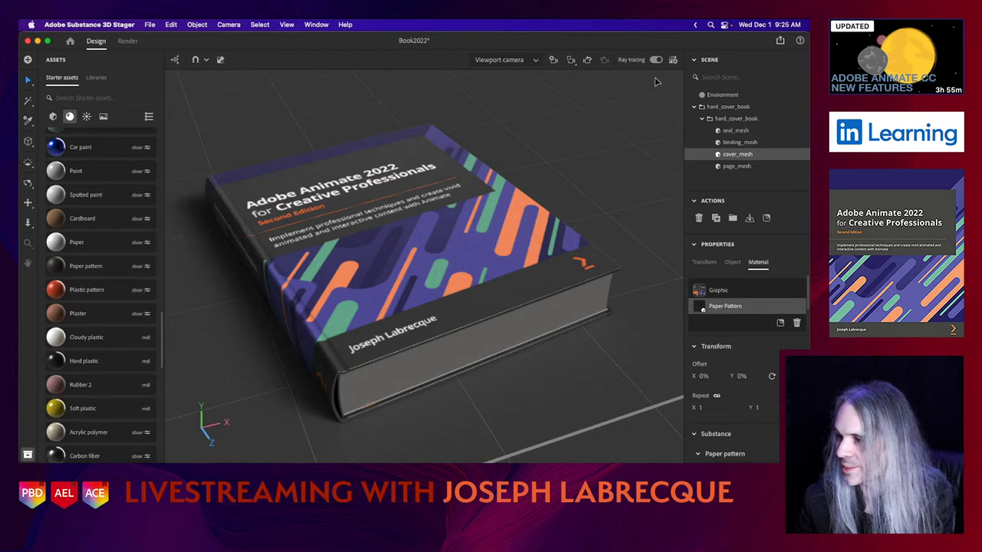
left_click(655, 59)
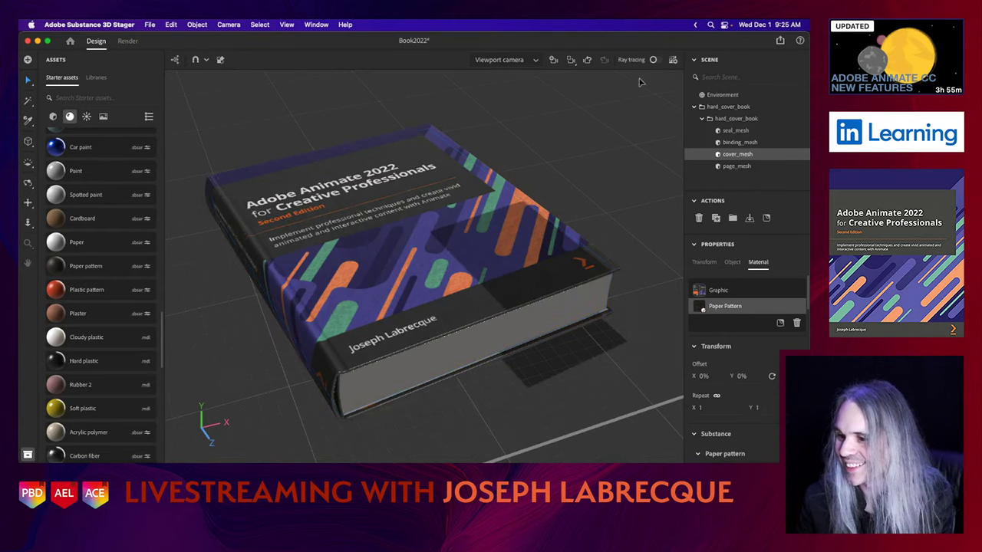
- Apply the Paper starter material to page_mesh and turn on ray tracing
left_click(733, 166)
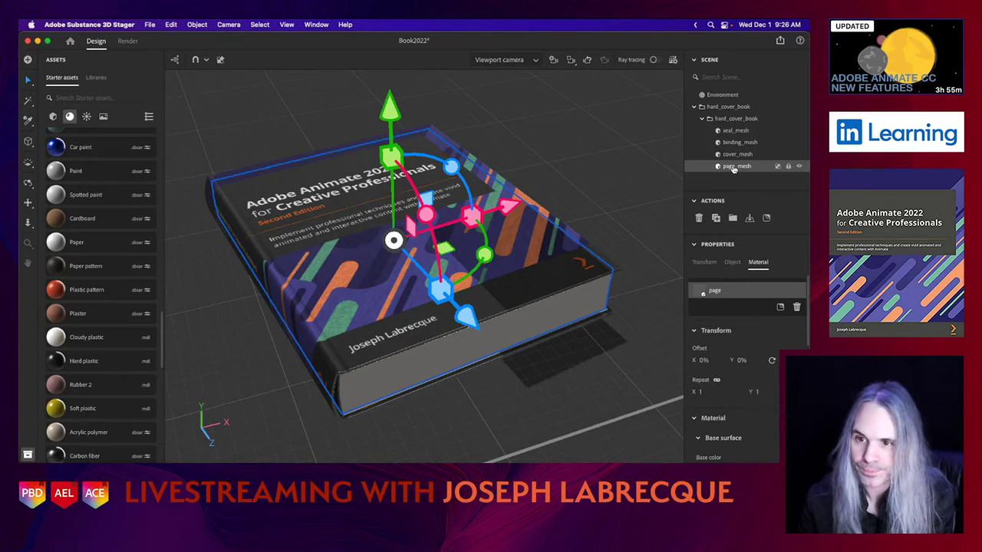
left_click(92, 247)
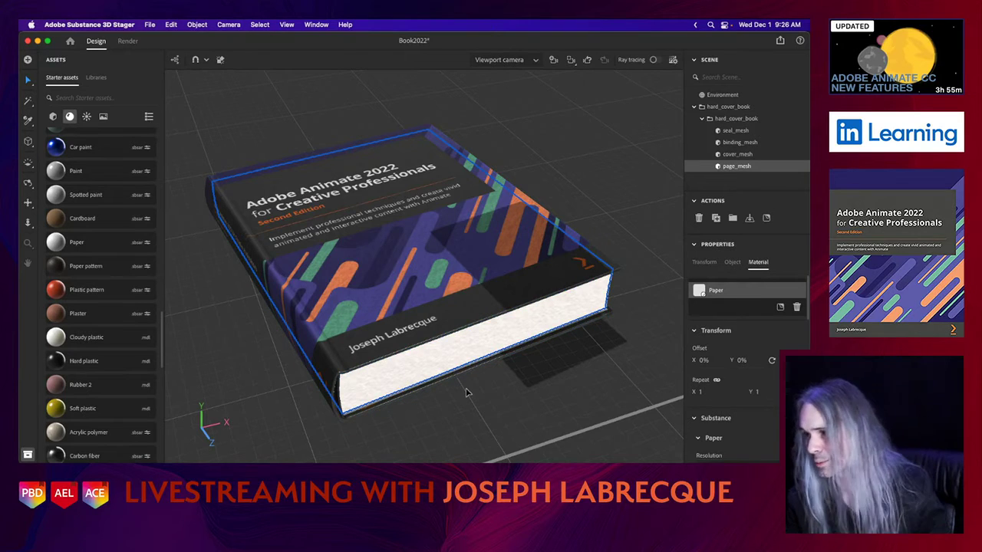
left_click(655, 59)
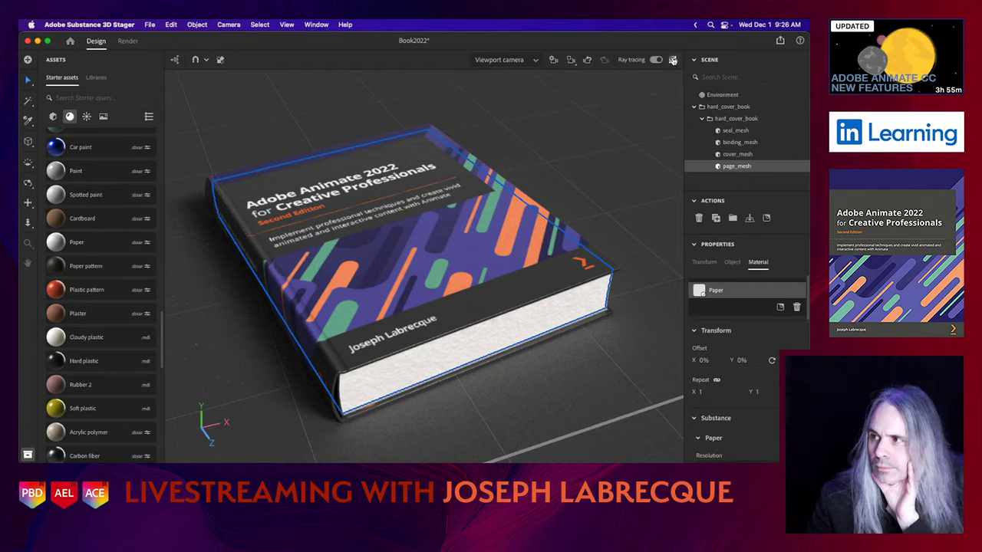
- Set the ray tracing quality preset to High in the render settings
left_click(673, 61)
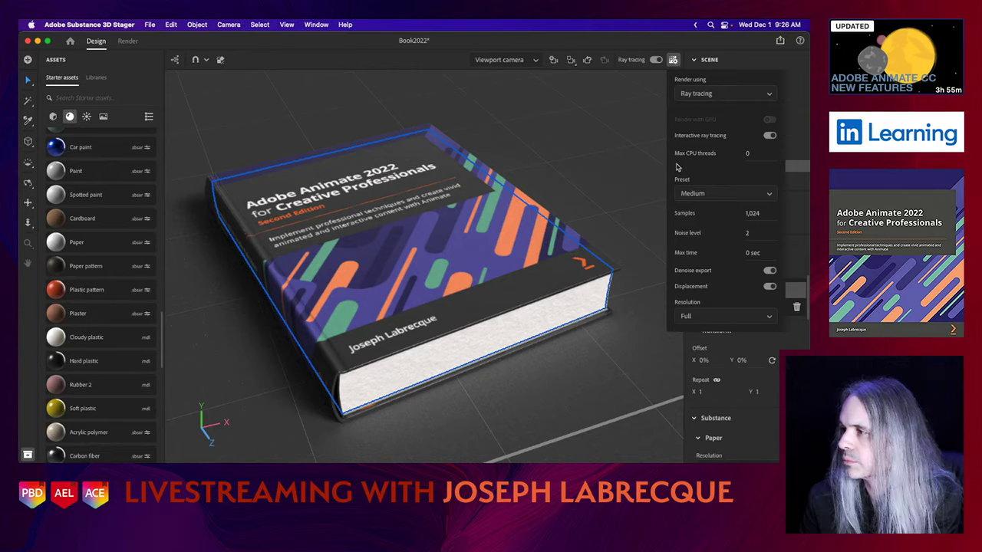
left_click(725, 196)
left_click(713, 241)
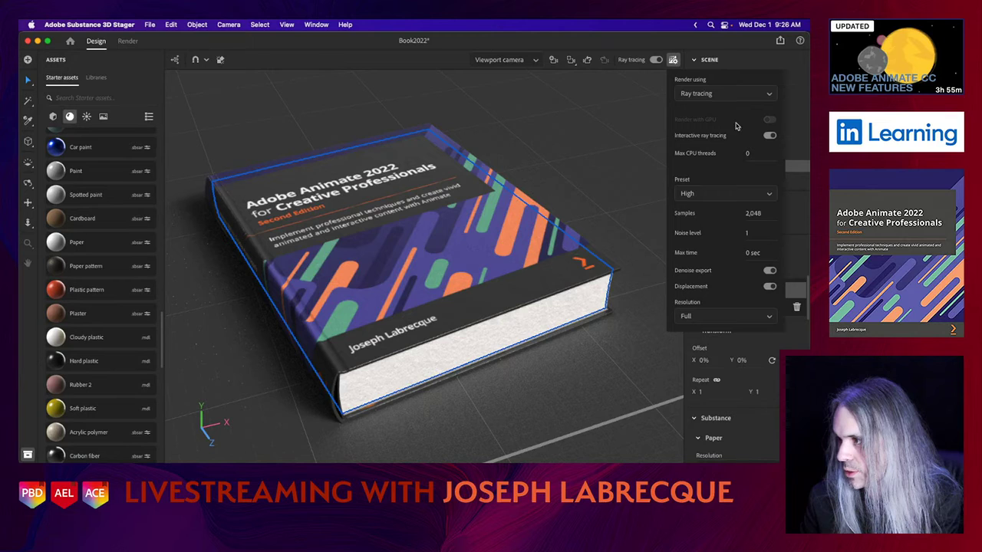
- Turn off ray tracing and apply the Paper pattern starter material to binding_mesh
left_click(657, 59)
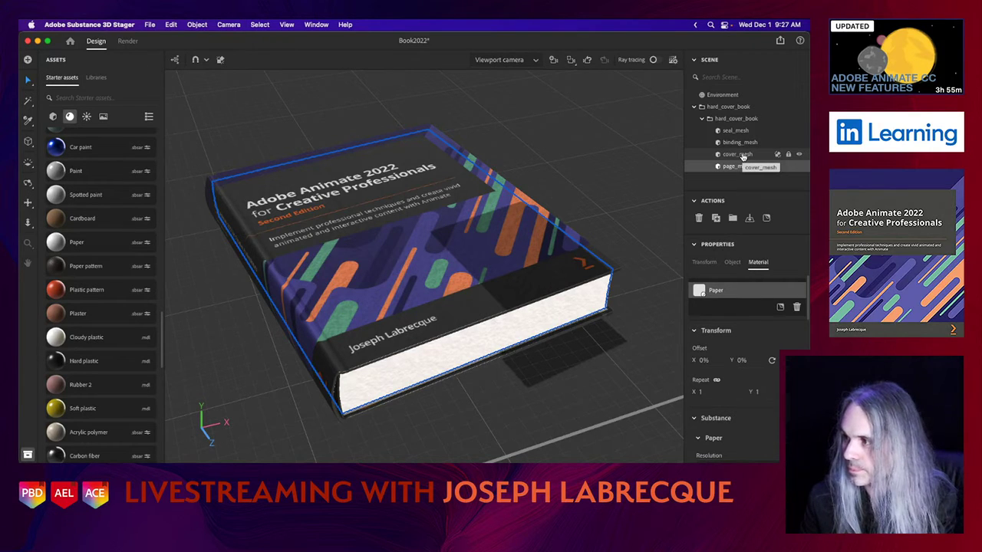
left_click(742, 144)
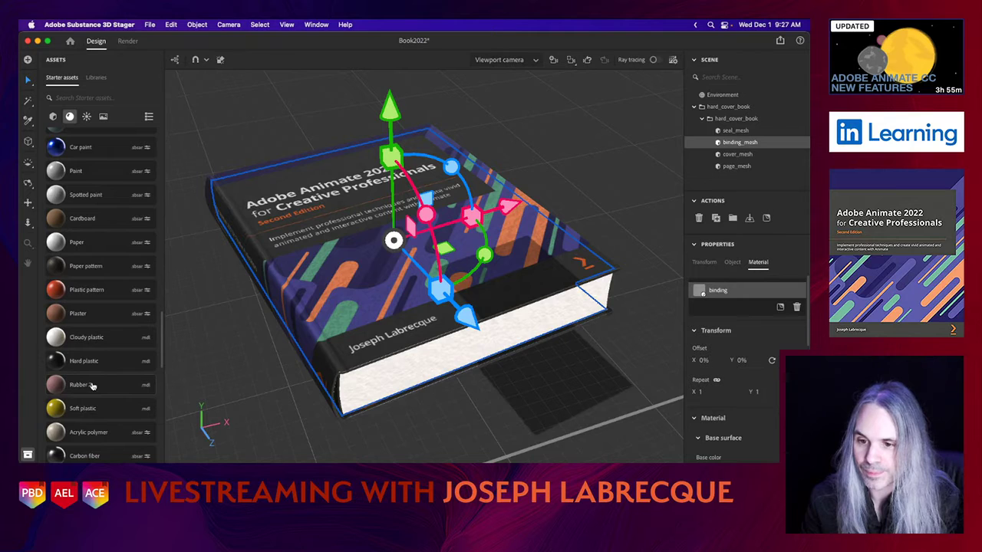
scroll(92, 386, "down", 5)
scroll(92, 386, "down", 4)
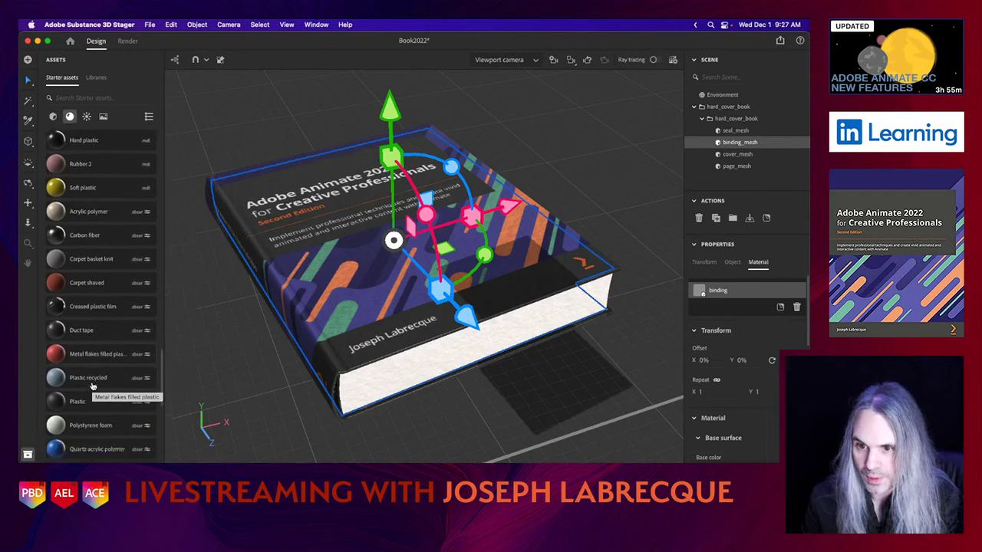
scroll(92, 386, "down", 4)
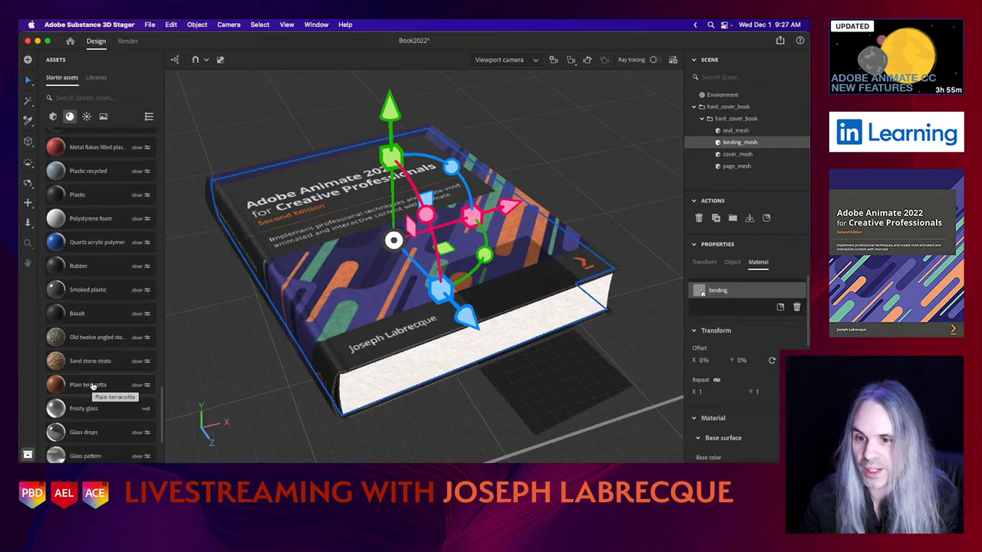
scroll(92, 385, "down", 4)
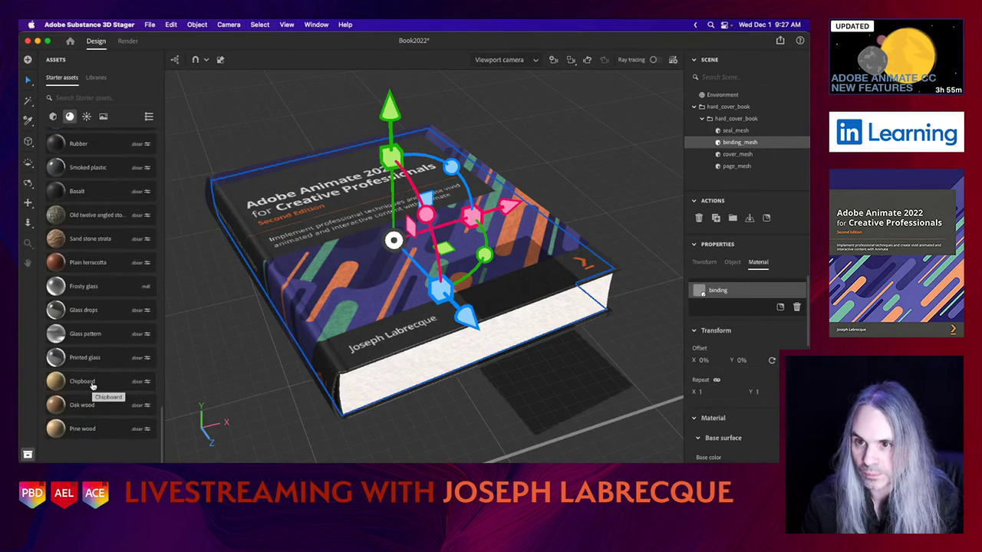
scroll(92, 385, "up", 10)
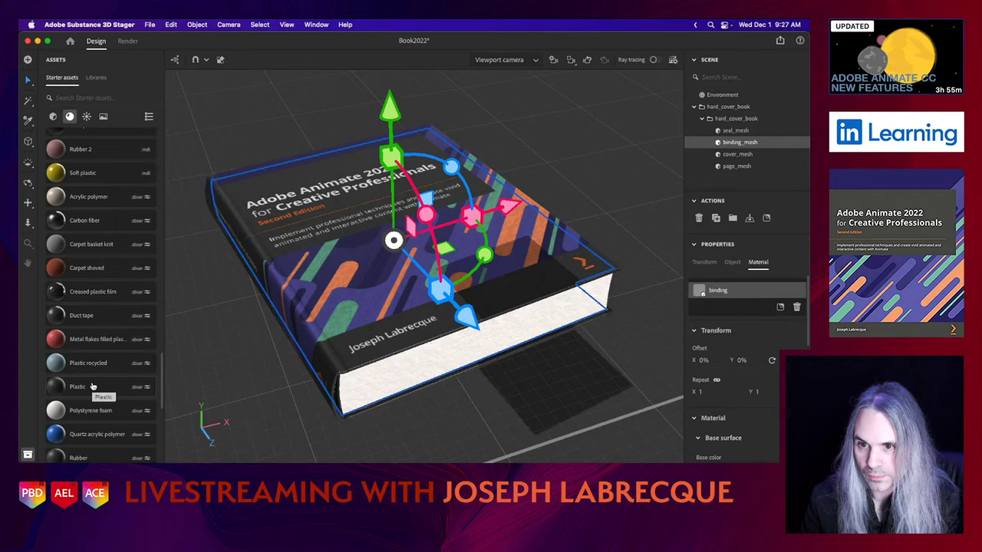
scroll(92, 386, "up", 3)
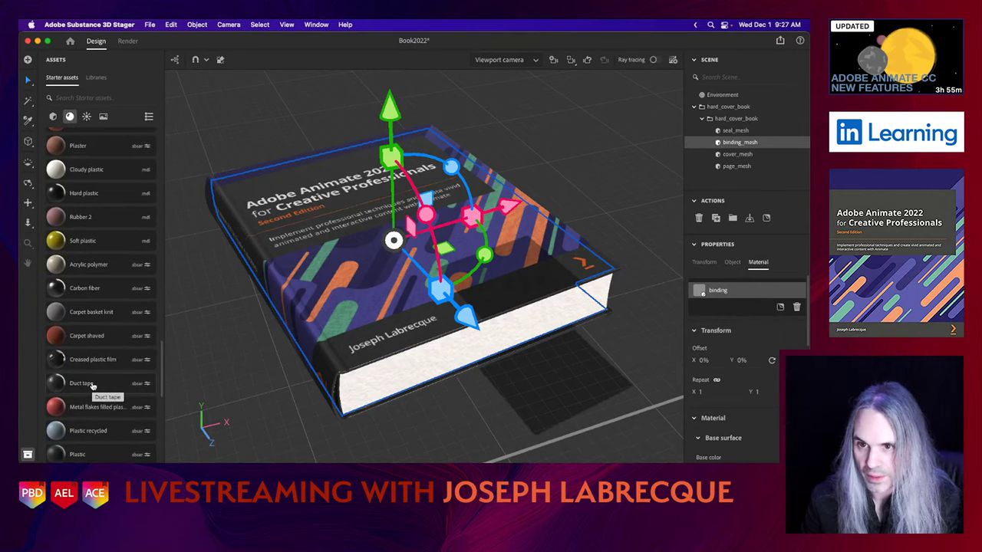
scroll(92, 386, "up", 8)
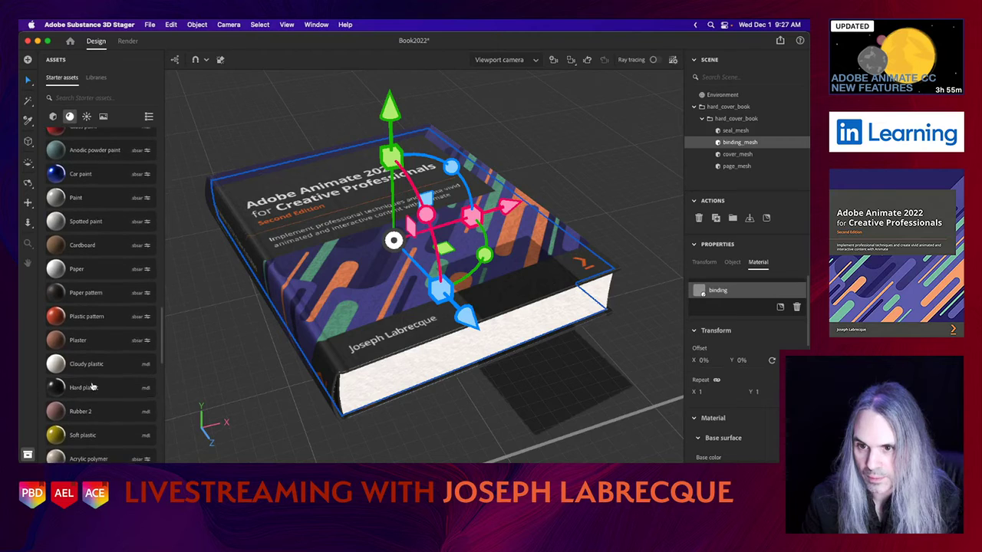
scroll(92, 383, "up", 1)
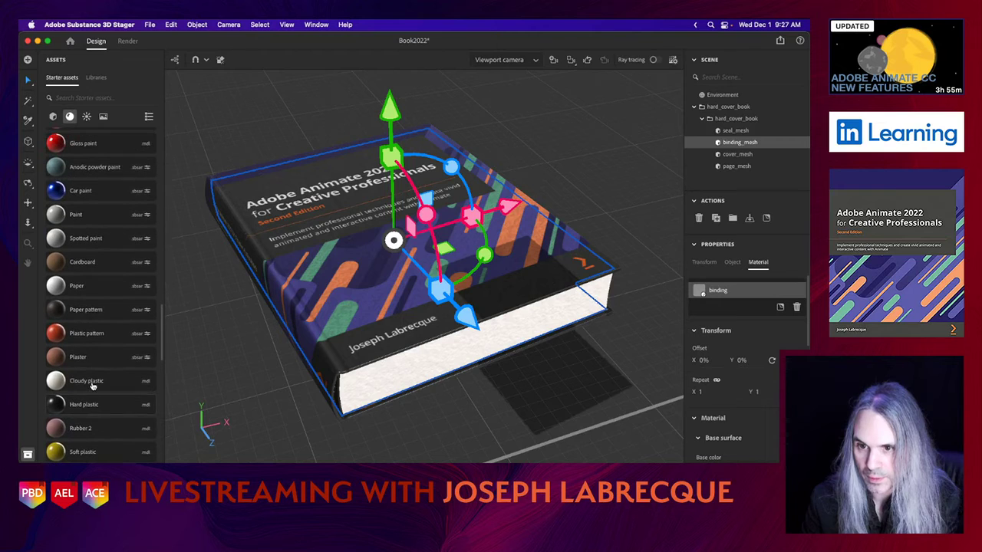
left_click(101, 309)
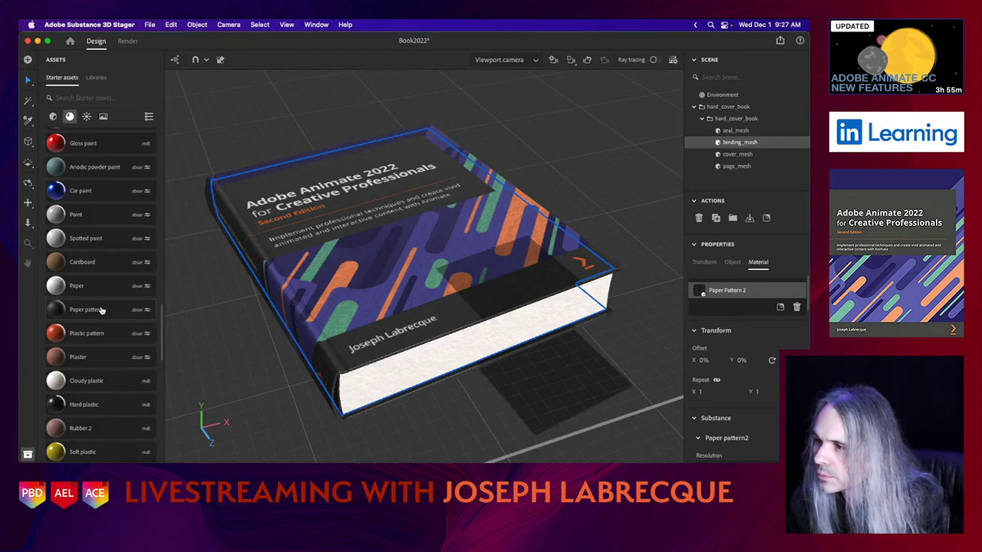
- Preview the binding briefly with ray tracing and reapply the Paper pattern material to binding_mesh
left_click_drag(142, 284, 526, 269)
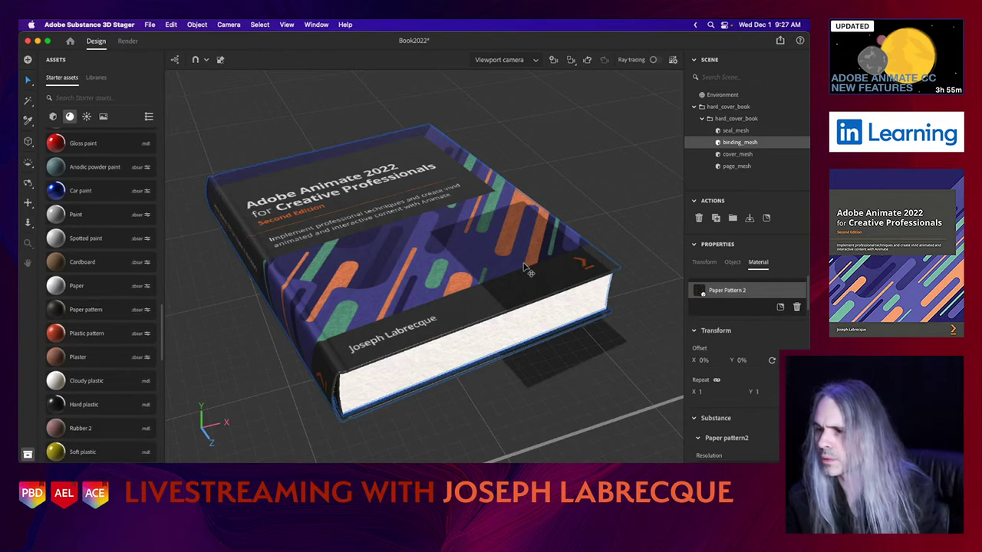
left_click_drag(523, 265, 523, 265)
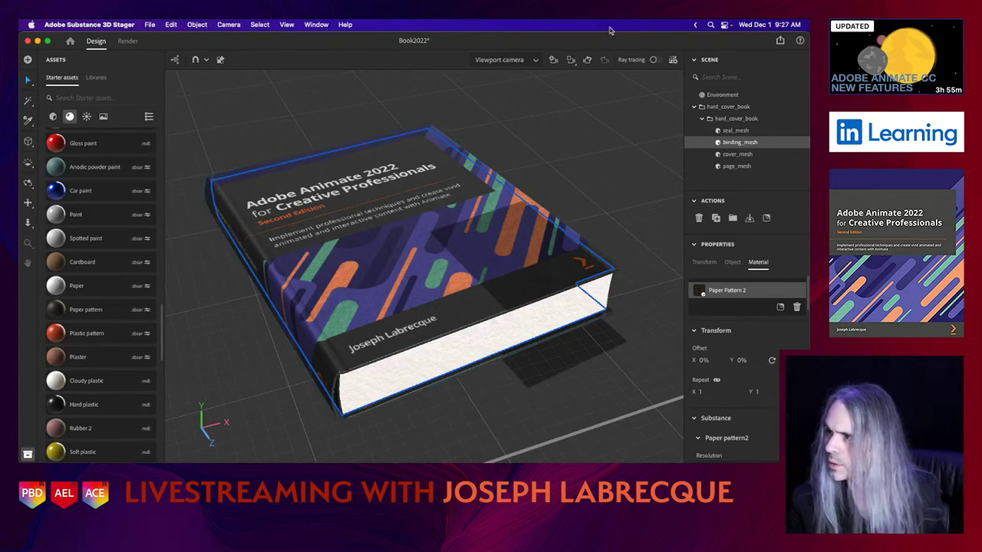
left_click(654, 60)
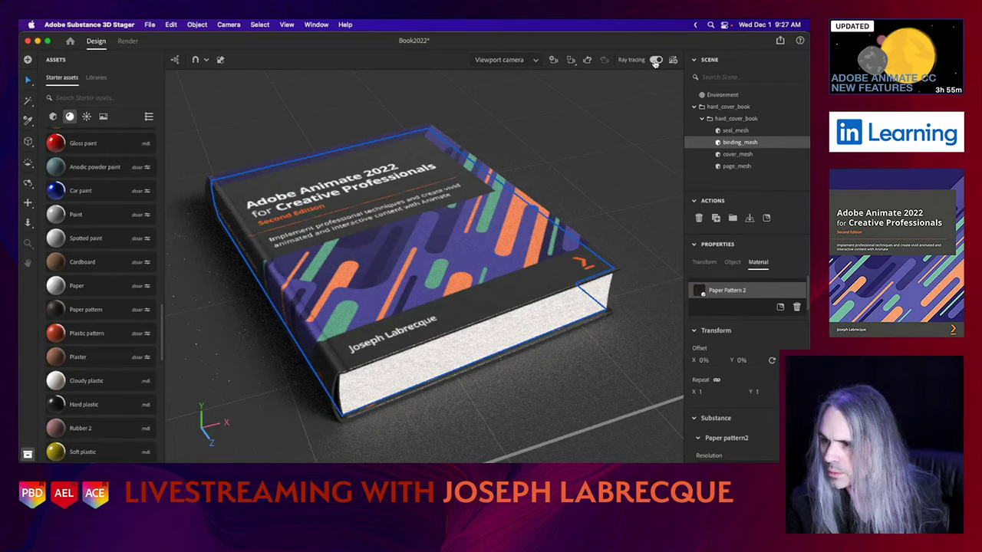
left_click(654, 61)
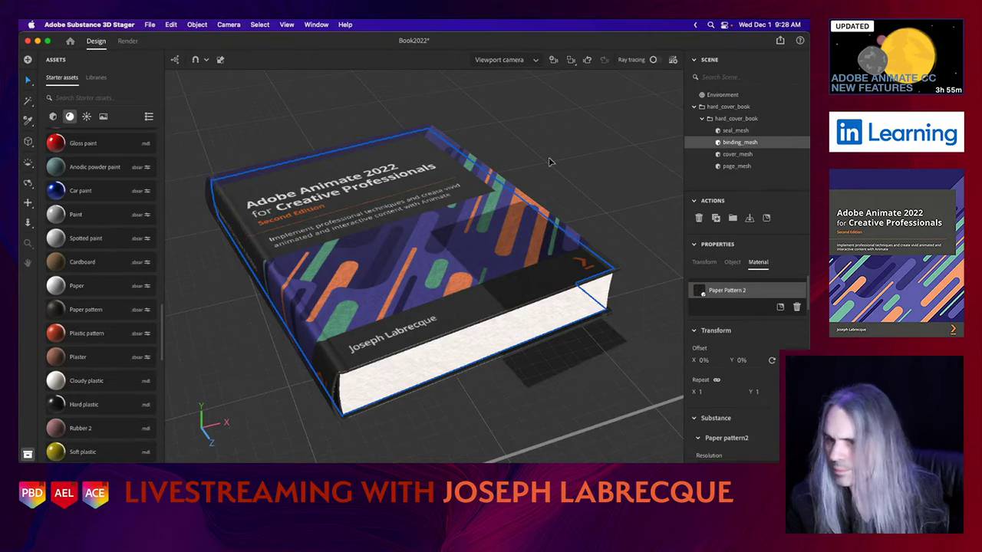
left_click(90, 314)
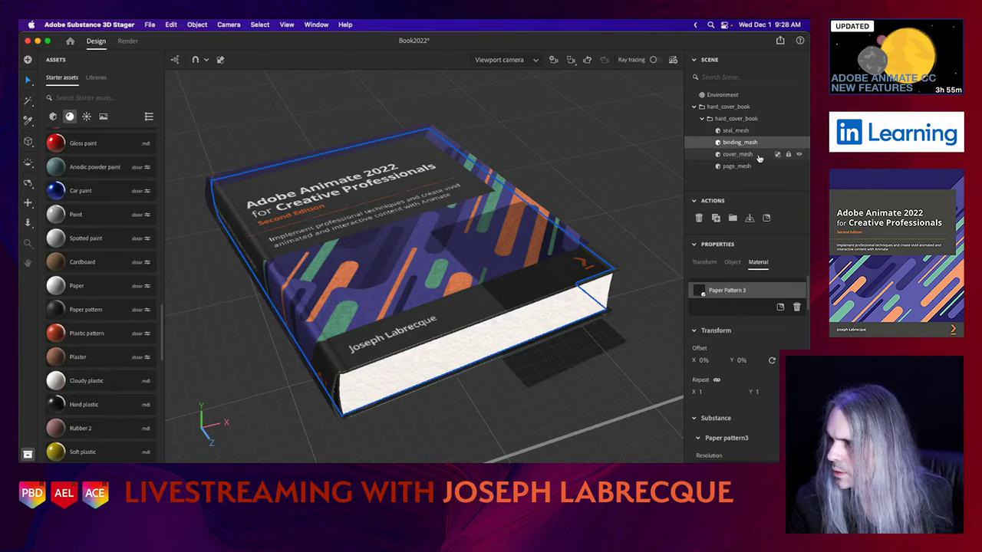
- Apply the Paper pattern starter material to seal_mesh and save the Book2022 scene
left_click(744, 131)
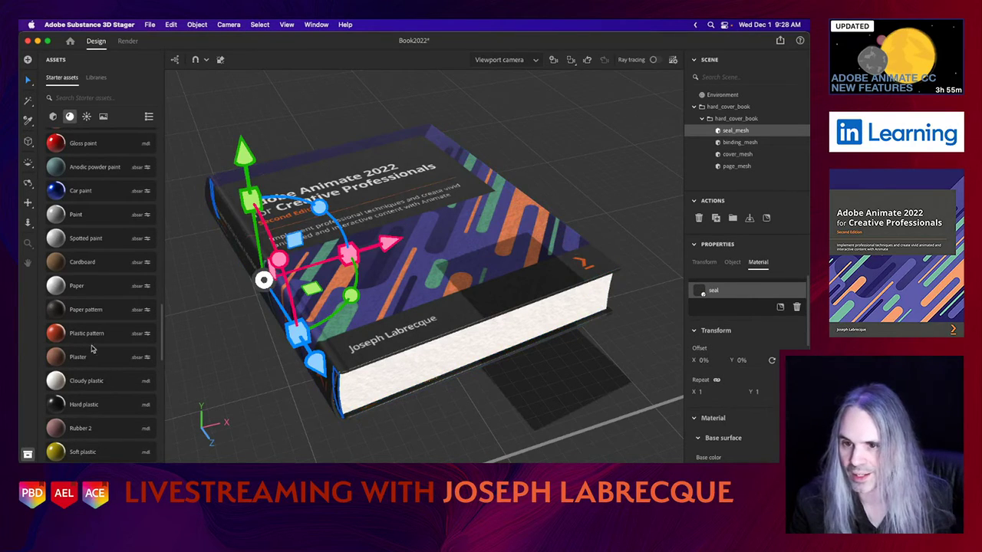
left_click_drag(92, 309, 381, 329)
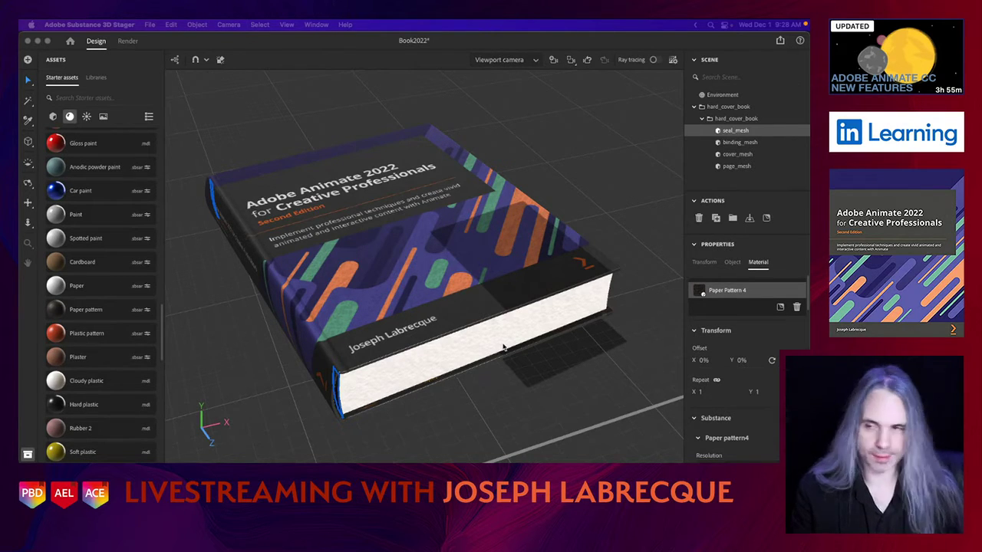
left_click(376, 39)
key("super+s")
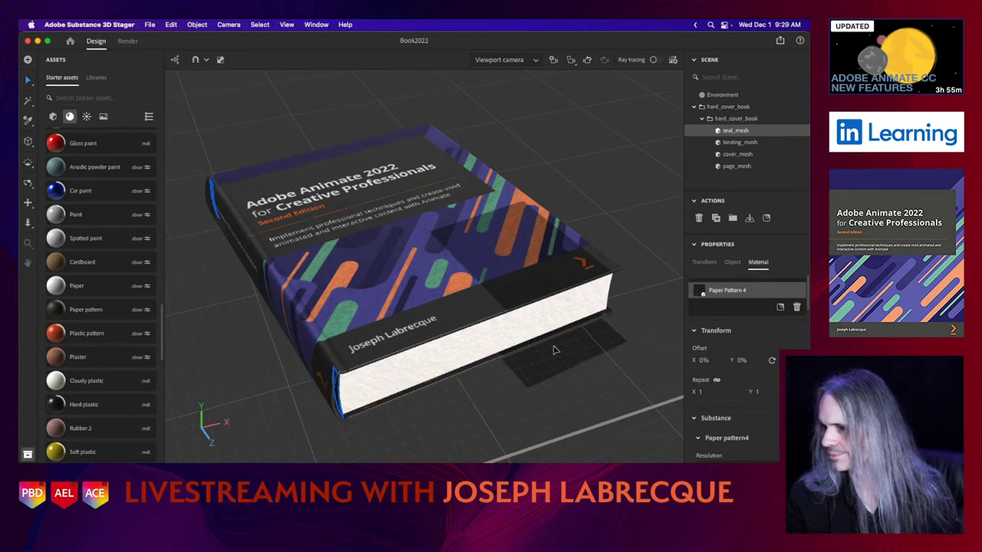
- Compare the finished book with ray tracing on and off, leaving ray tracing off
left_click(653, 63)
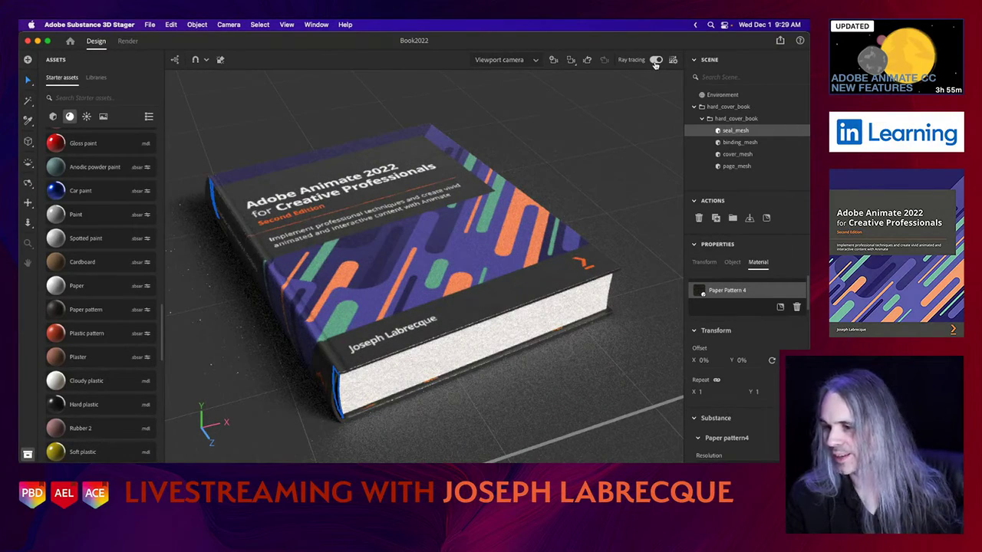
left_click(654, 61)
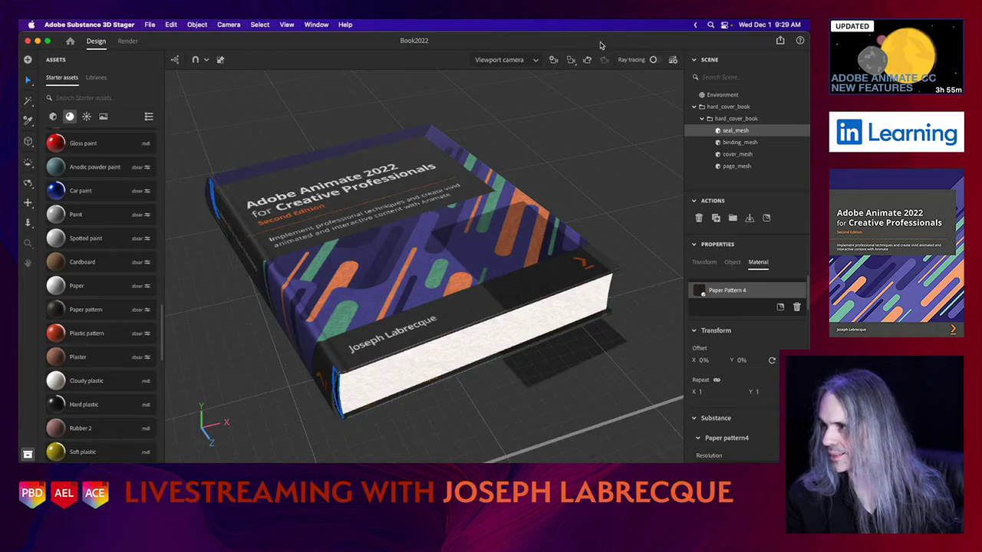
left_click(656, 60)
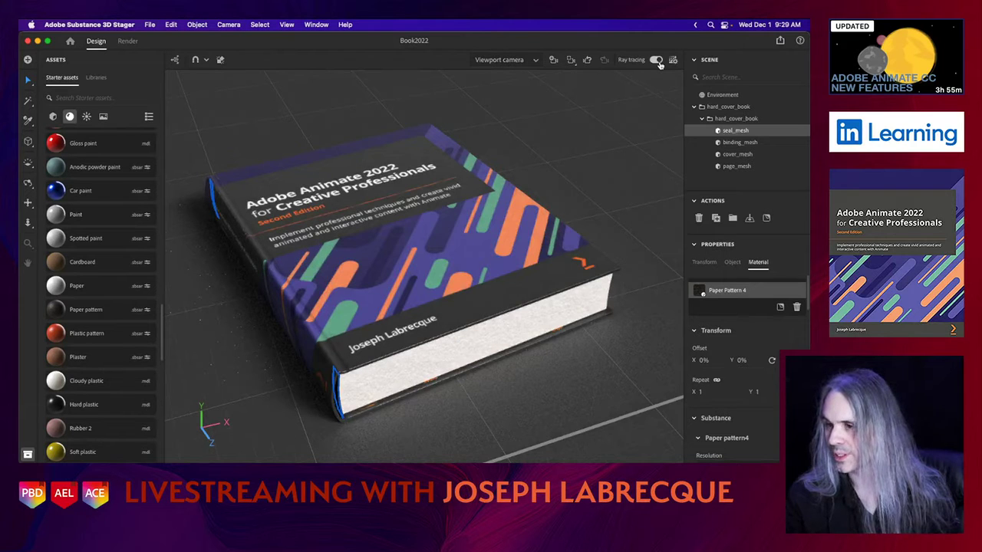
left_click(656, 61)
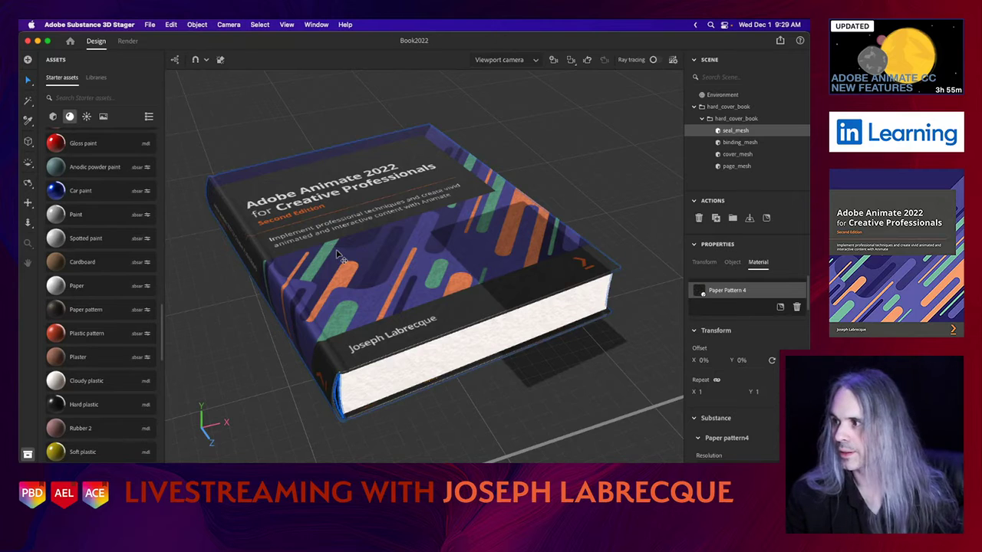
- Export the top-level hard_cover_book group for Aero as Book2022 in the Creative Cloud Files folder
left_click(738, 108)
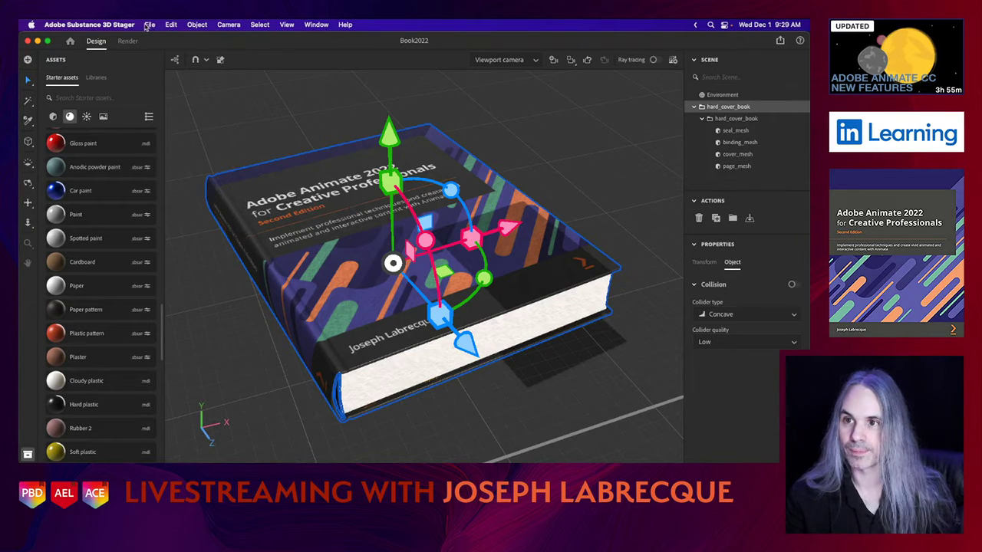
left_click(150, 24)
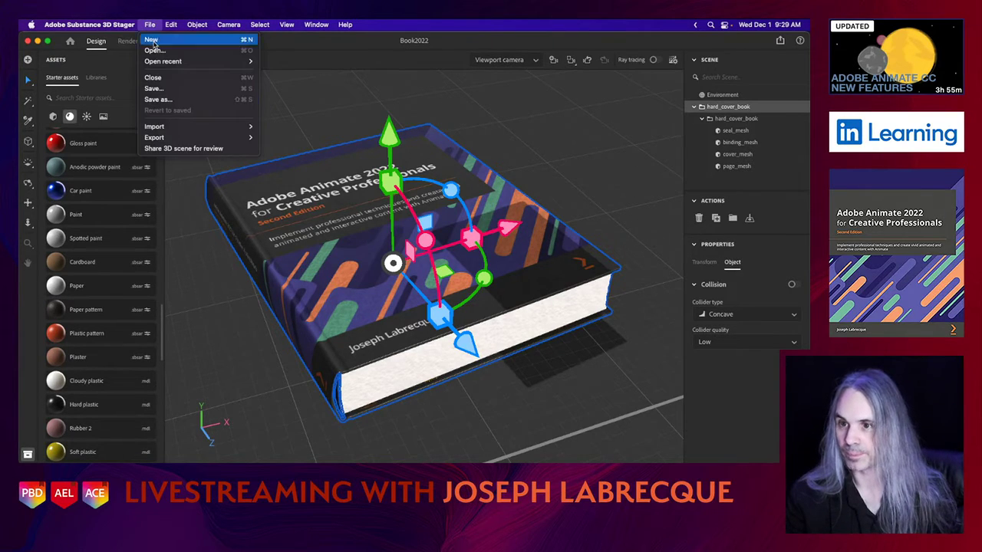
mouse_move(198, 139)
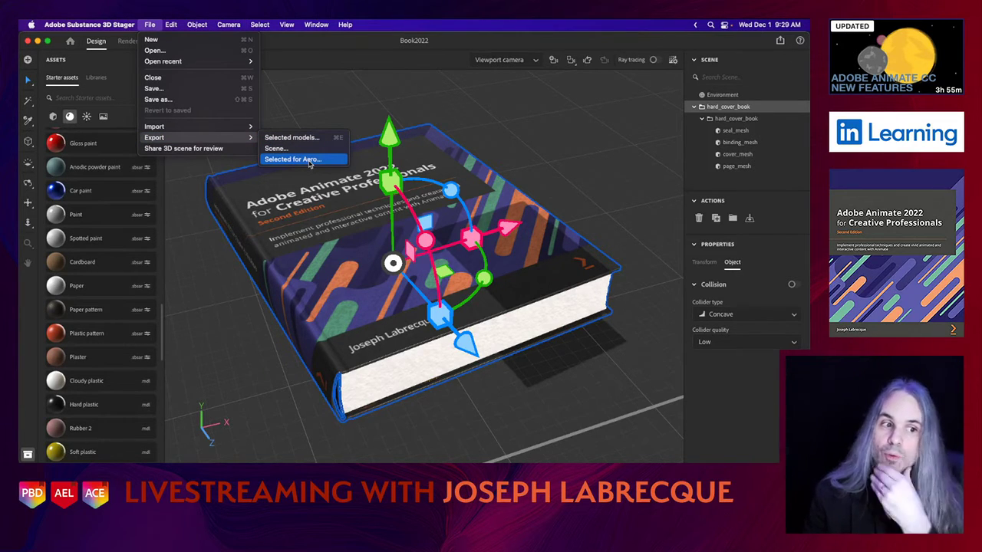
left_click(310, 160)
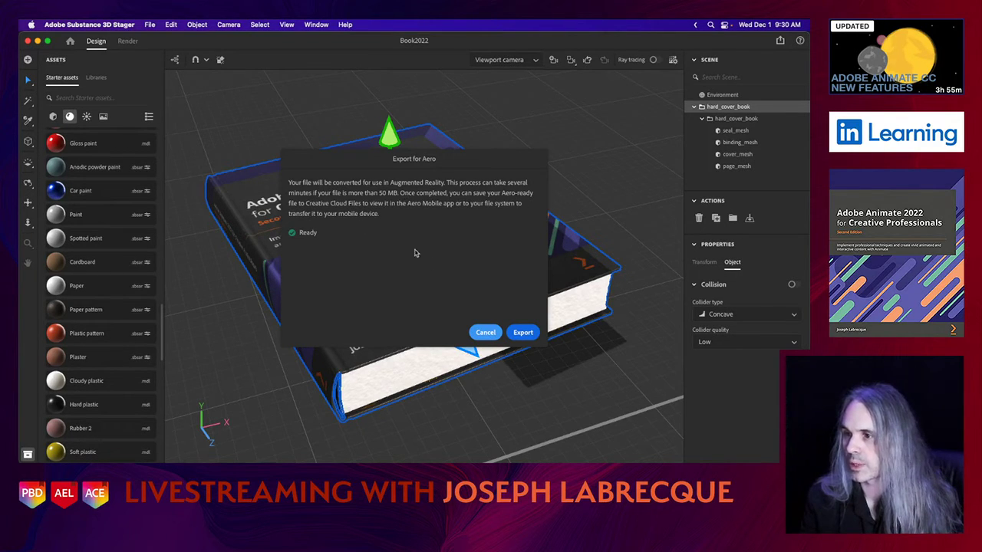
left_click(522, 337)
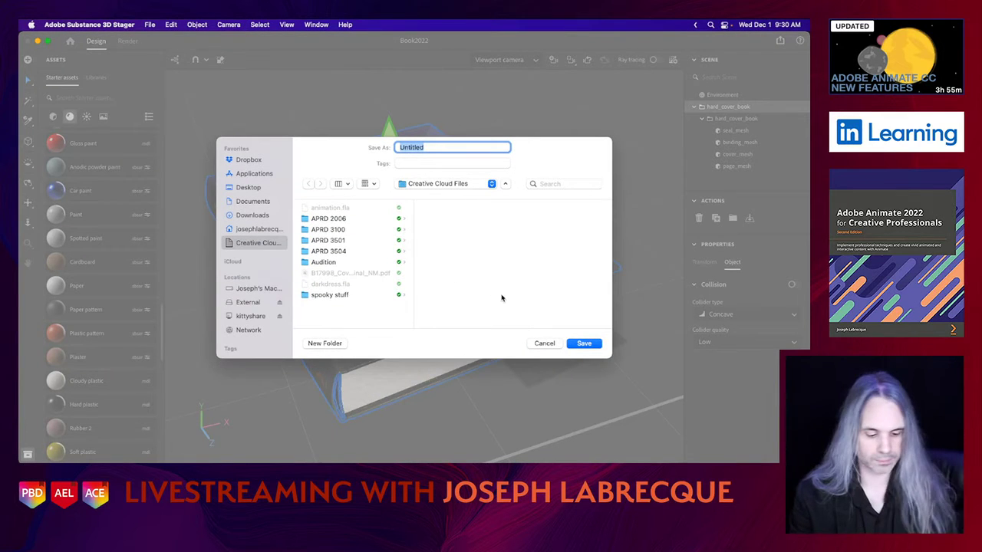
type("Book20")
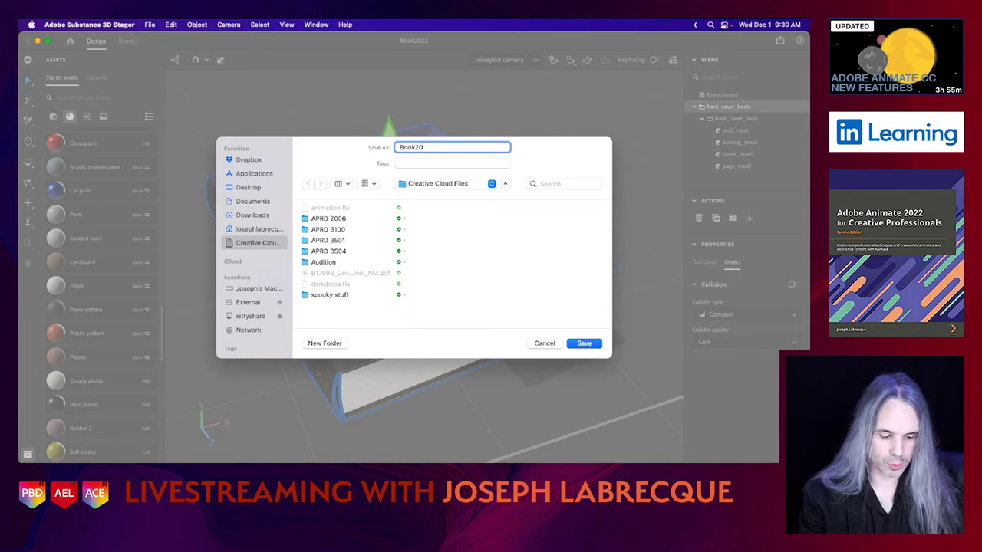
type("22")
left_click(585, 344)
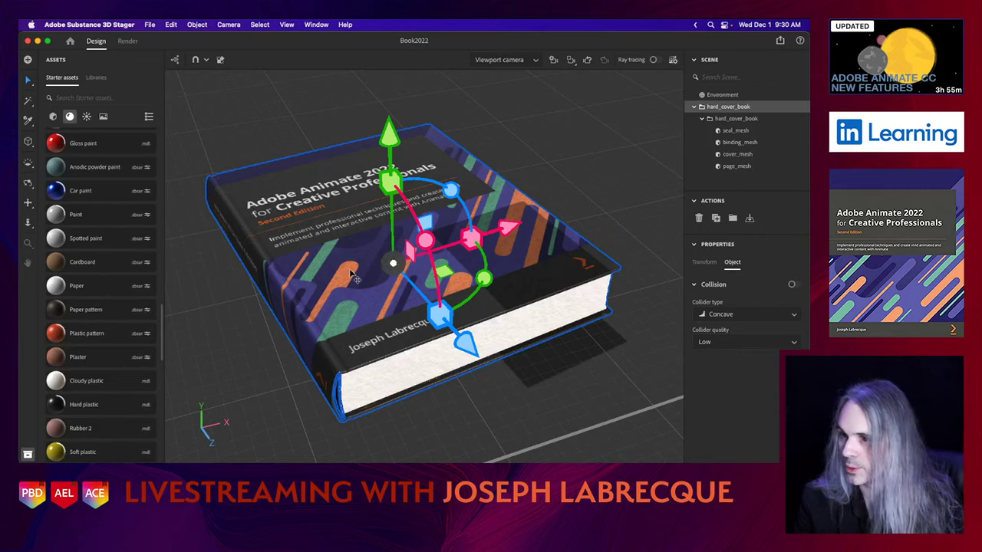
- Examine the Environment's ground and light properties with the book seen from farther away, and switch to Photoshop
scroll(351, 274, "up", 5)
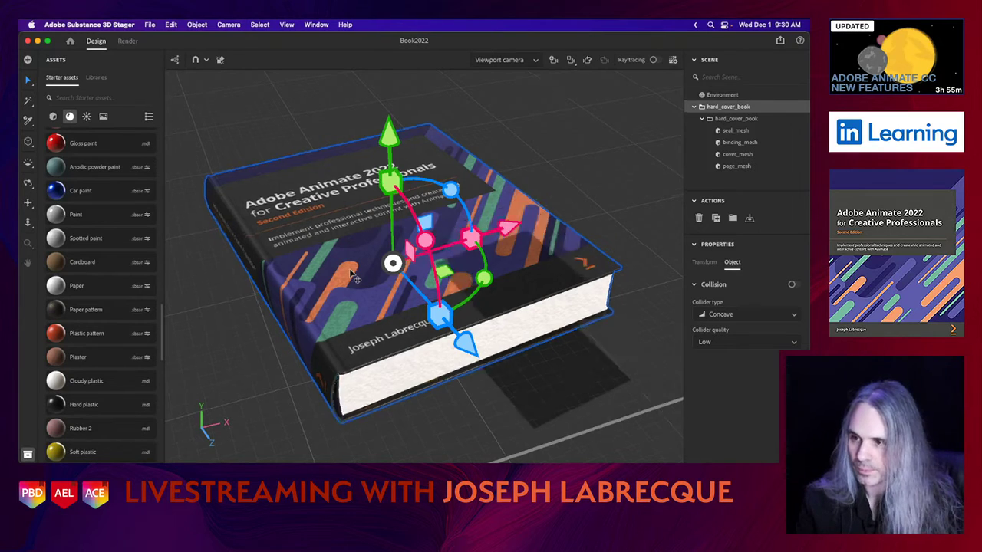
scroll(351, 273, "down", 5)
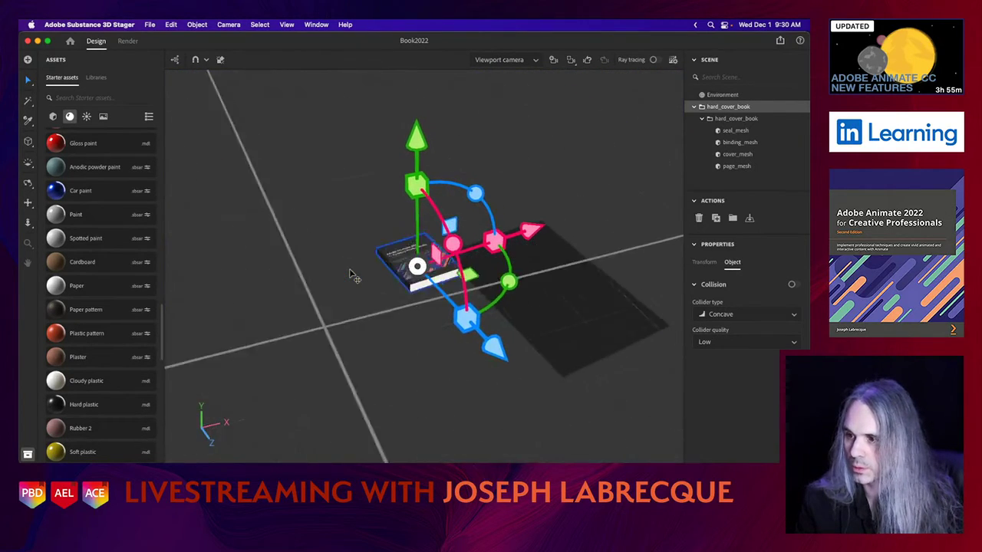
left_click(321, 211)
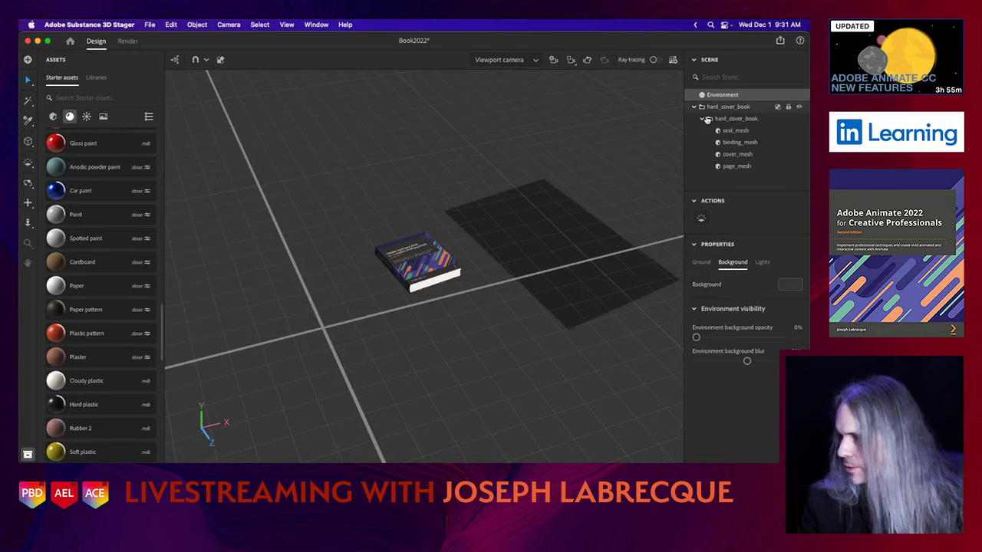
left_click(699, 263)
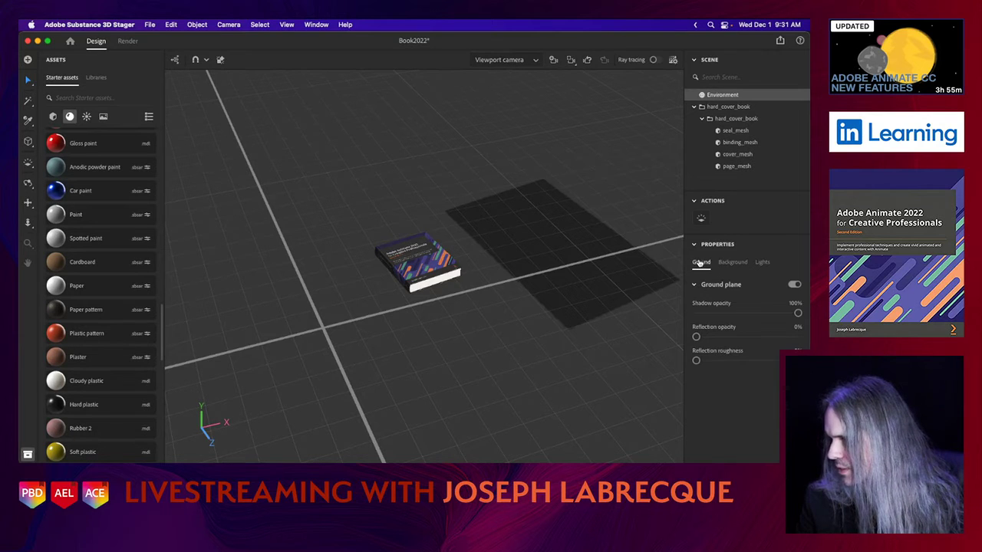
left_click(764, 265)
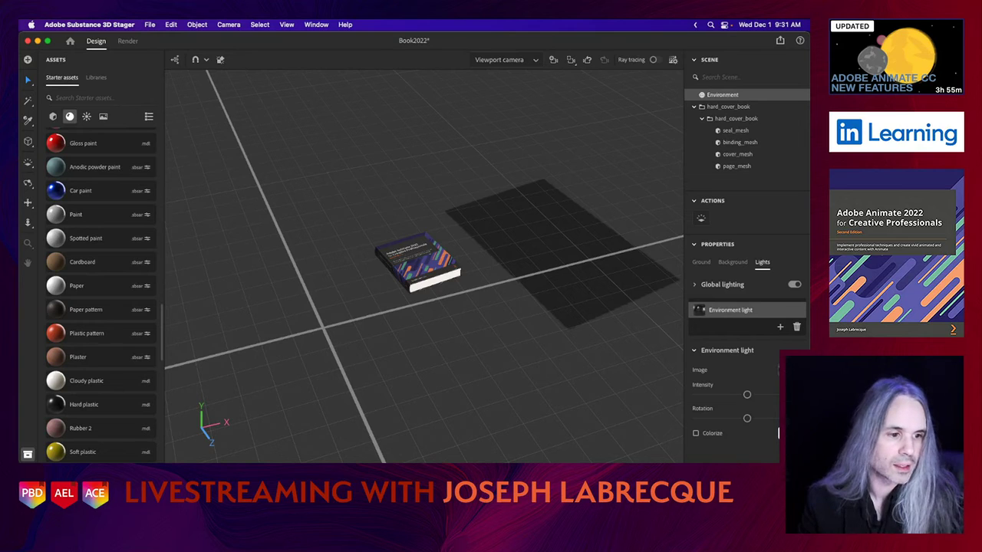
key("super+Tab")
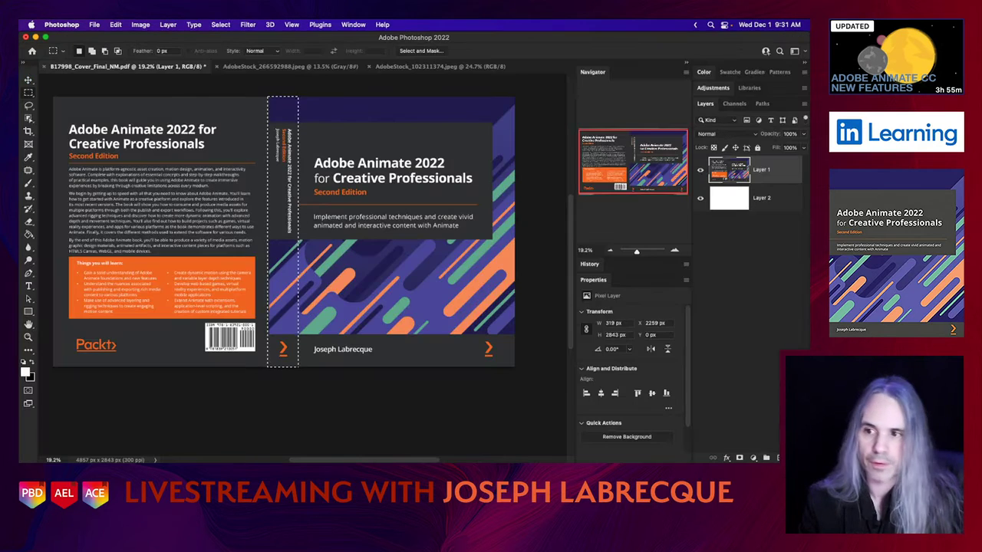
- Check the wooden-shelf photo AdobeStock_102311374.jpeg in Photoshop, switch back to Substance 3D Stager and place the photo as the scene's camera background
left_click(326, 67)
left_click(451, 67)
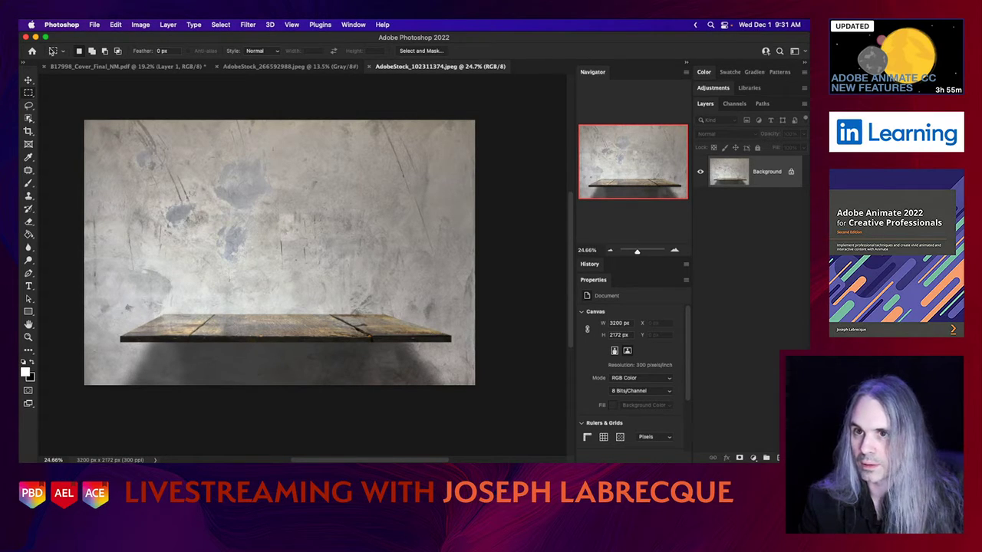
left_click(36, 37)
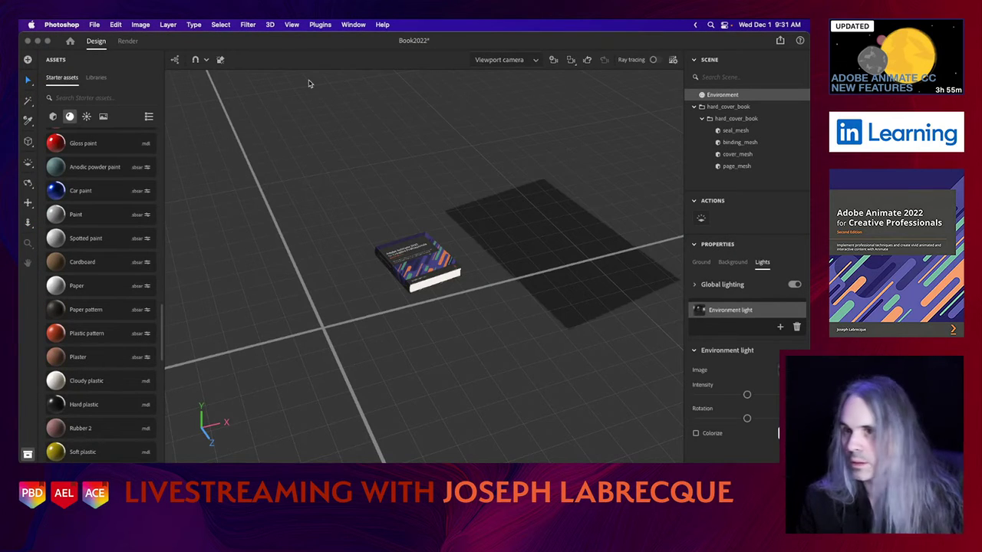
left_click(733, 98)
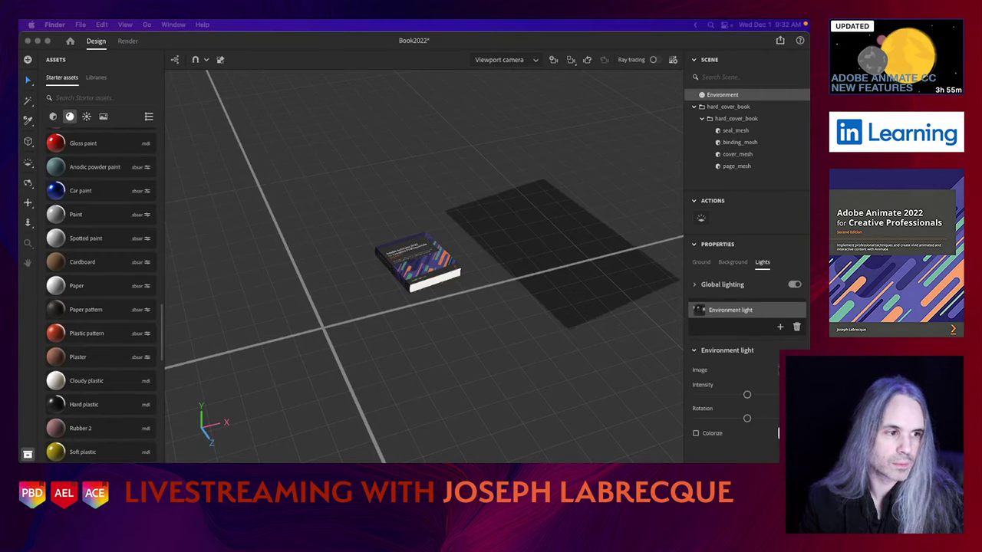
mouse_move(168, 368)
left_mouse_down()
mouse_move(190, 362)
mouse_move(379, 137)
left_mouse_up()
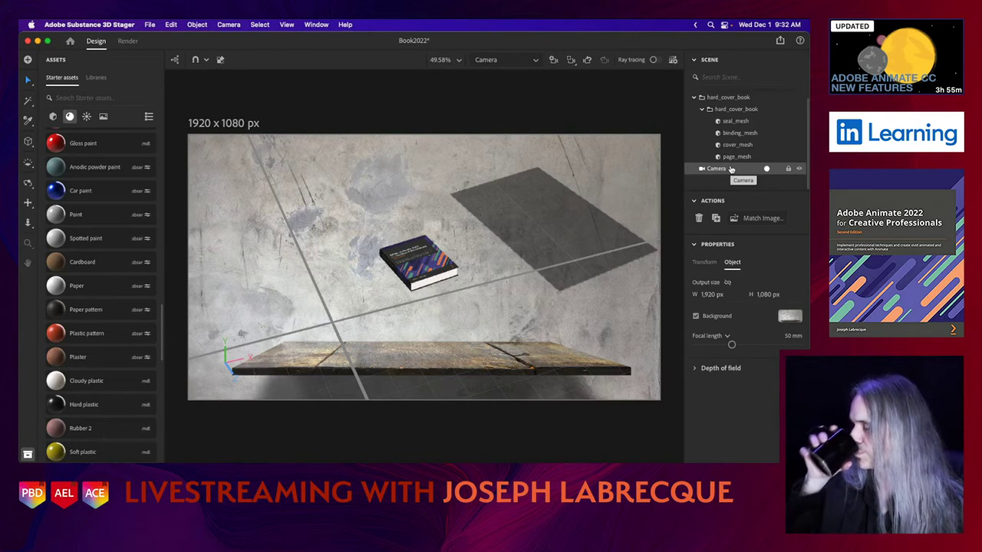
- Match the camera to the background image, setting its output size to Image aspect ratio and creating Abstract lights
left_click(759, 220)
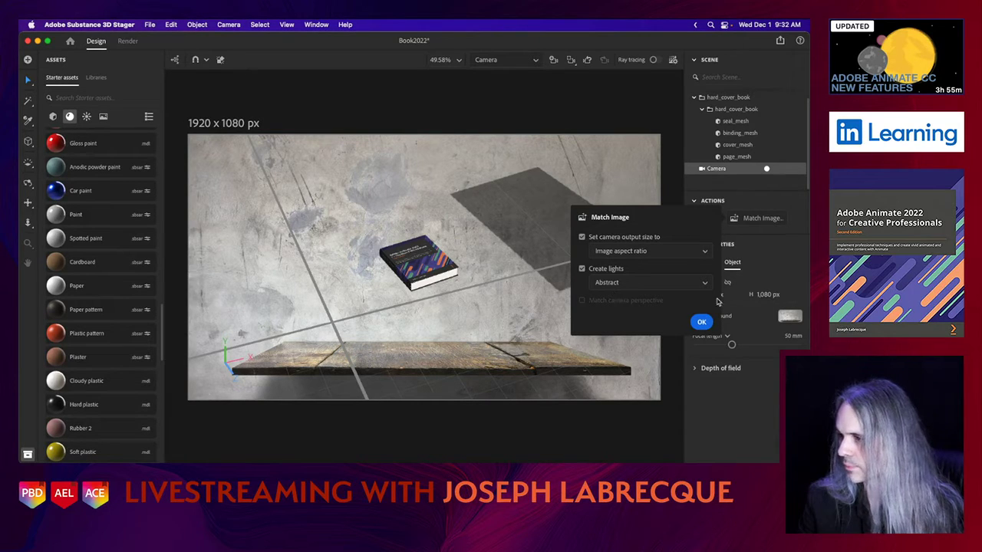
left_click(703, 256)
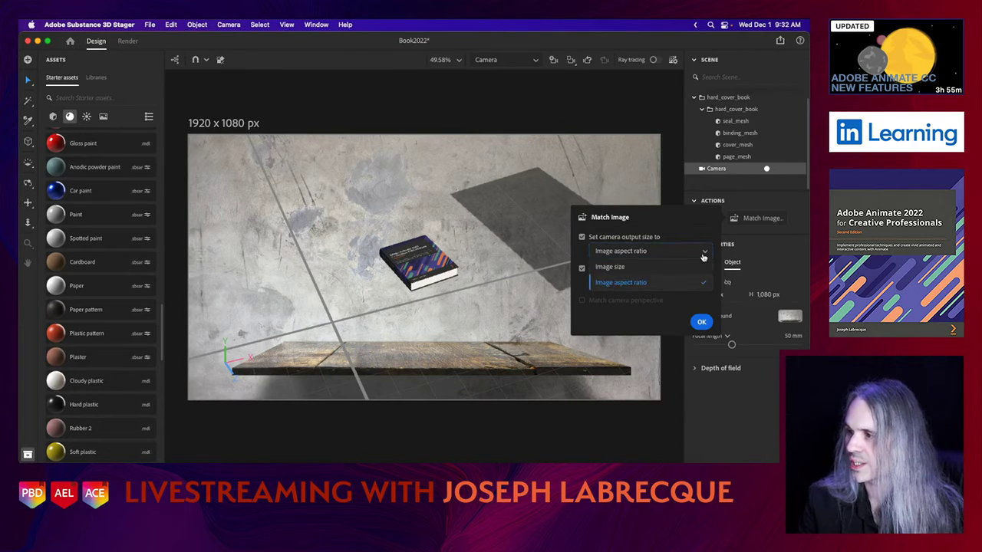
left_click(688, 249)
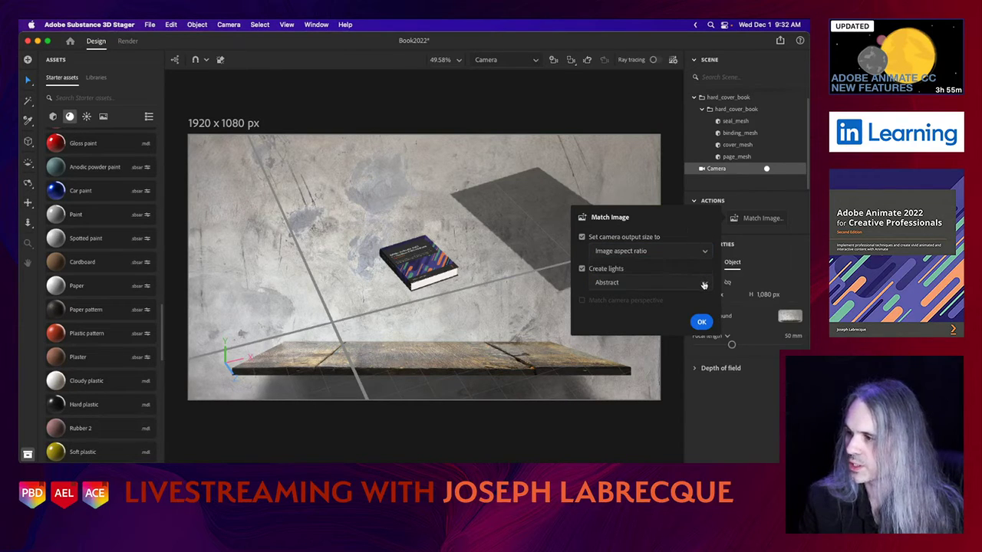
left_click(703, 286)
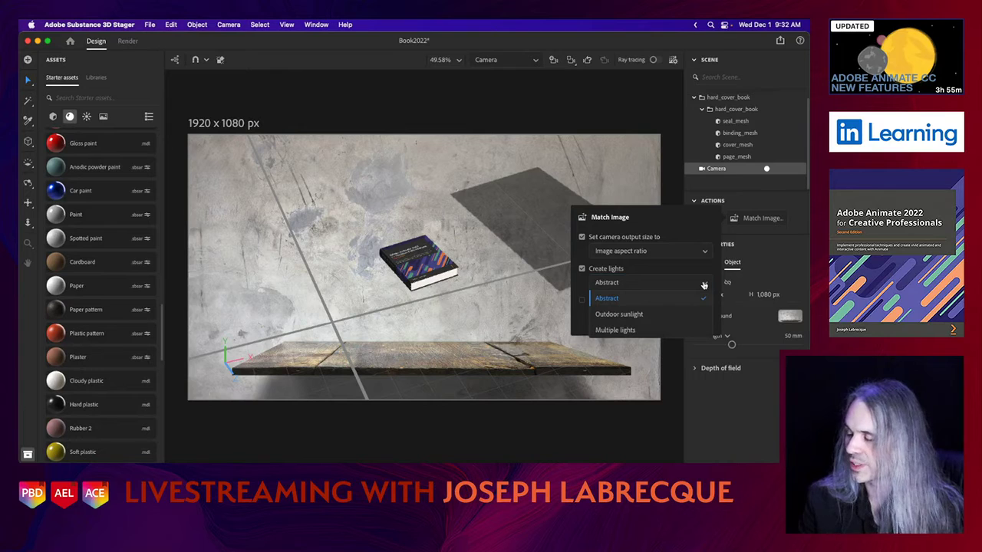
left_click(639, 299)
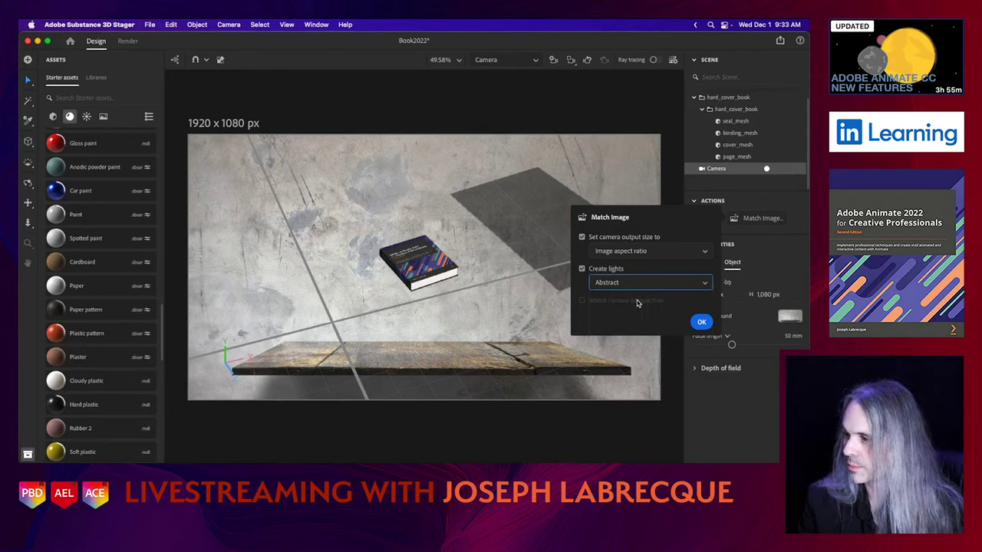
left_click(702, 322)
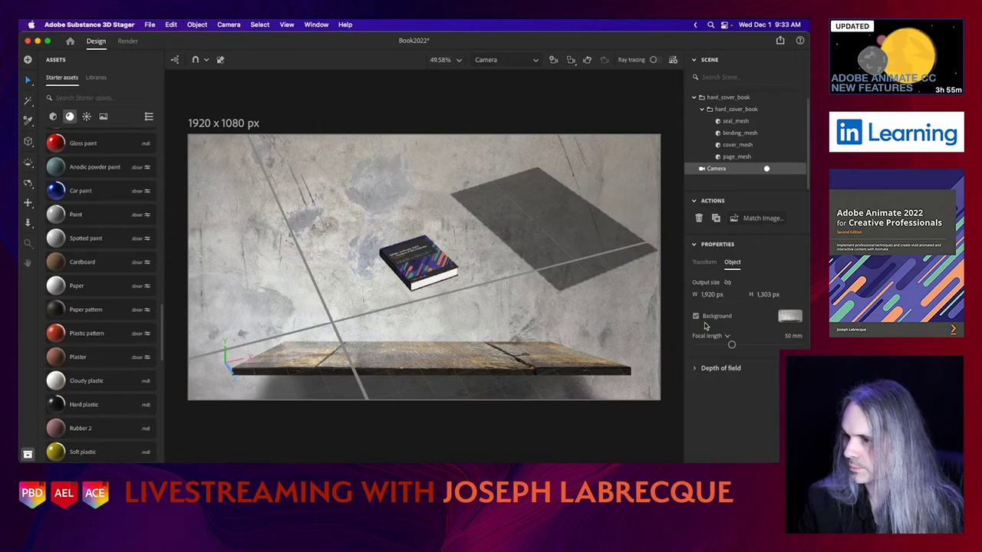
key("super+s")
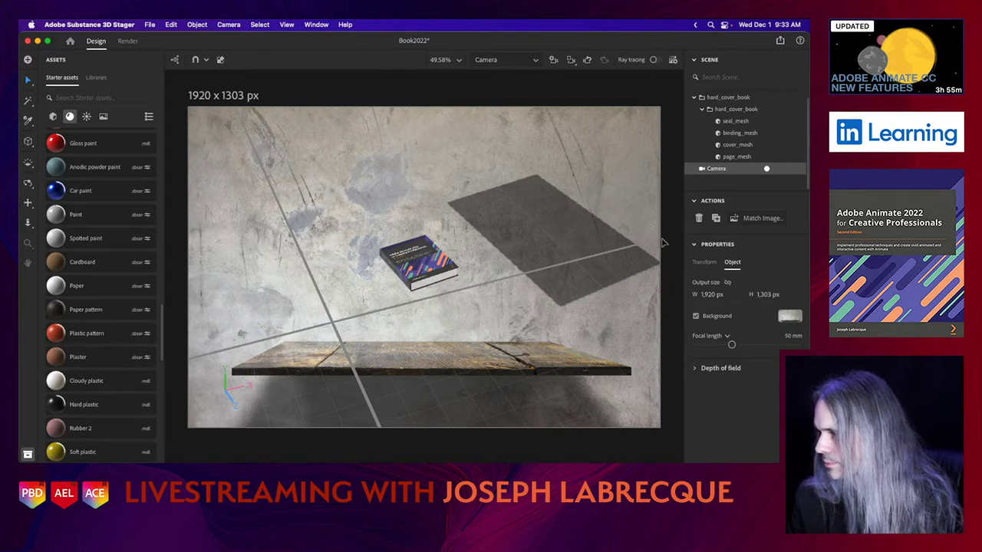
- Examine the camera's transform, the Environment's ground plane and the lights created by the image match
left_click(706, 262)
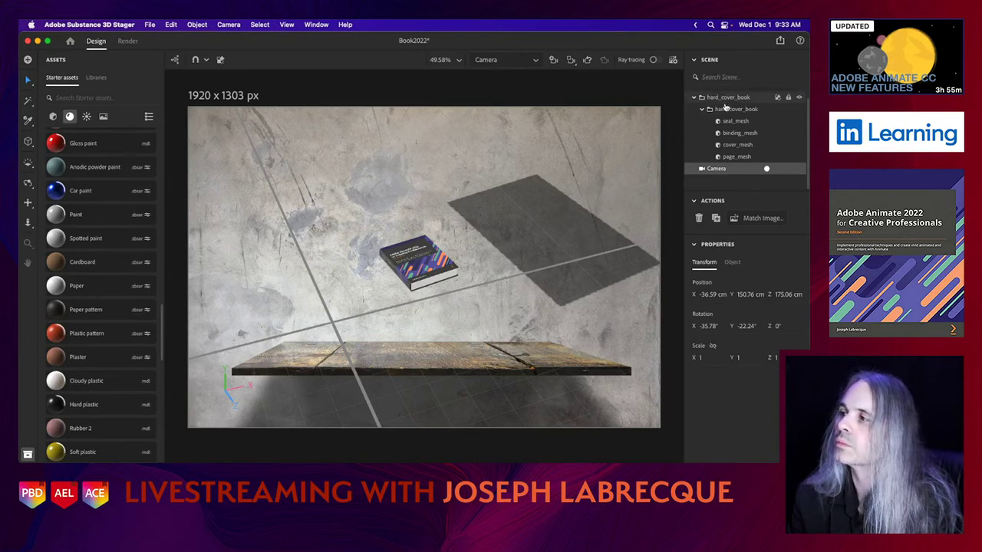
scroll(727, 113, "up", 1)
left_click(720, 94)
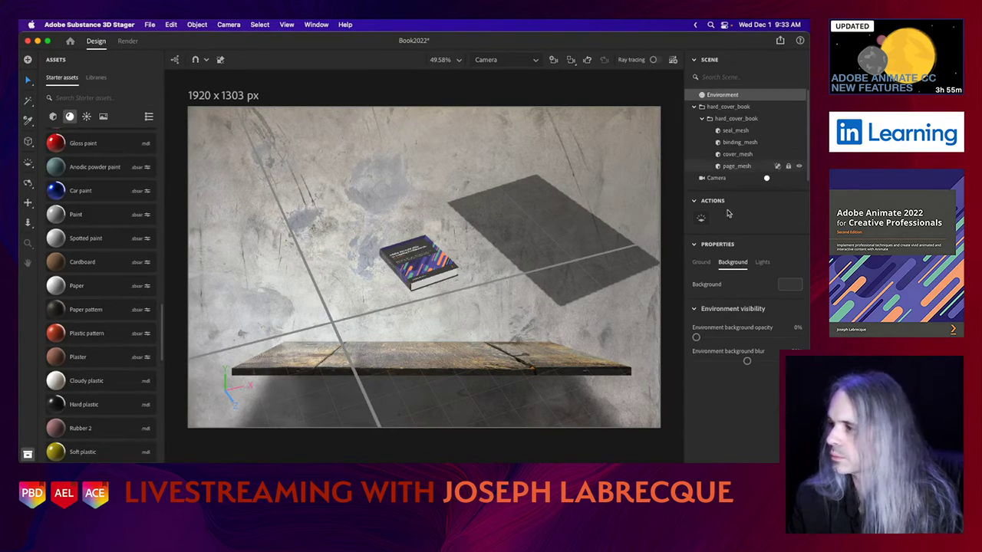
left_click(701, 262)
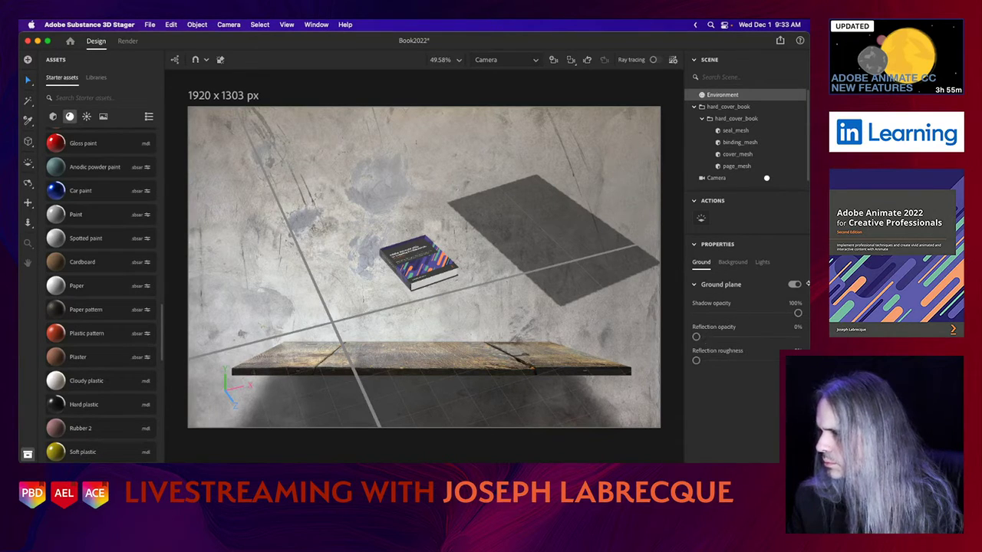
left_click(794, 285)
left_click(793, 284)
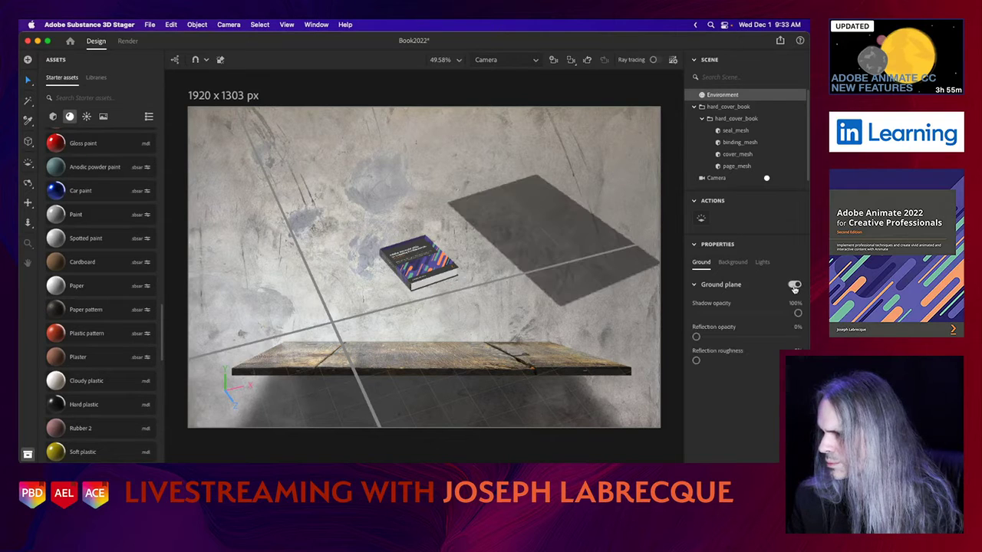
left_click(761, 263)
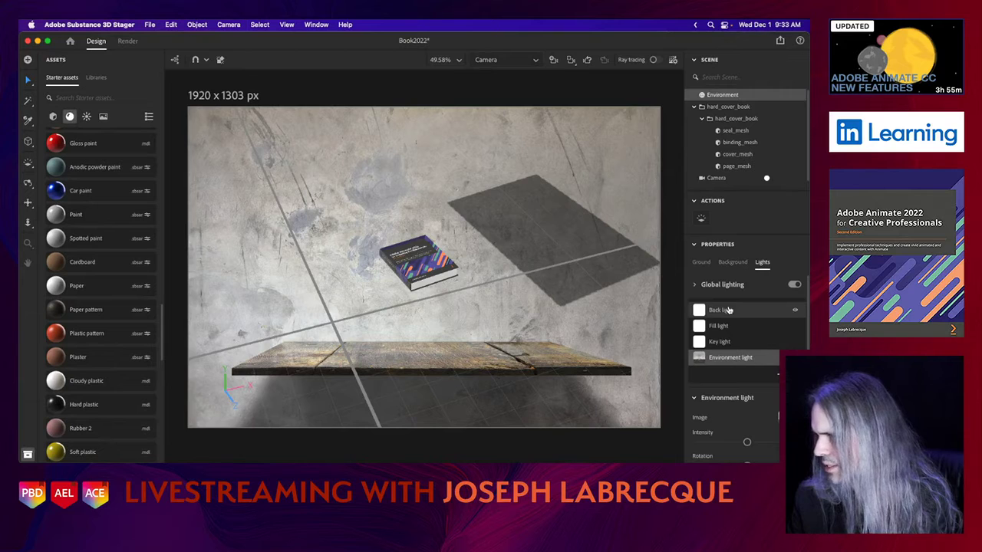
left_click(734, 344)
left_click(422, 276)
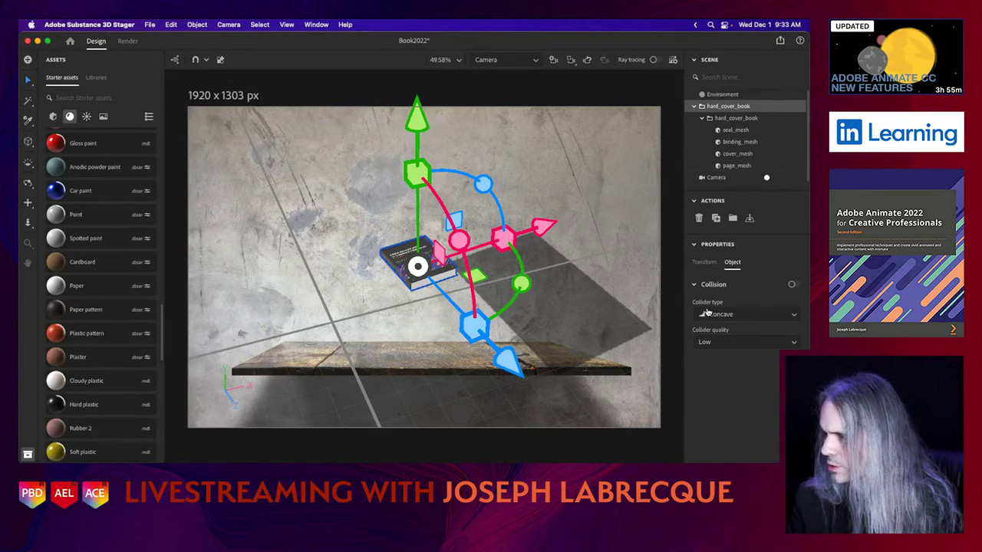
- Orbit the camera down to a low front view and pan it so the book sits just above the shelf, with rotation about X -4.39°, Y -4.72°
left_click(748, 178)
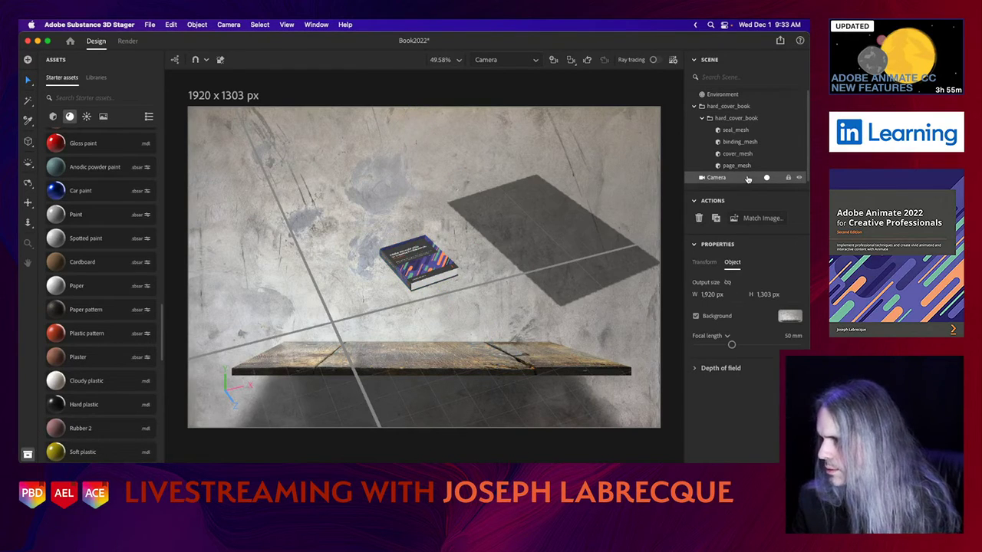
left_click(704, 262)
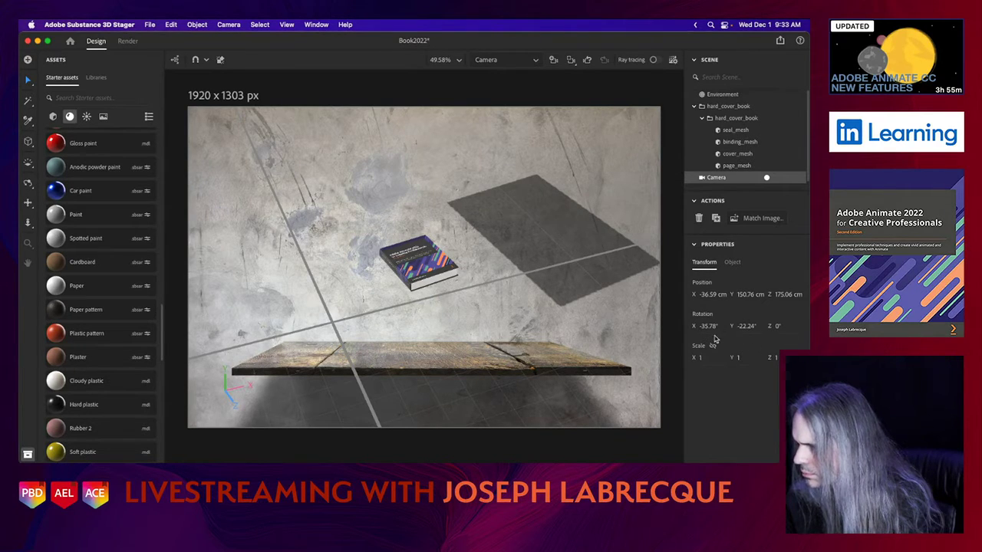
left_click_drag(707, 294, 712, 294)
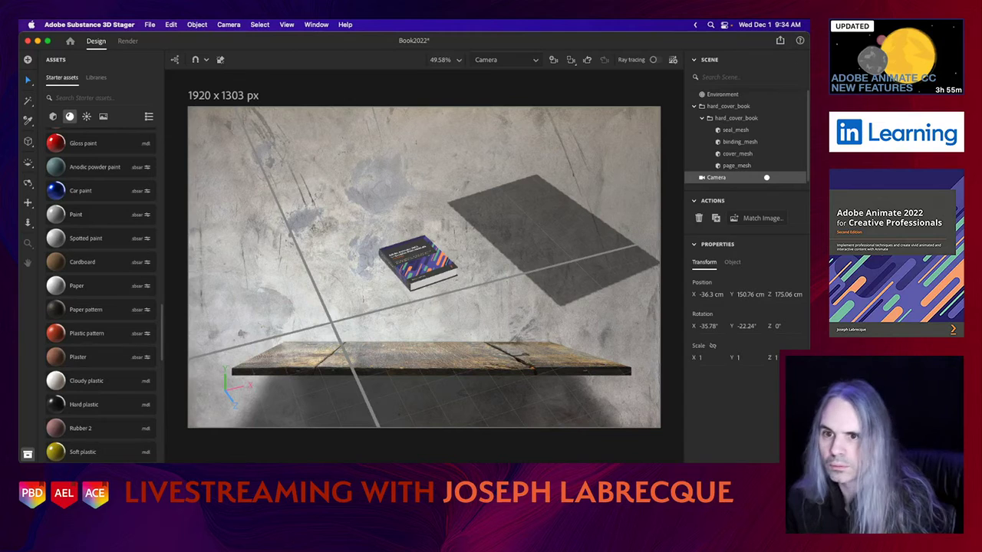
left_click(31, 183)
left_click_drag(401, 336, 368, 269)
left_click(27, 203)
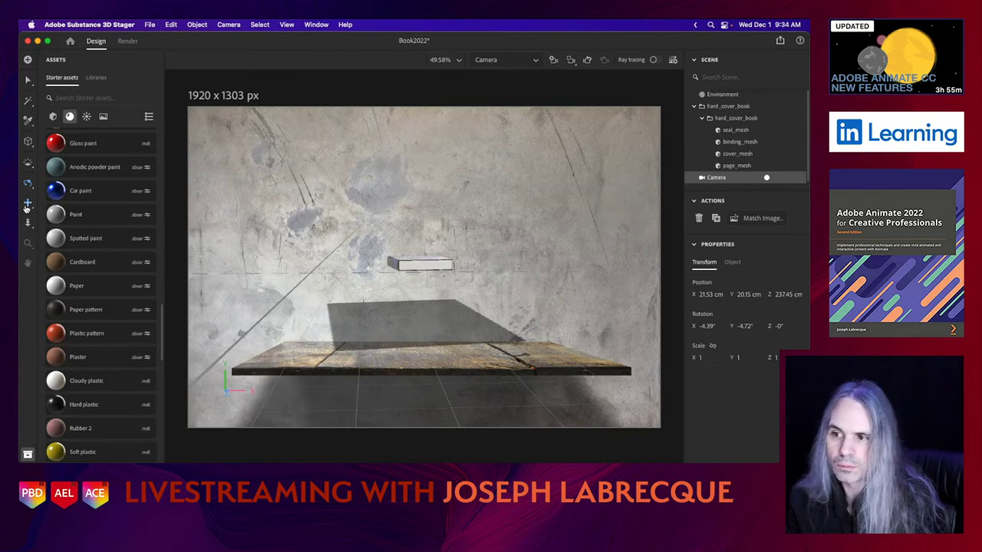
left_click_drag(433, 342, 424, 397)
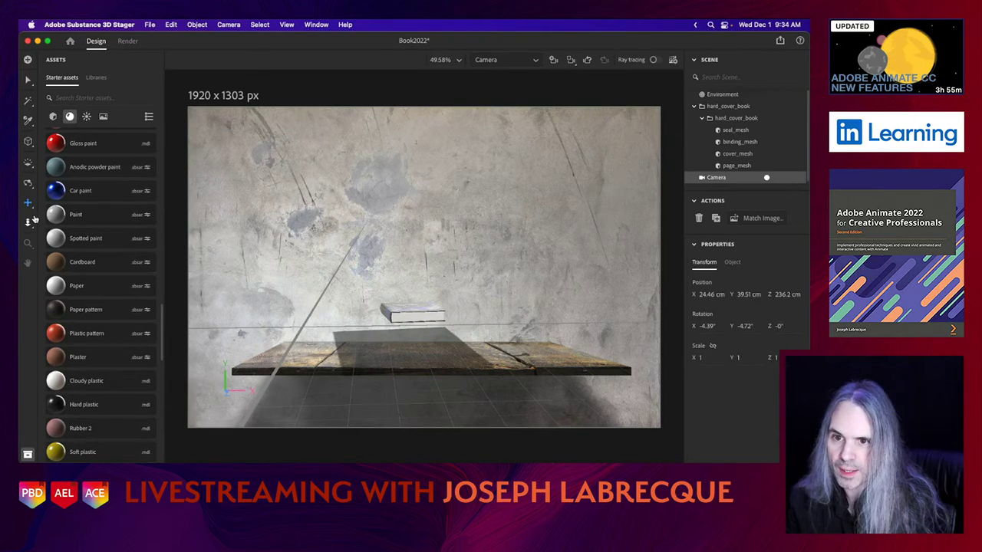
- Refine the camera's orbit to about X 1.94°, Y -2.15° and pan until the book rests at the shelf's back edge
left_click(27, 182)
left_click_drag(442, 381, 437, 365)
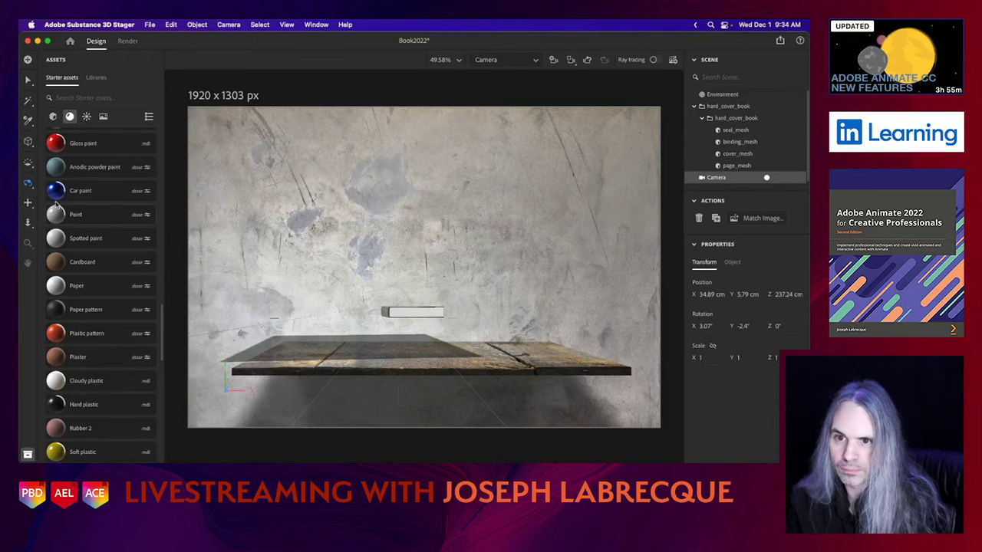
left_click(28, 203)
left_click_drag(373, 265, 394, 279)
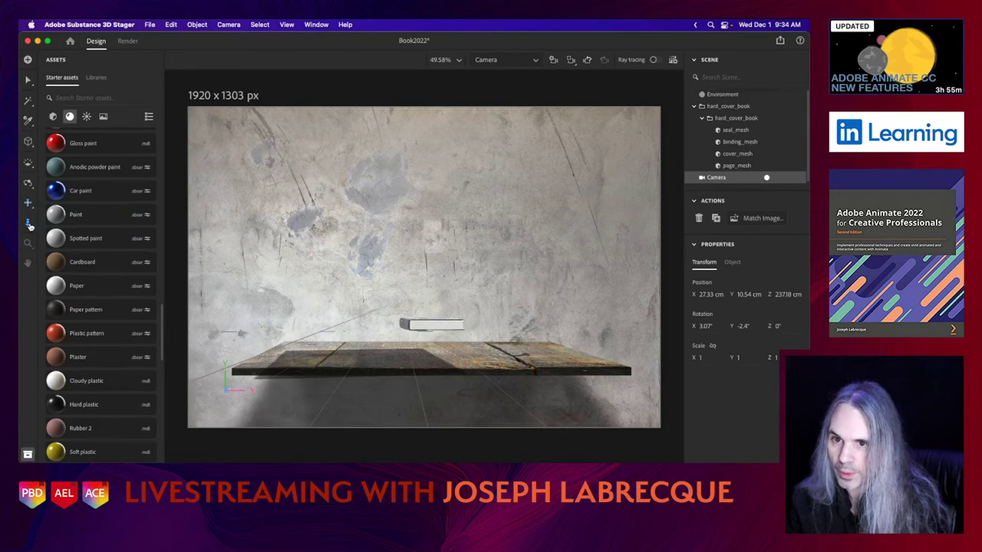
left_click_drag(405, 345, 404, 349)
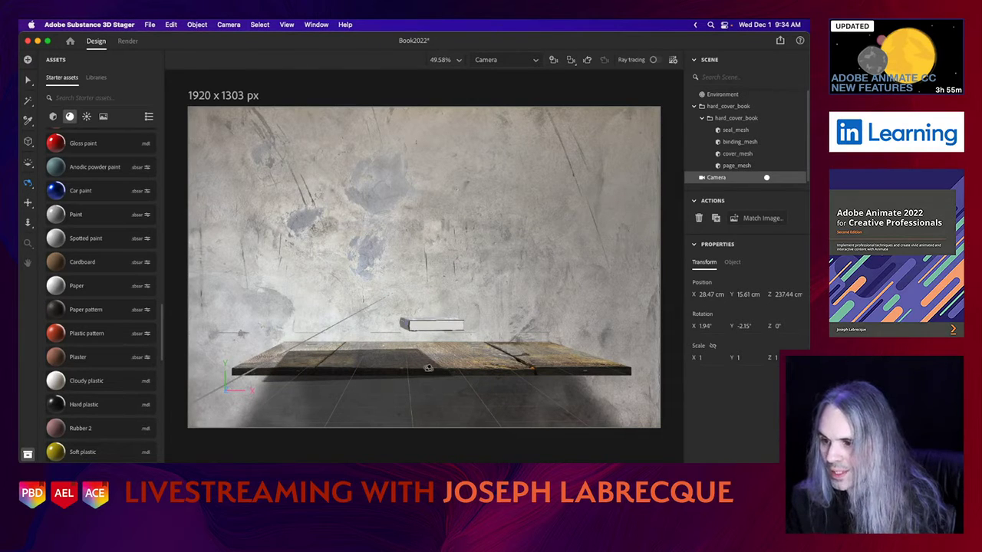
left_click(29, 203)
left_click_drag(362, 325, 361, 334)
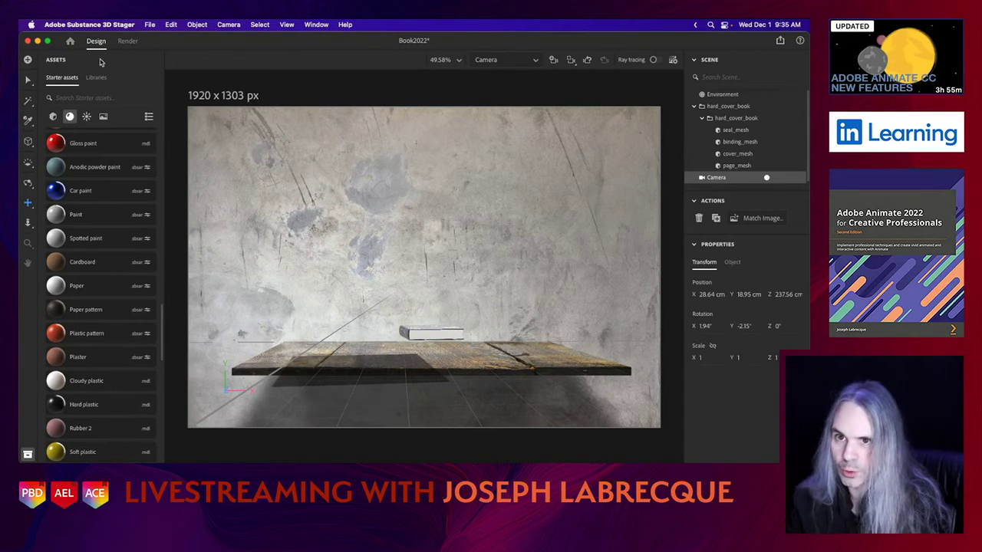
- Rotate the hard_cover_book group about its X axis by about 90° so the book stands upright with its front cover facing the camera
left_click(28, 79)
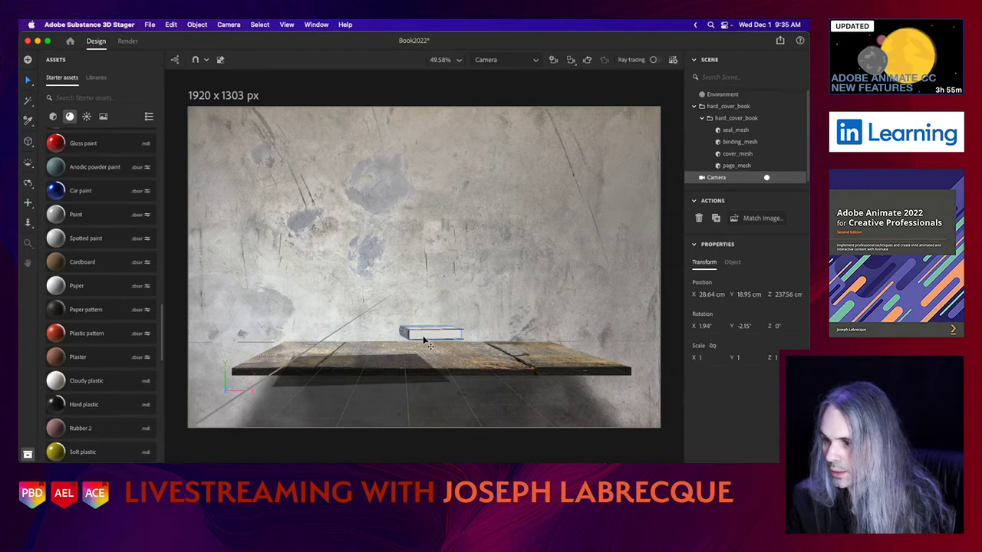
left_click(423, 338)
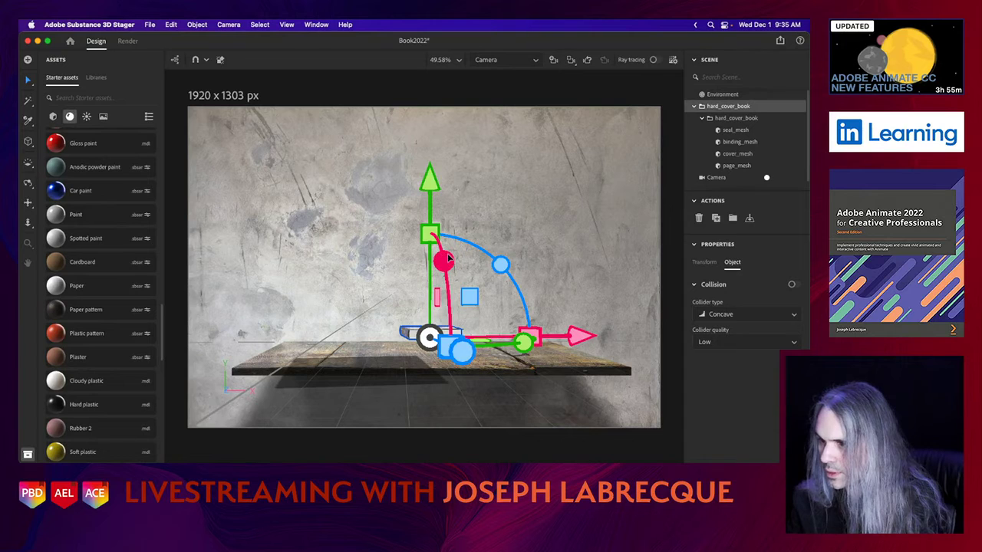
left_click_drag(443, 261, 464, 427)
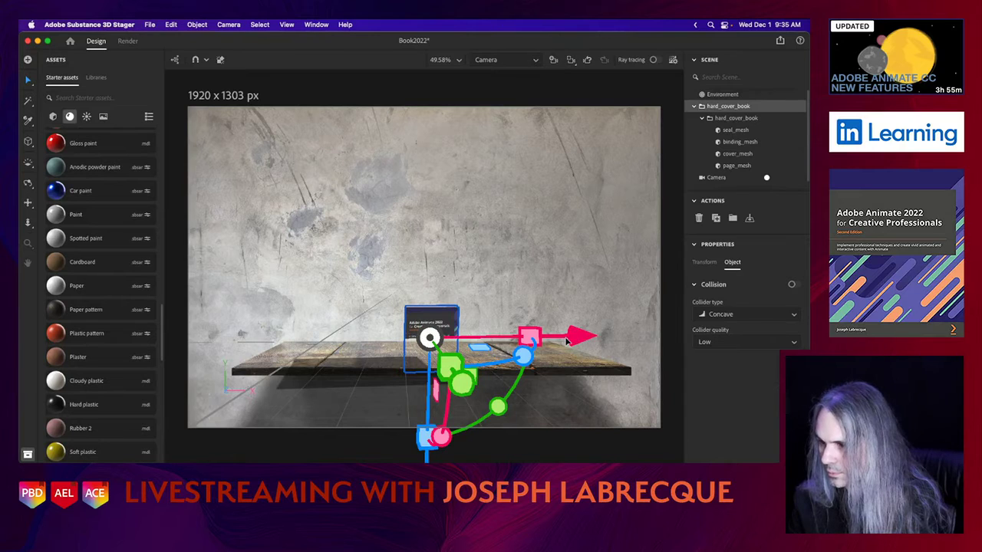
- Move the camera slightly farther from the upright book and scale the book up uniformly to nearly twice its size
scroll(431, 396, "down", 10)
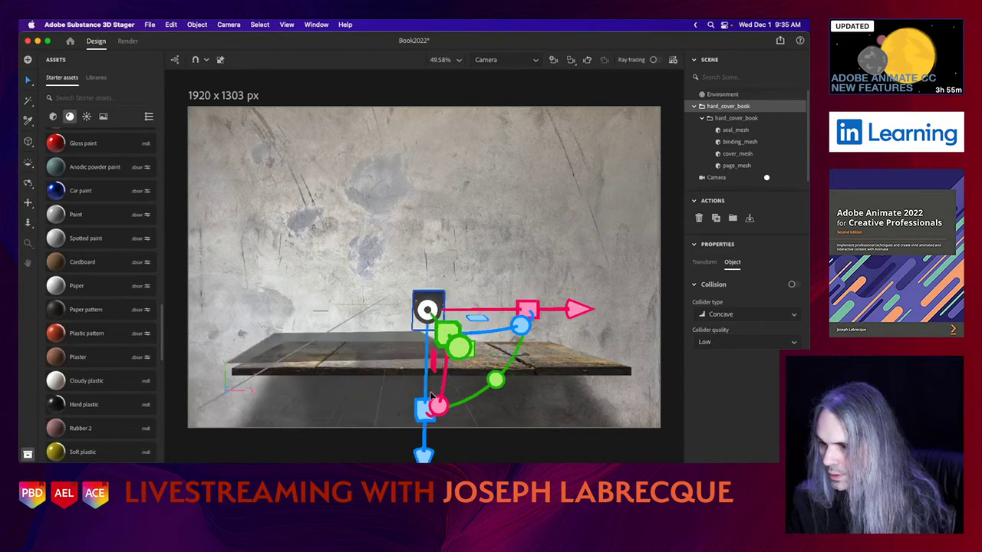
scroll(431, 396, "up", 8)
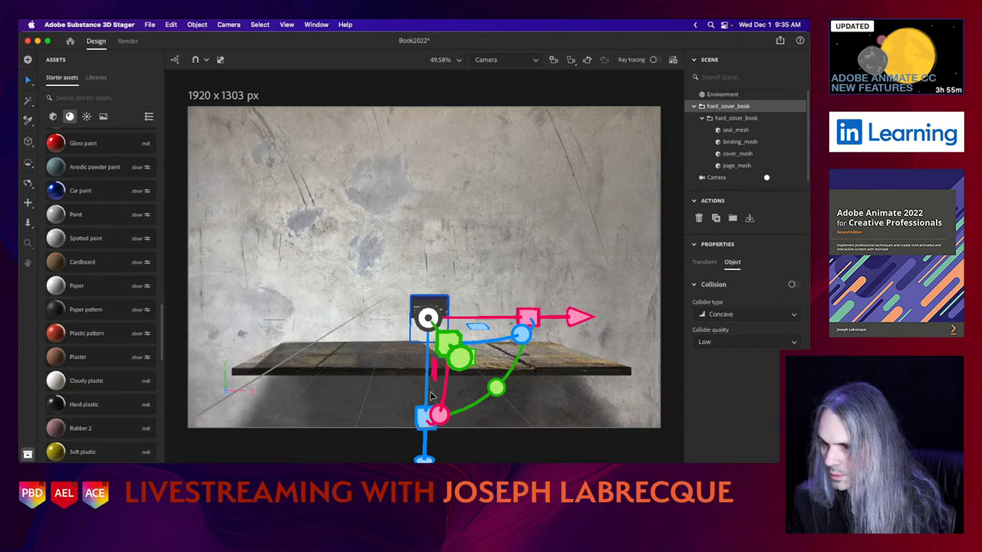
scroll(431, 396, "down", 2)
scroll(431, 396, "up", 4)
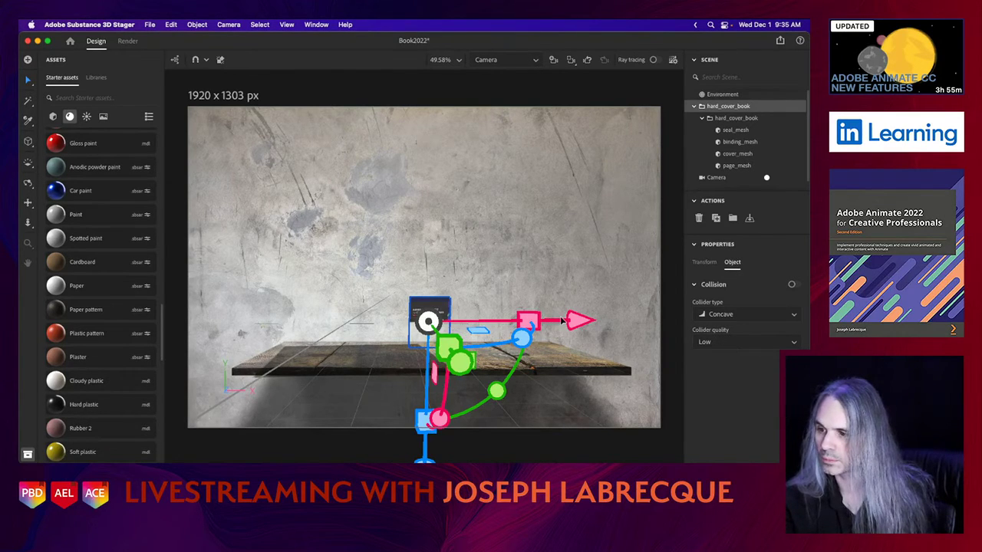
left_click_drag(529, 320, 599, 316)
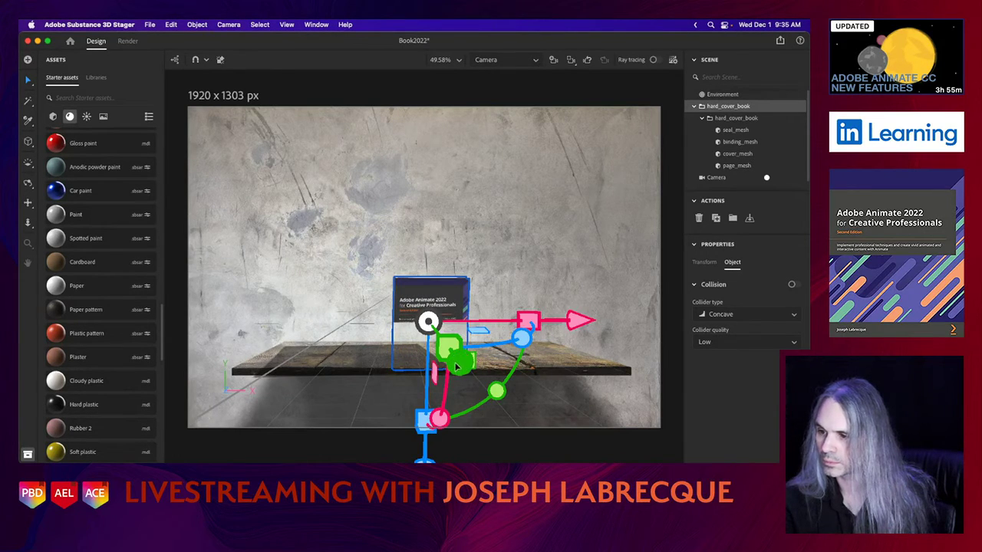